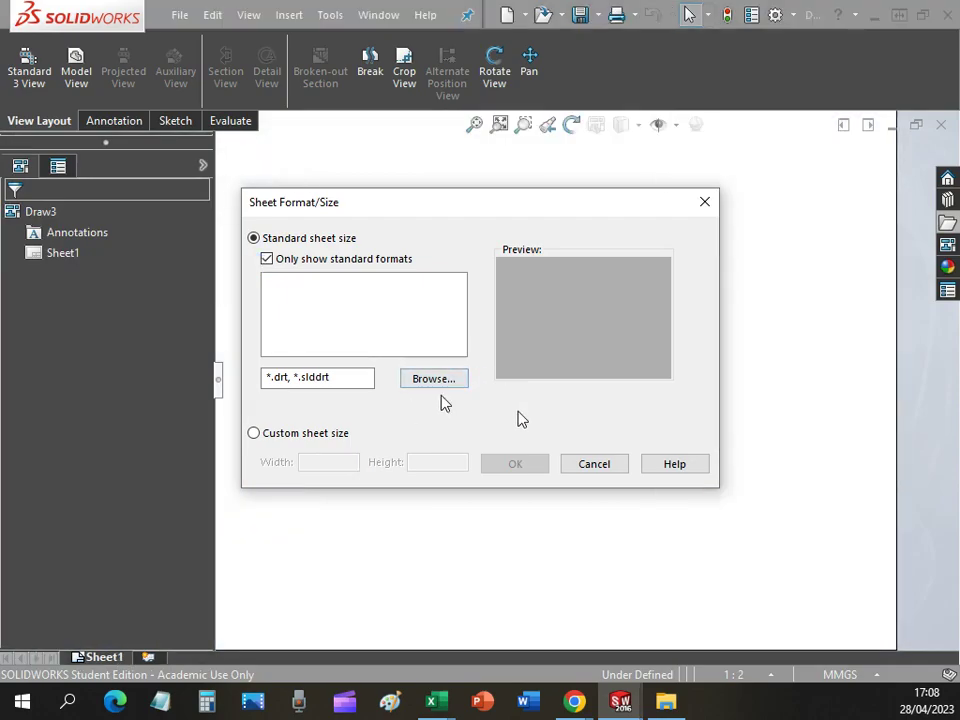
- Cancel the sheet format and size selection for the new Draw3 drawing and close that drawing
{"action": "left_click", "coordinate": [609, 470]}
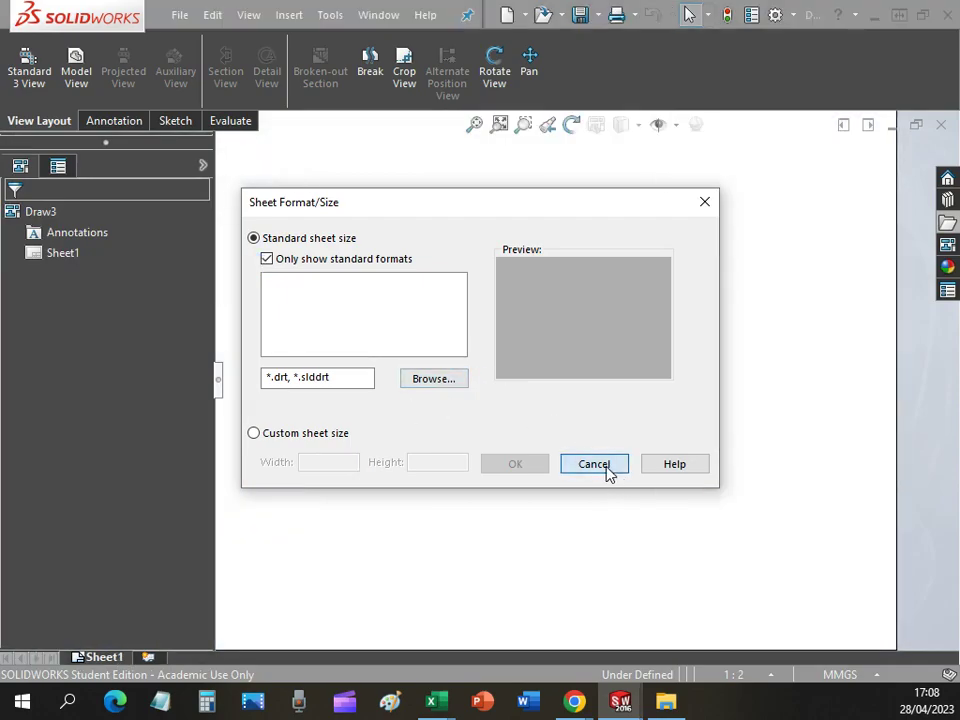
{"action": "left_click", "coordinate": [946, 125]}
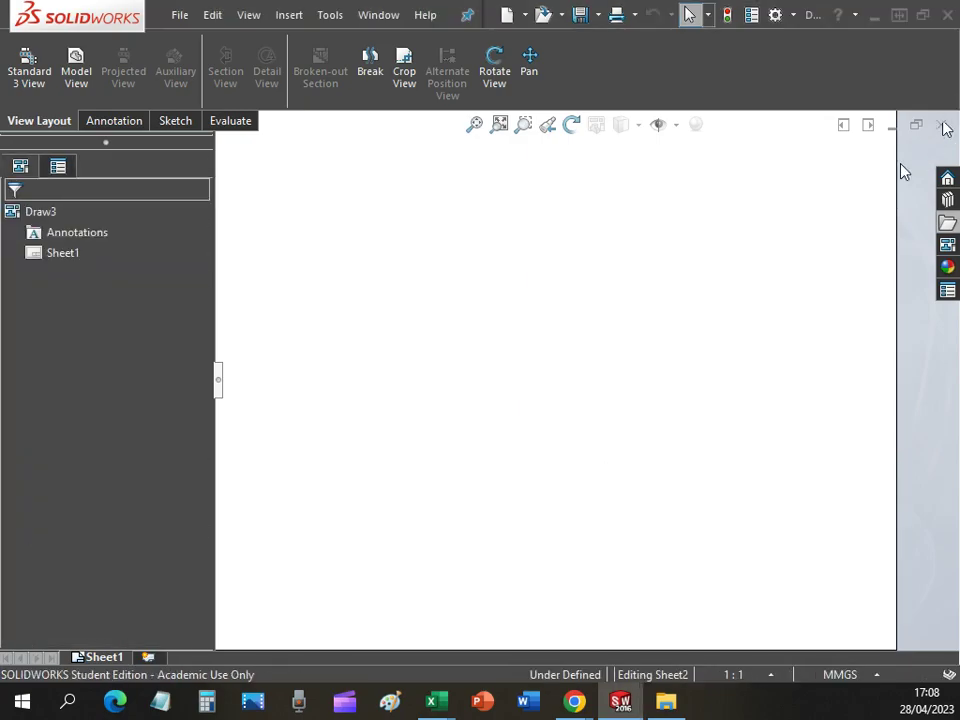
{"action": "left_click", "coordinate": [945, 124]}
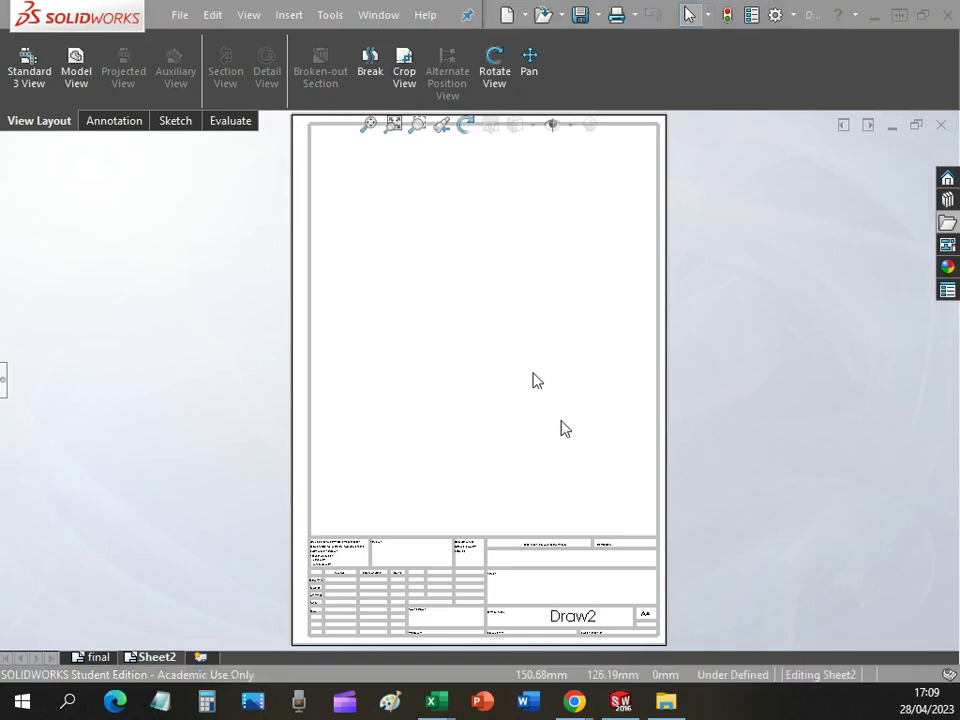
- Open the sheet format of Sheet2 for editing, as shown on the lesson slide
{"action": "key", "text": "alt+Tab"}
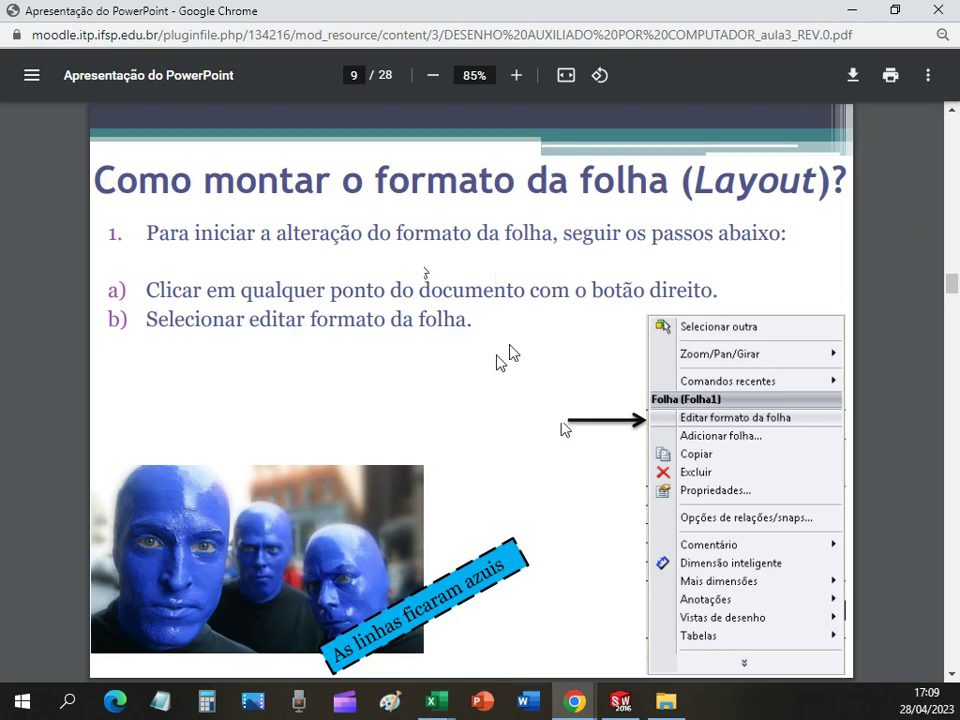
{"action": "key", "text": "alt+Tab"}
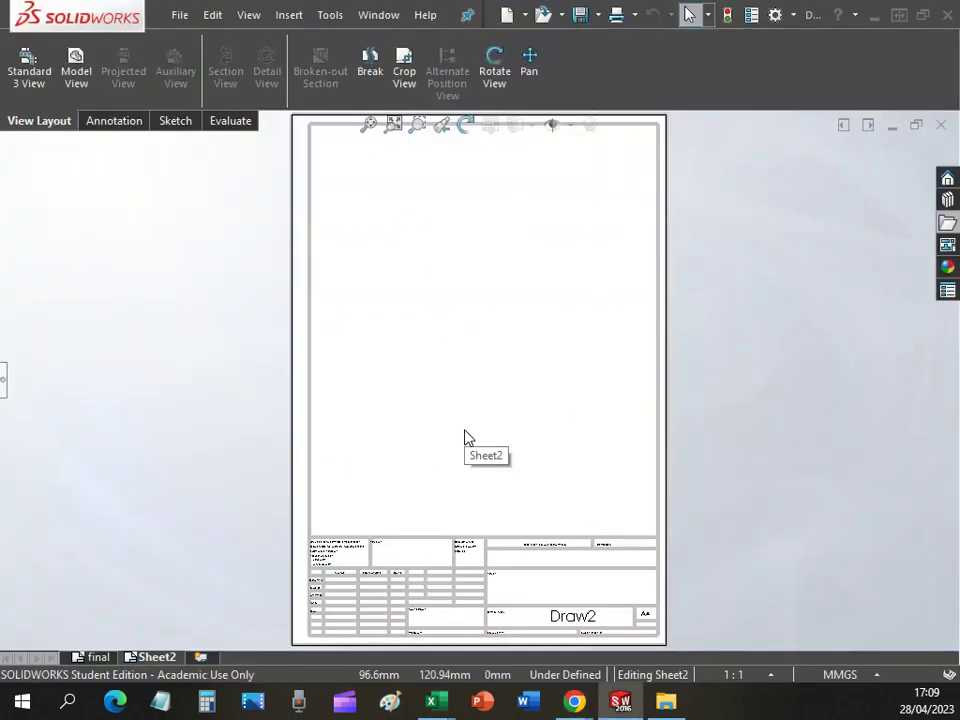
{"action": "left_click", "coordinate": [418, 127]}
{"action": "left_click_drag", "start_coordinate": [264, 501], "coordinate": [660, 641]}
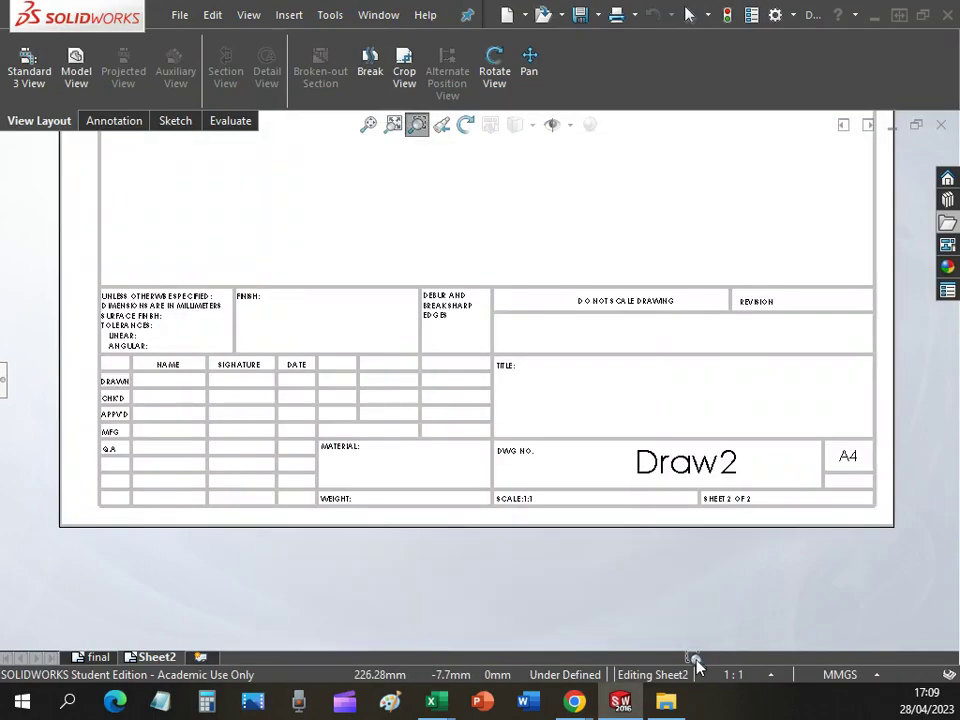
{"action": "left_click", "coordinate": [689, 14]}
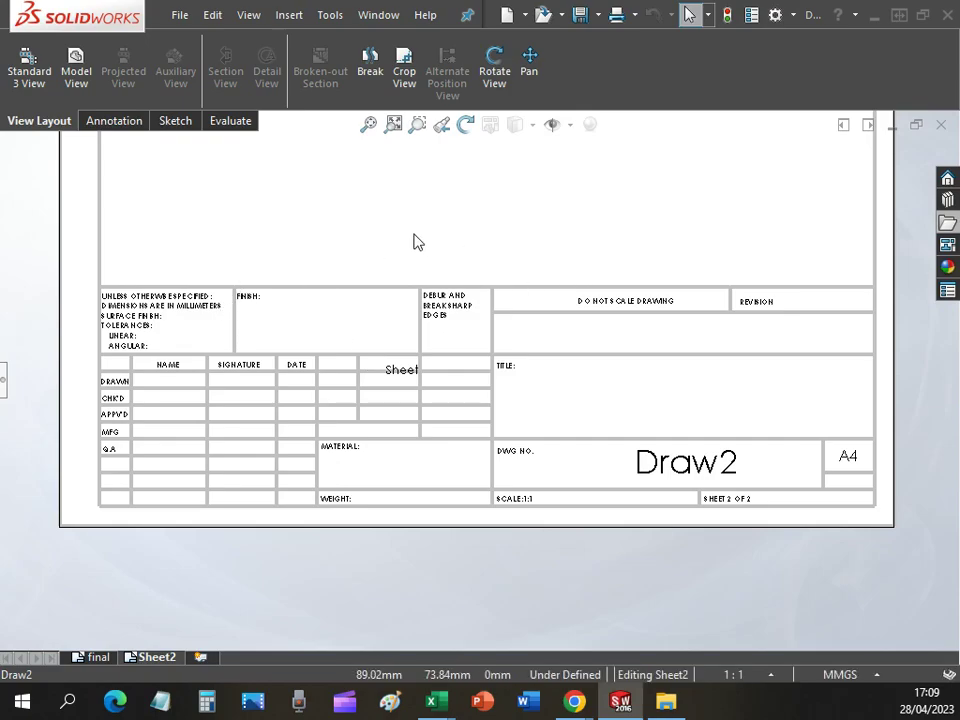
{"action": "key", "text": "alt+Tab"}
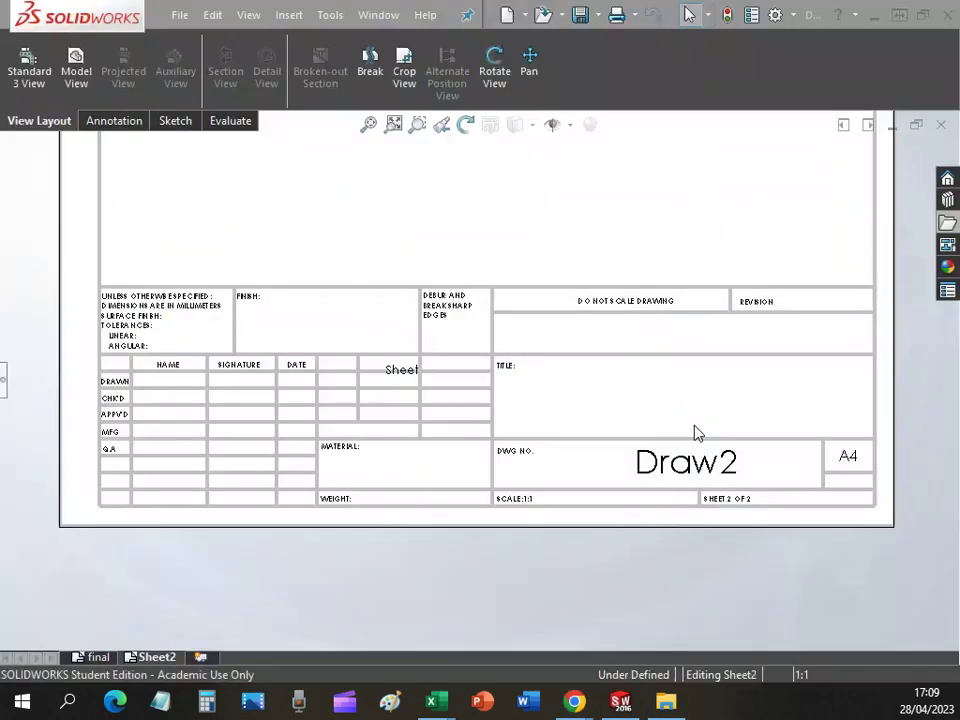
{"action": "key", "text": "alt+Tab"}
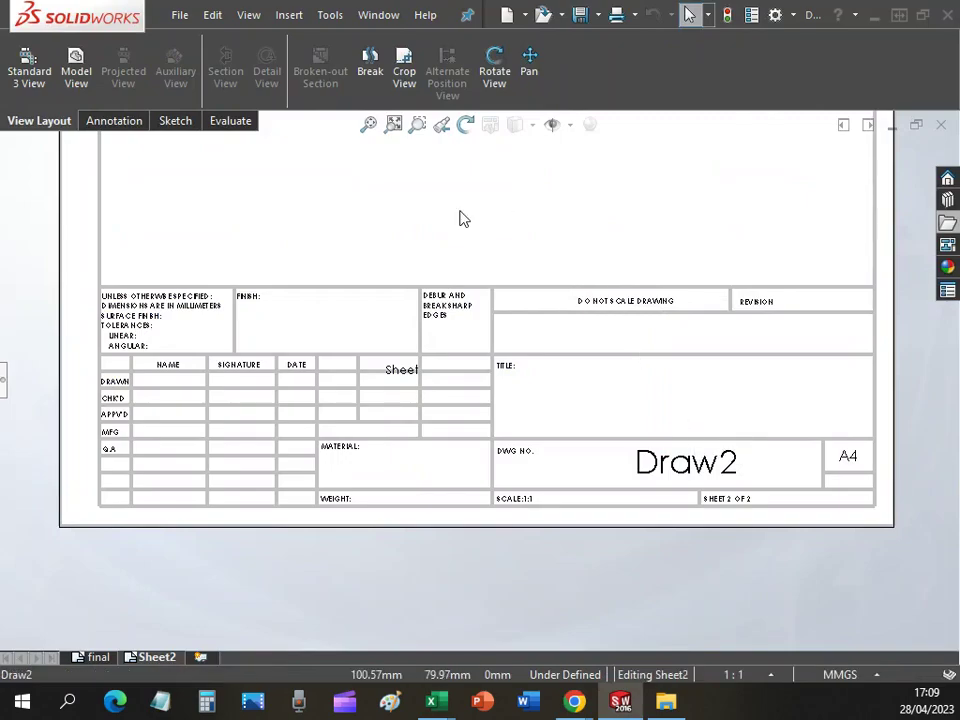
{"action": "right_click", "coordinate": [462, 218]}
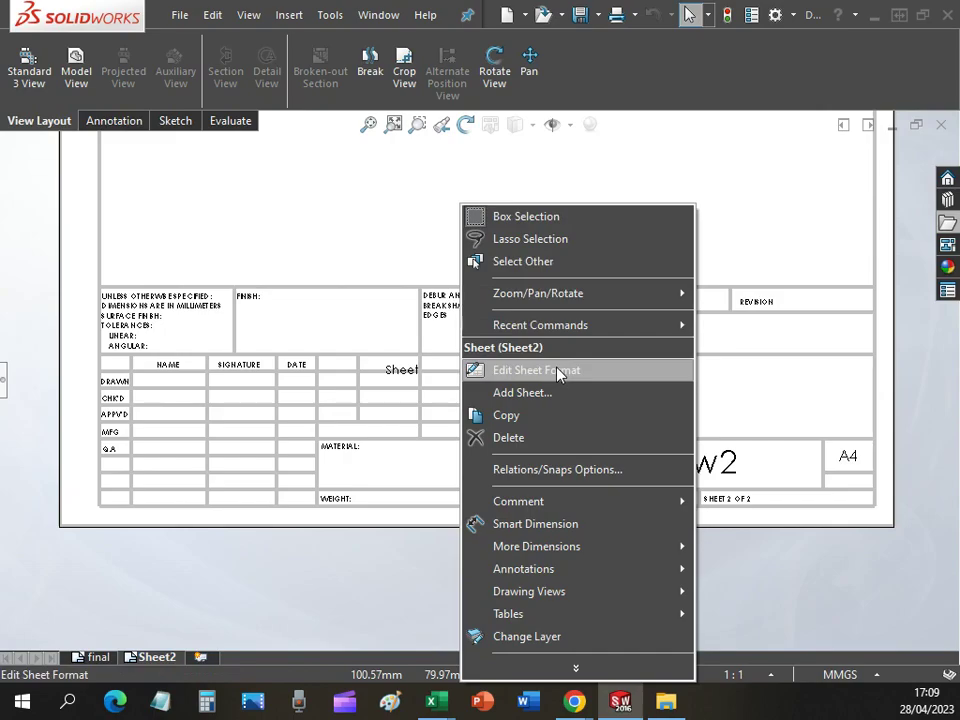
{"action": "left_click", "coordinate": [475, 381]}
{"action": "left_click", "coordinate": [526, 372]}
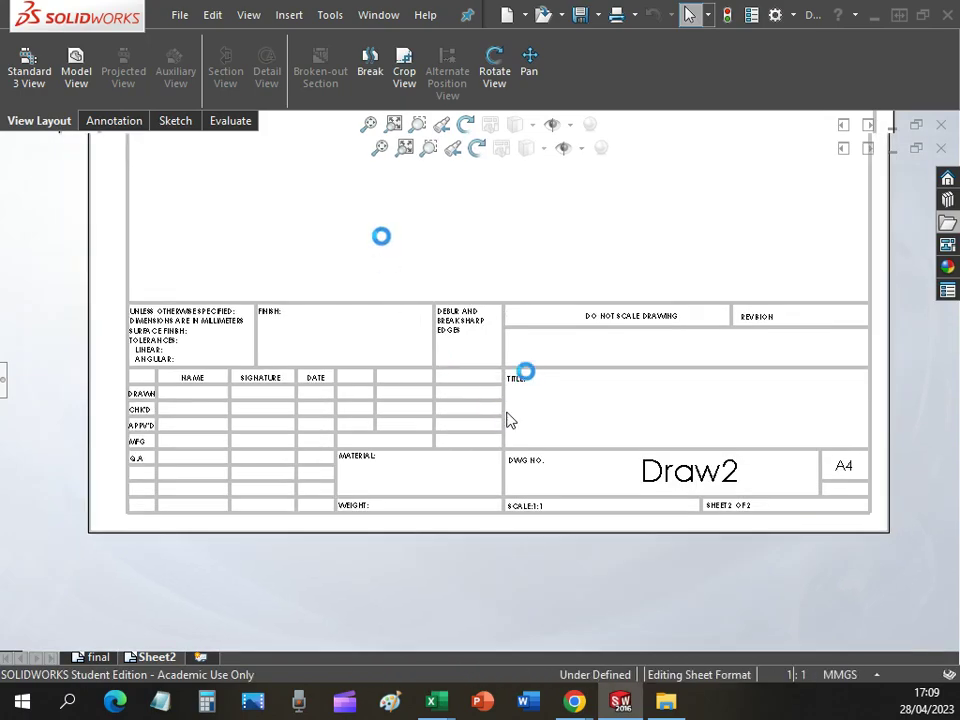
{"action": "left_click", "coordinate": [506, 412]}
- Switch to the lesson PDF in Chrome and examine page 10 for the title block lines and texts to delete
{"action": "key", "text": "alt+Tab"}
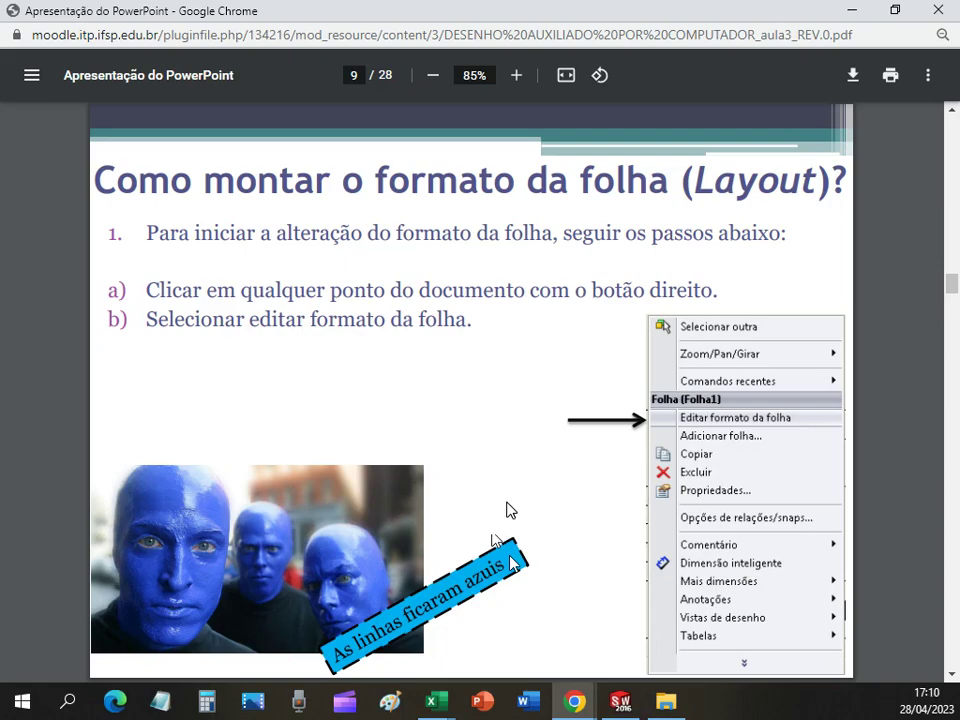
{"action": "key", "text": "alt+Tab"}
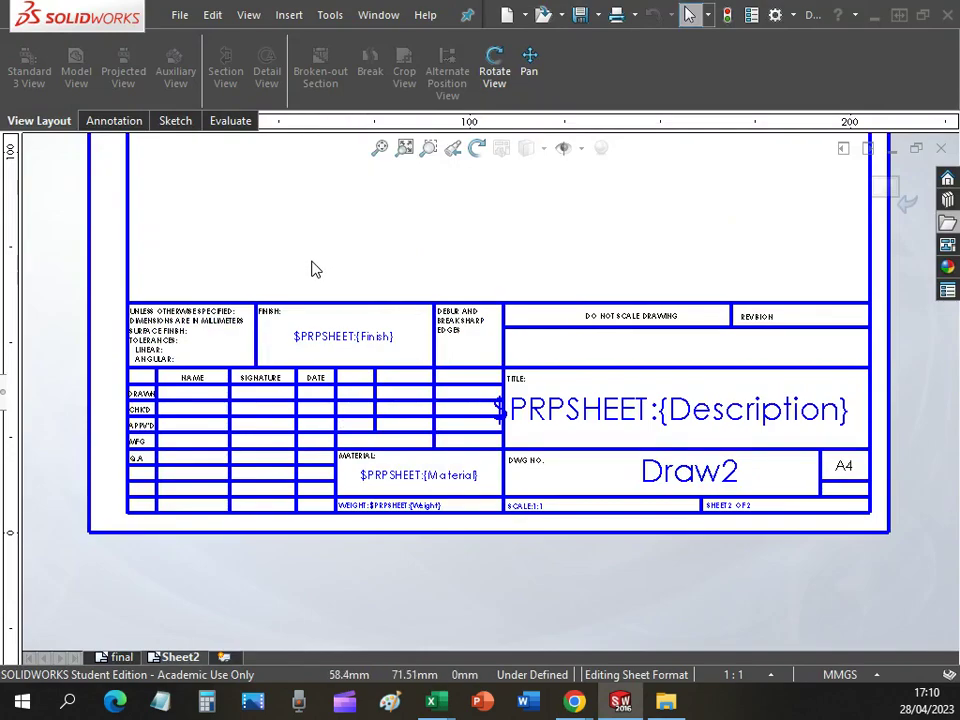
{"action": "key", "text": "alt+Tab"}
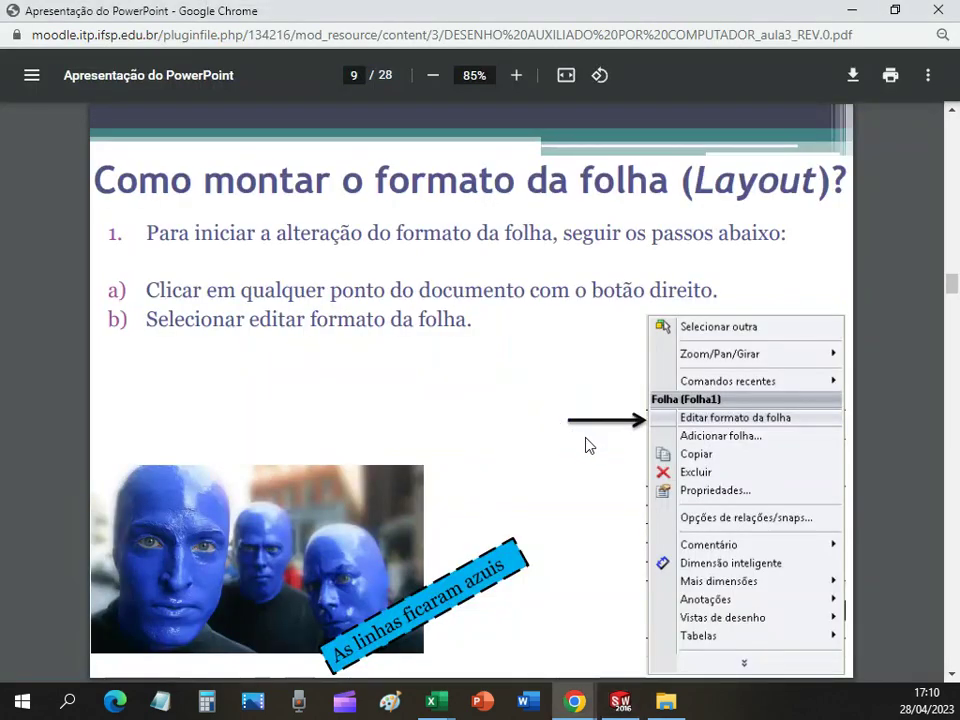
{"action": "key", "text": "Right"}
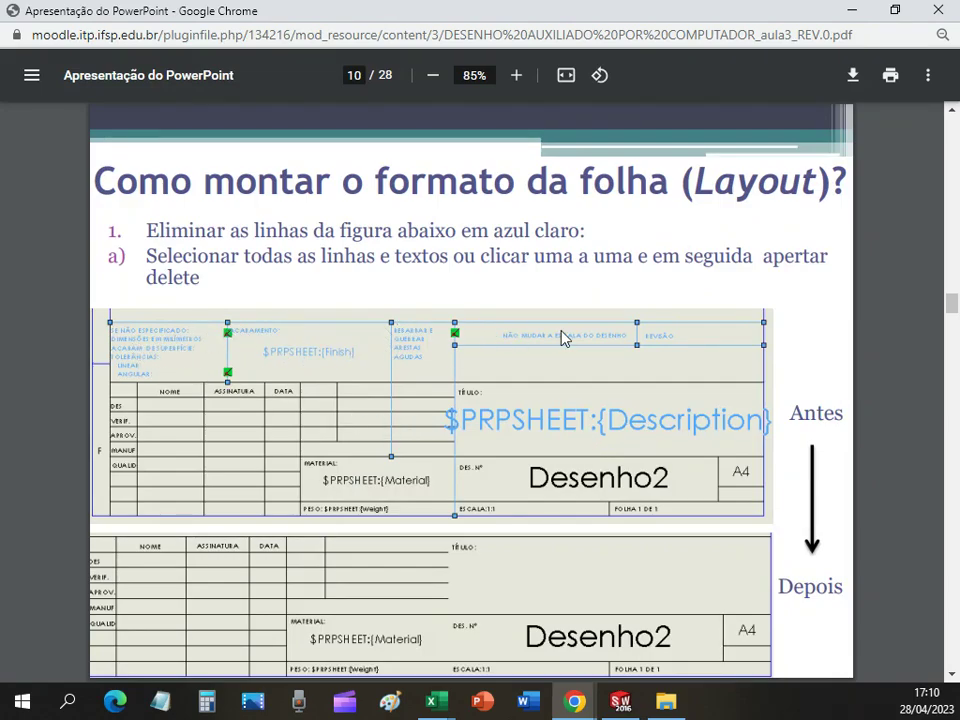
{"action": "left_click", "coordinate": [662, 343]}
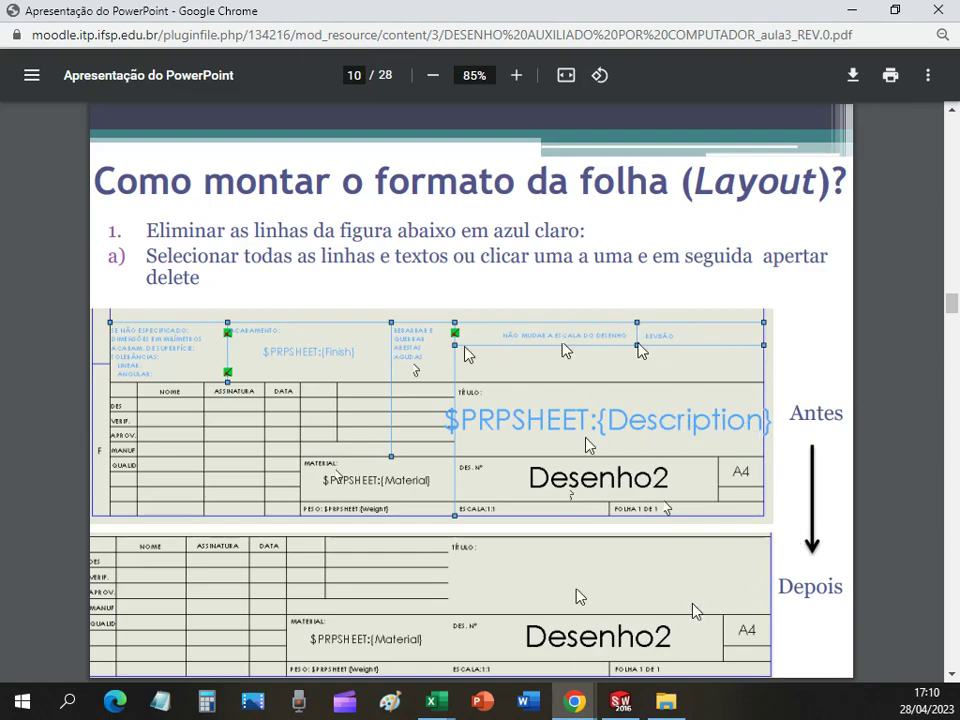
- In SOLIDWORKS, delete the title block's top line, the deburr, do-not-scale and revision texts, and the line beside the revision text
{"action": "key", "text": "alt+Tab"}
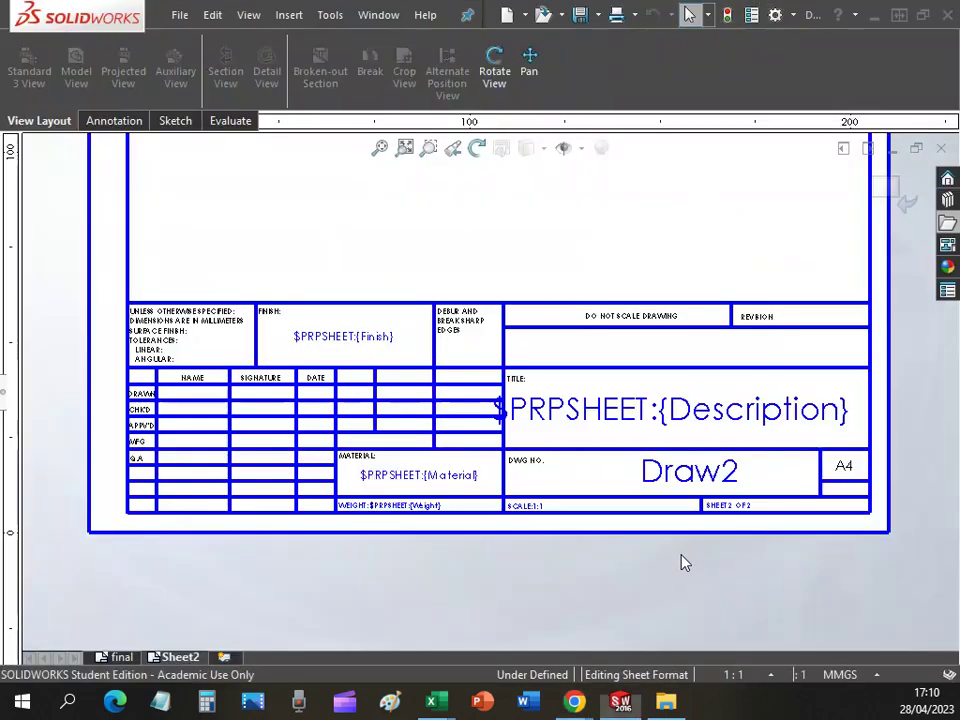
{"action": "left_click", "coordinate": [527, 312]}
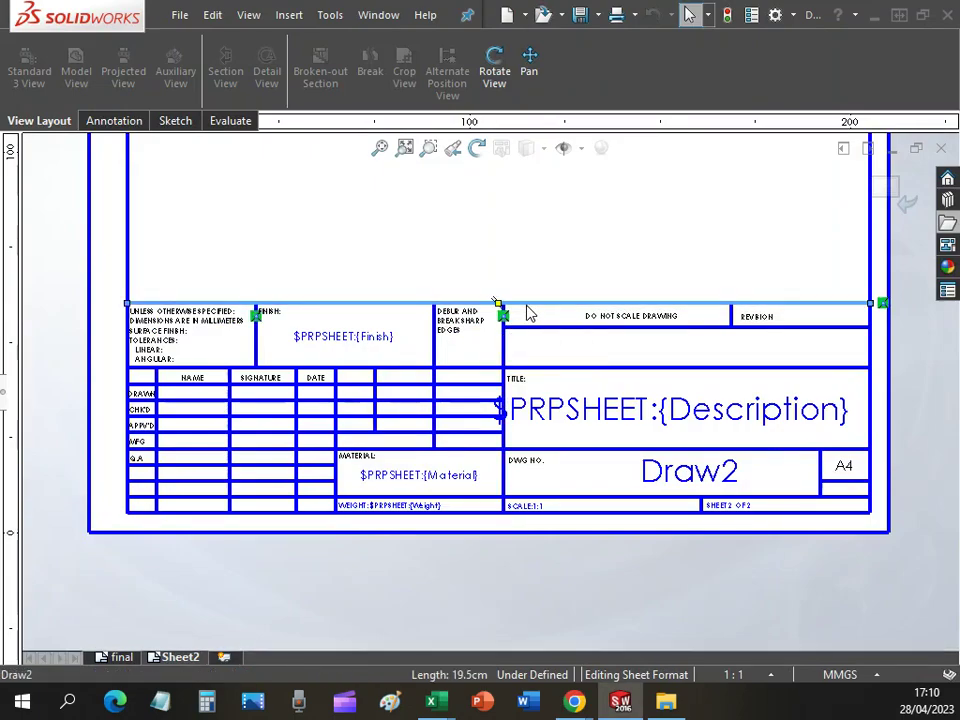
{"action": "key", "text": "Delete"}
{"action": "left_click_drag", "start_coordinate": [432, 224], "coordinate": [815, 353]}
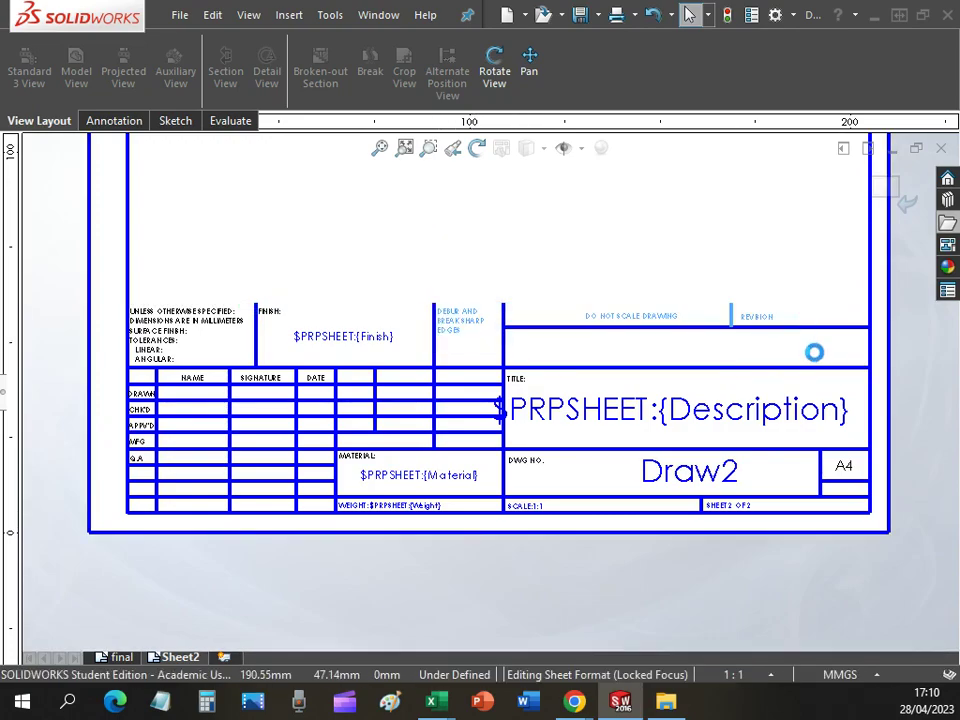
{"action": "key", "text": "Delete"}
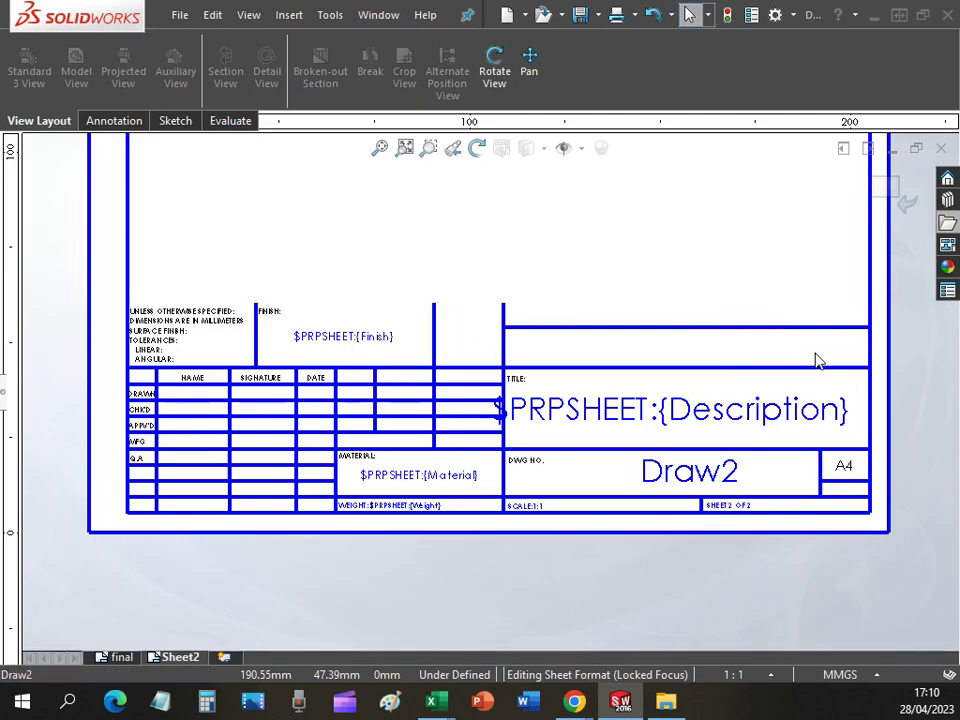
- Delete the finish label with its property text and adjacent vertical line, plus the SIGNATURE, DATE and TITLE labels
{"action": "mouse_move", "coordinate": [205, 214]}
{"action": "left_mouse_down"}
{"action": "mouse_move", "coordinate": [227, 236]}
{"action": "mouse_move", "coordinate": [562, 407]}
{"action": "left_mouse_up"}
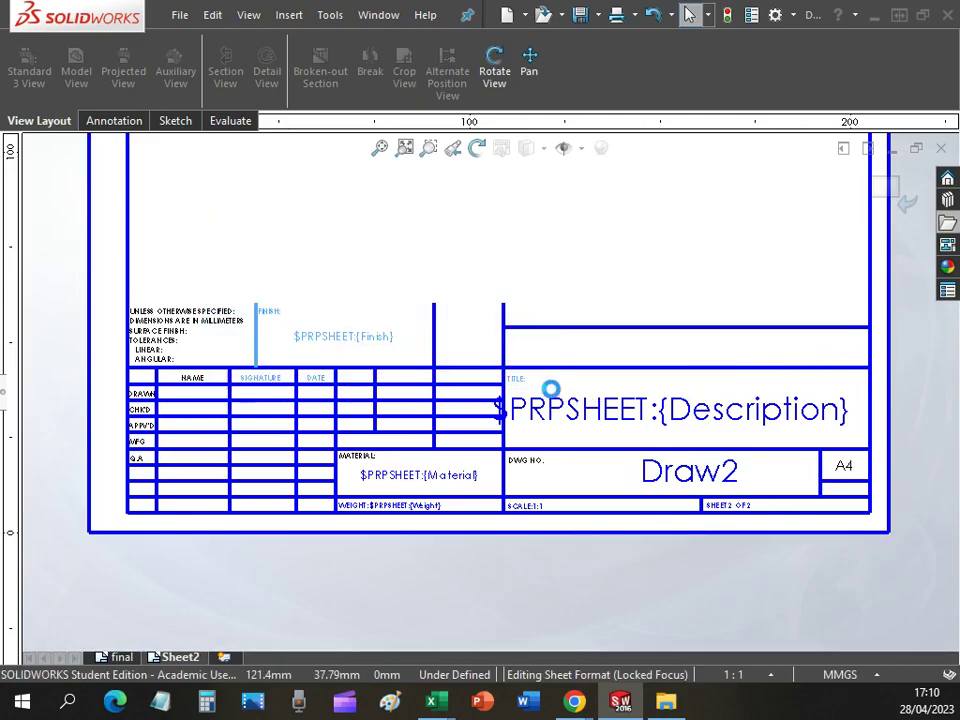
{"action": "right_click", "coordinate": [259, 331]}
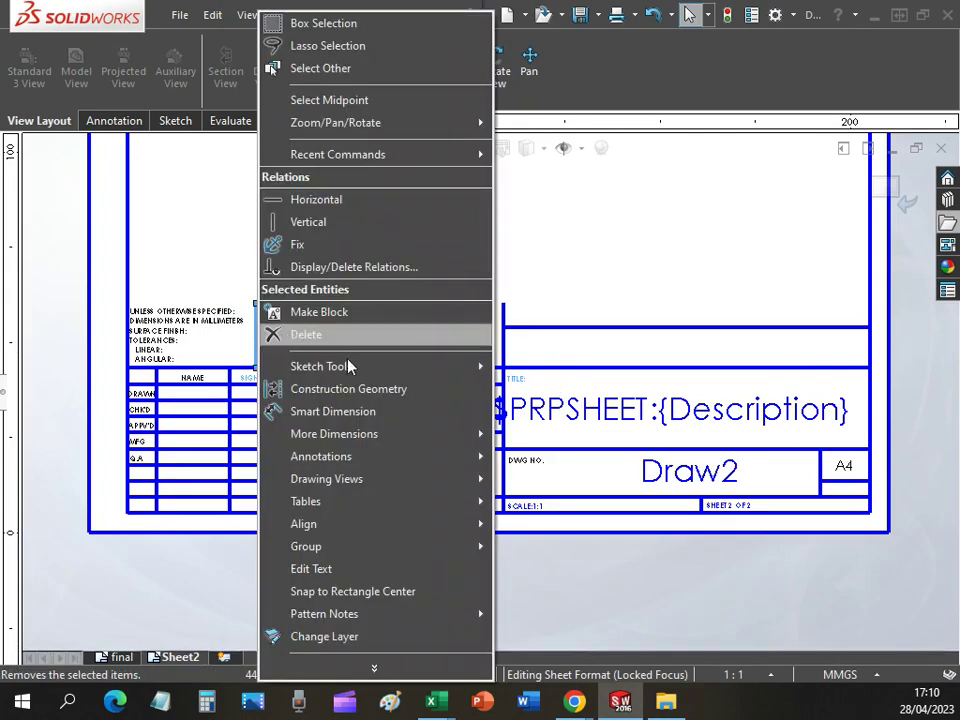
{"action": "left_click", "coordinate": [310, 340]}
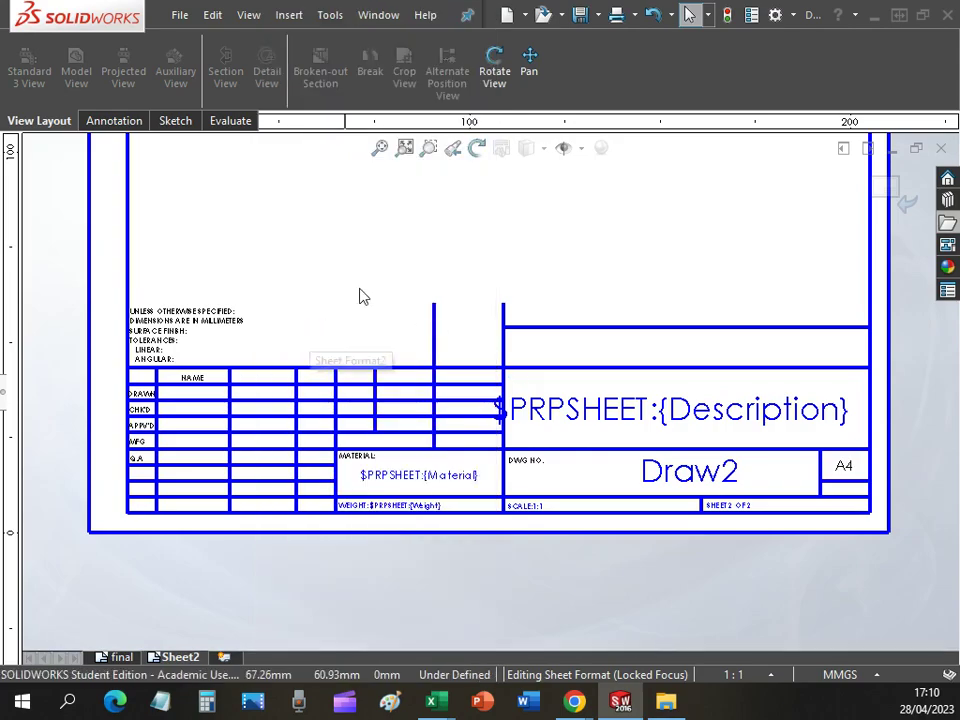
- Check page 11 of the lesson PDF, then delete the dimensions, surface finish and tolerances note above the title block table in SOLIDWORKS
{"action": "key", "text": "alt+Tab"}
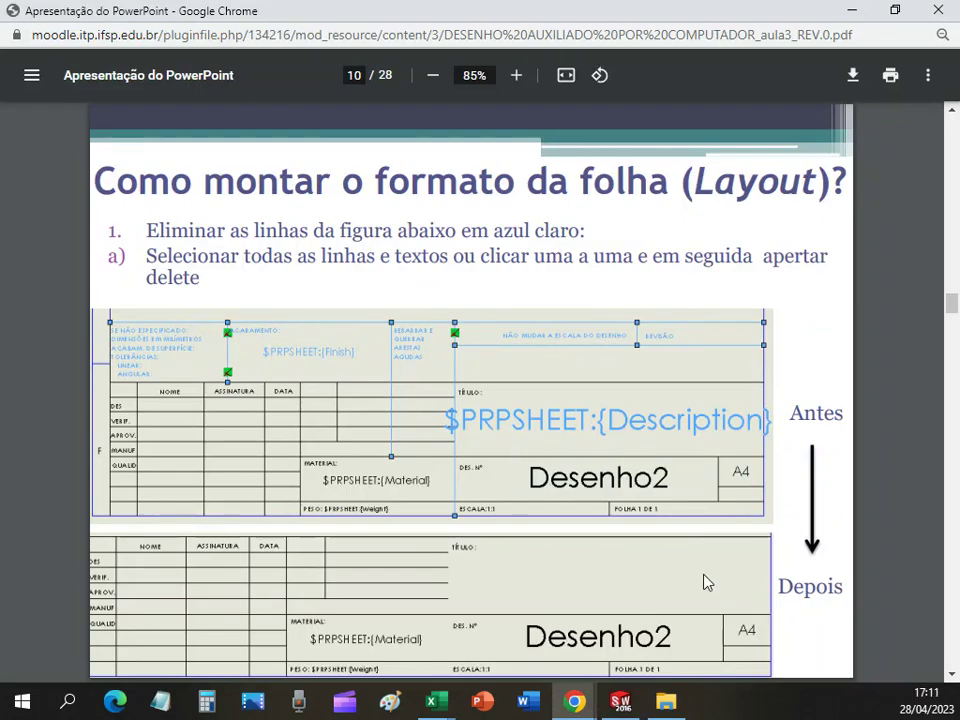
{"action": "key", "text": "Right"}
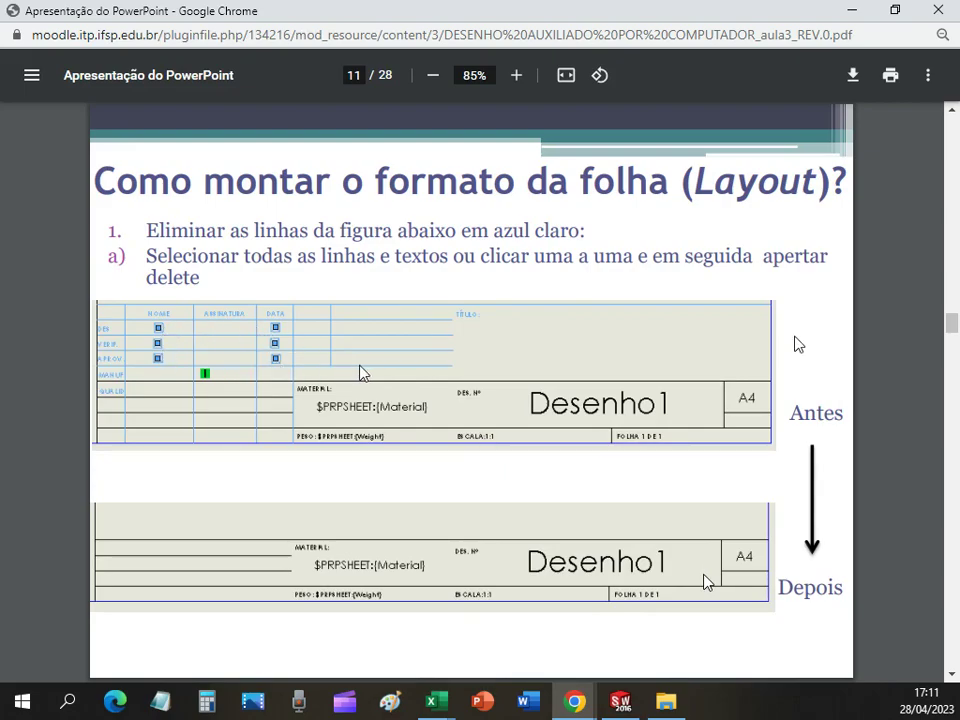
{"action": "left_click", "coordinate": [285, 336]}
{"action": "key", "text": "alt+Tab"}
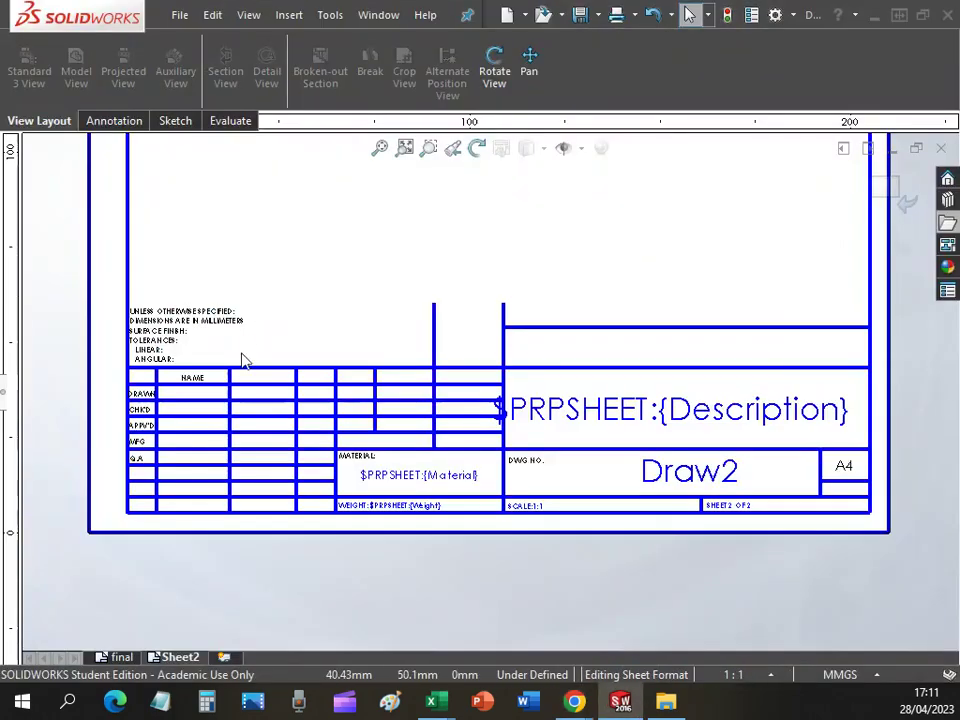
{"action": "mouse_move", "coordinate": [177, 246]}
{"action": "left_mouse_down"}
{"action": "mouse_move", "coordinate": [377, 422]}
{"action": "mouse_move", "coordinate": [463, 431]}
{"action": "left_mouse_up"}
{"action": "left_click", "coordinate": [318, 395]}
{"action": "left_click", "coordinate": [368, 248]}
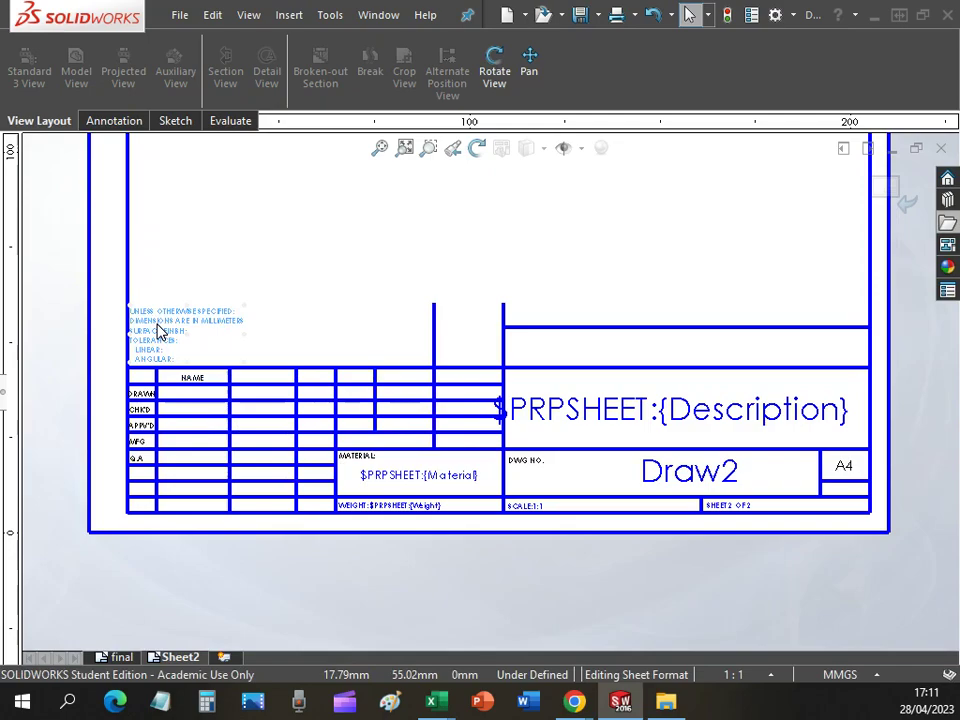
{"action": "key", "text": "Delete"}
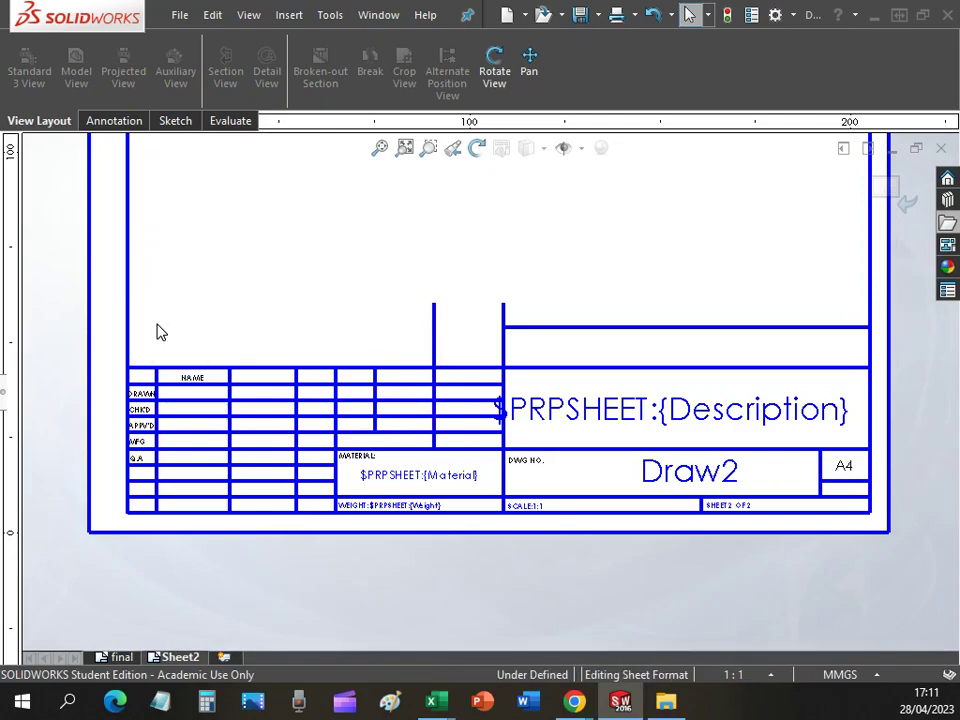
- Delete the NAME label and the empty notes in the name and date cells of the DRAWN and CHK'D rows
{"action": "left_click", "coordinate": [316, 409]}
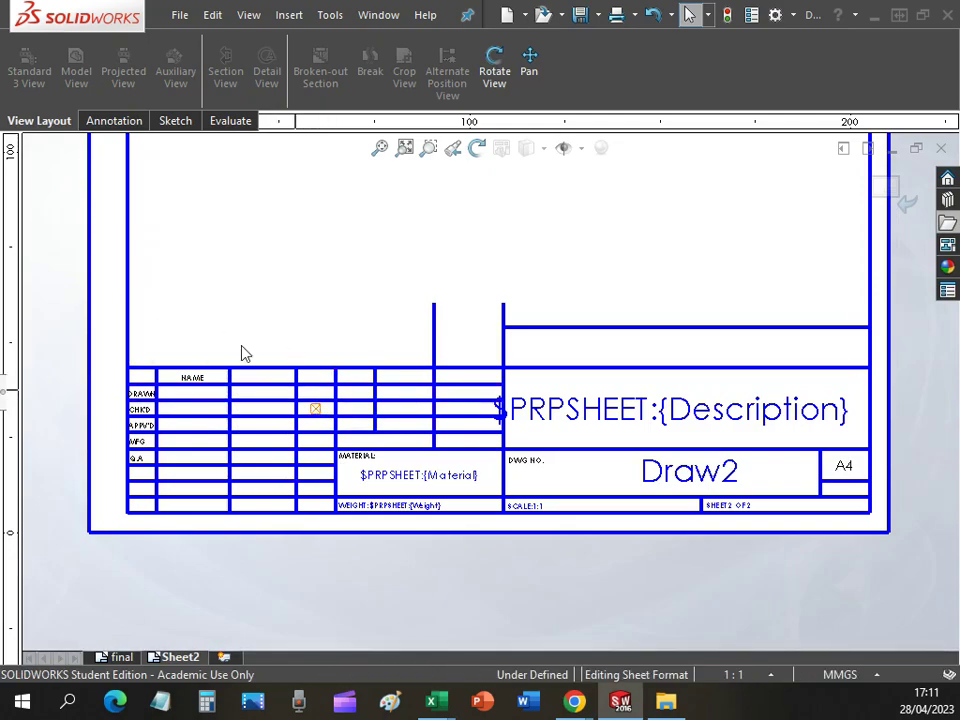
{"action": "mouse_move", "coordinate": [180, 288]}
{"action": "left_mouse_down"}
{"action": "mouse_move", "coordinate": [375, 375]}
{"action": "mouse_move", "coordinate": [429, 430]}
{"action": "left_mouse_up"}
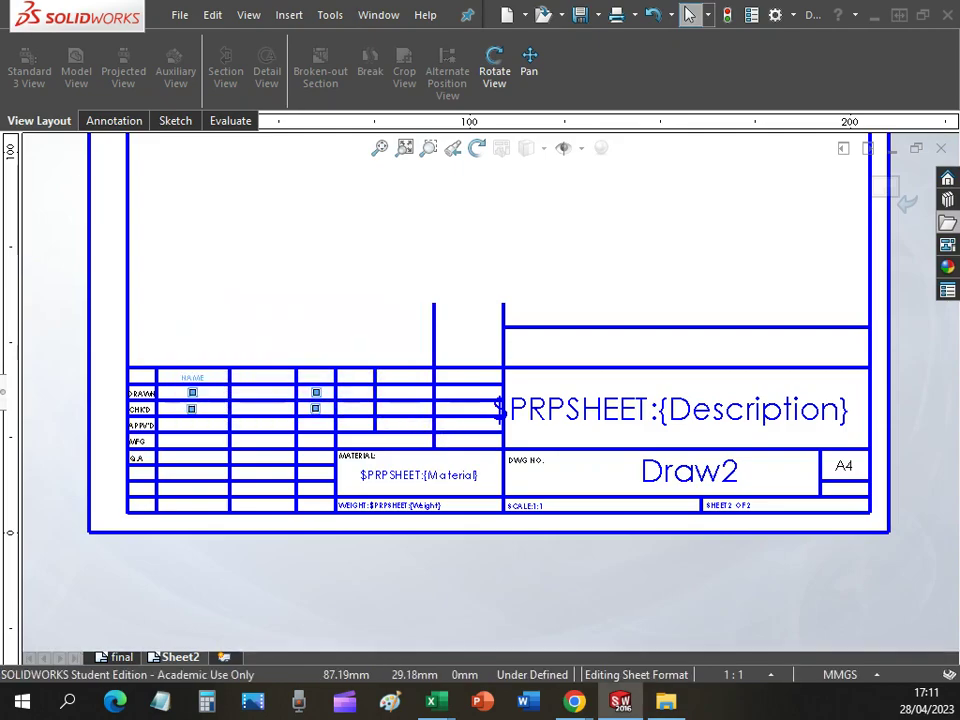
{"action": "key", "text": "Delete"}
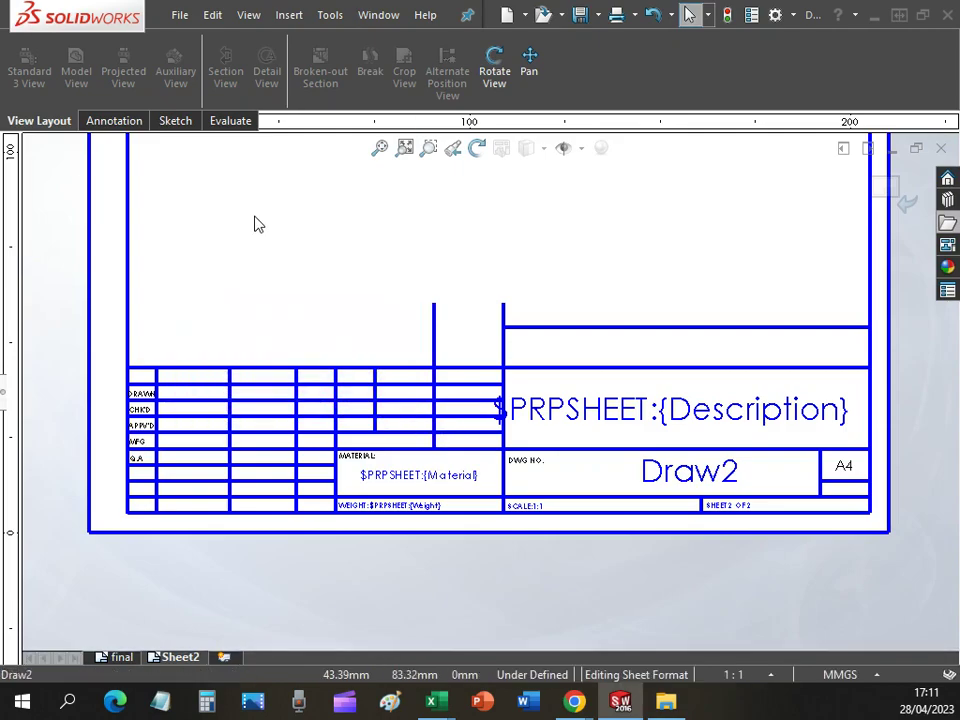
- Copy the text "Instituto Federal de São Paulo - IFSP Campus Itapetininga" from page 12 of the lesson PDF and return to SOLIDWORKS
{"action": "key", "text": "alt+Tab"}
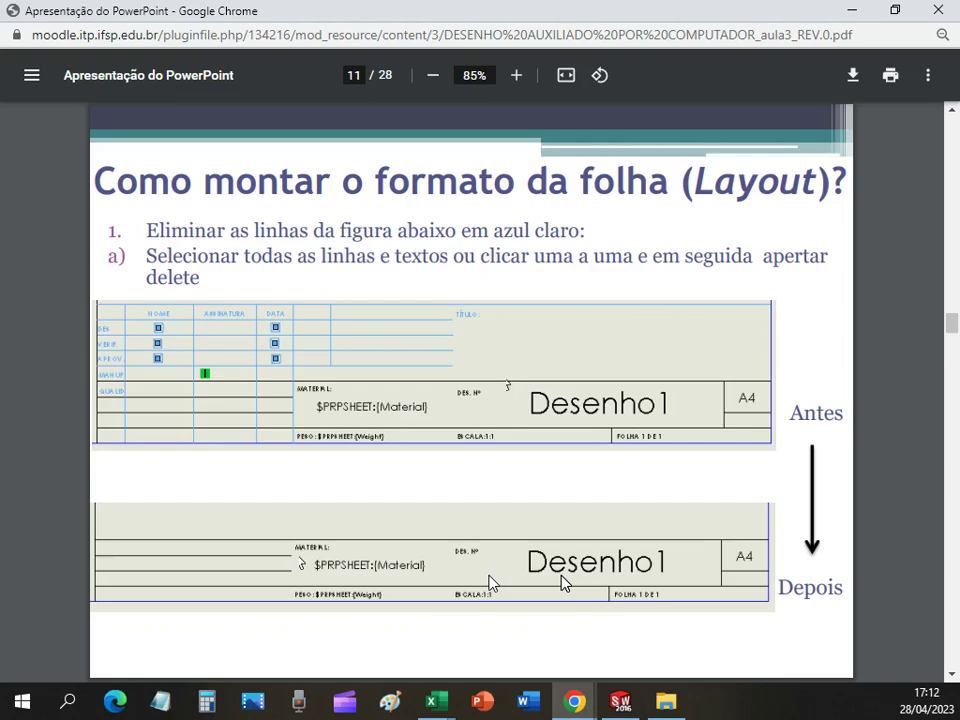
{"action": "key", "text": "Right"}
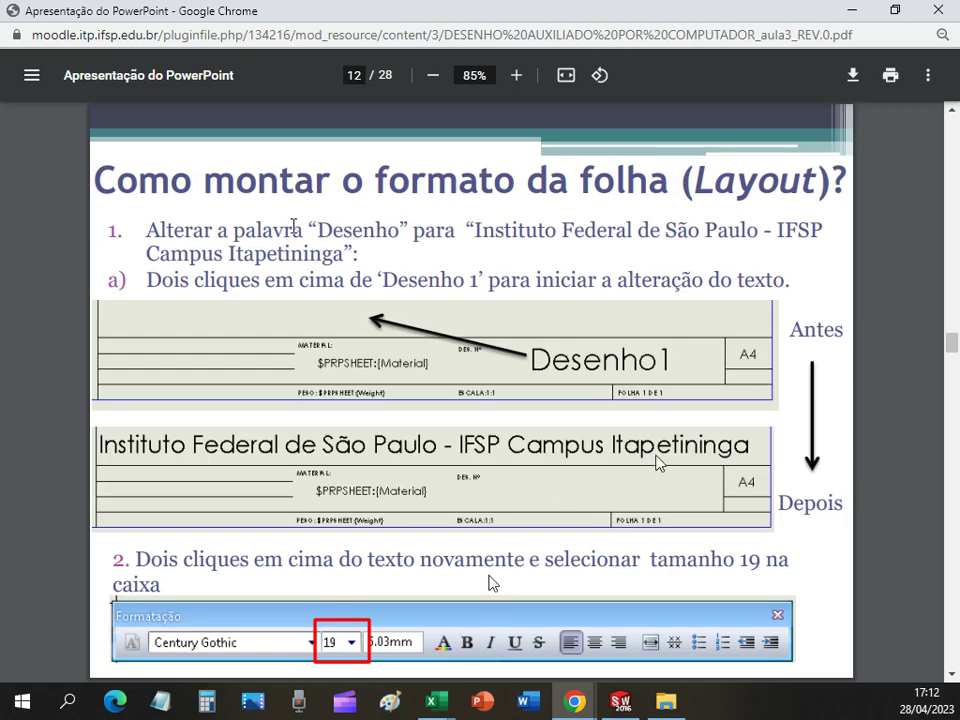
{"action": "left_click_drag", "start_coordinate": [310, 229], "coordinate": [404, 228]}
{"action": "left_click_drag", "start_coordinate": [470, 229], "coordinate": [343, 252]}
{"action": "key", "text": "ctrl+c"}
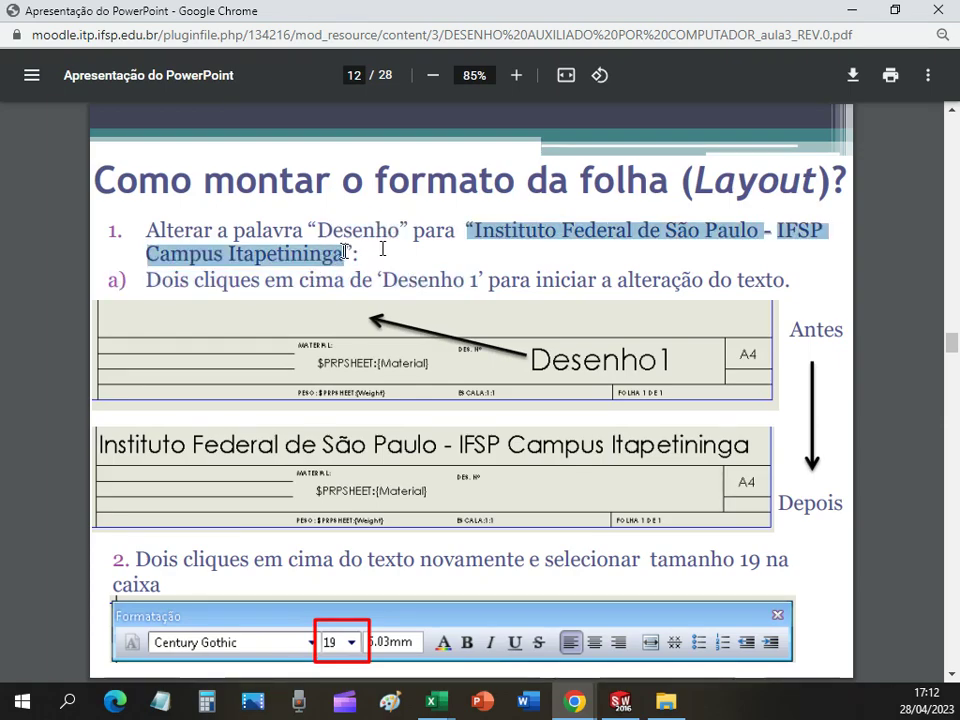
{"action": "left_click", "coordinate": [382, 248]}
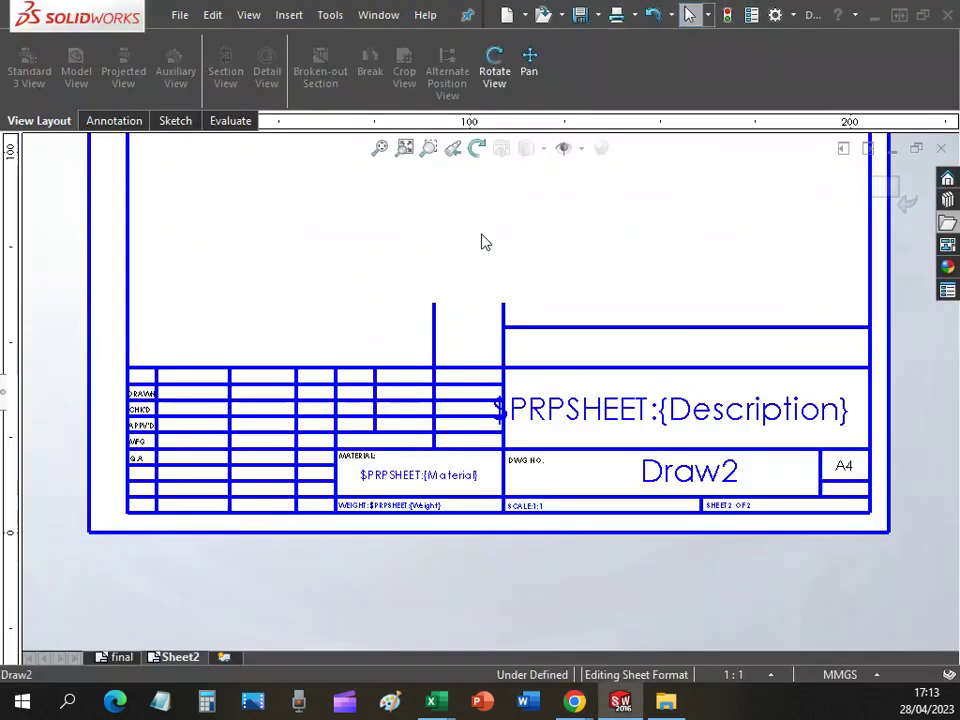
- Move the Draw2 note into the empty area above the title block and replace its text with the copied "Instituto Federal de São Paulo - IFSP Campus Itapetininga"
{"action": "left_click", "coordinate": [690, 480]}
{"action": "left_click_drag", "start_coordinate": [690, 482], "coordinate": [238, 223]}
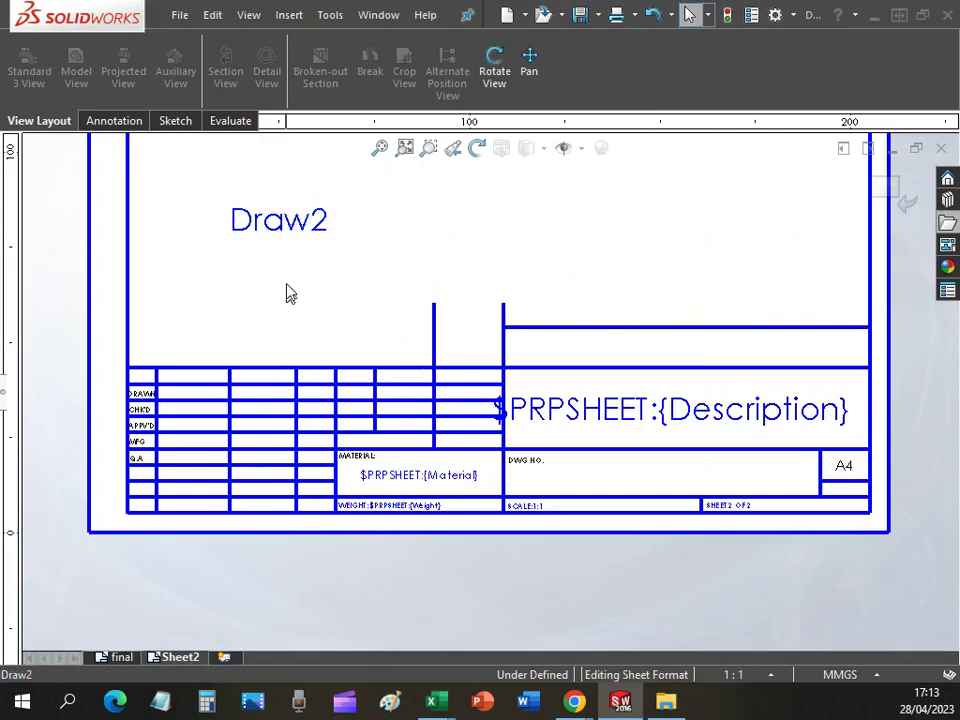
{"action": "double_click", "coordinate": [285, 223]}
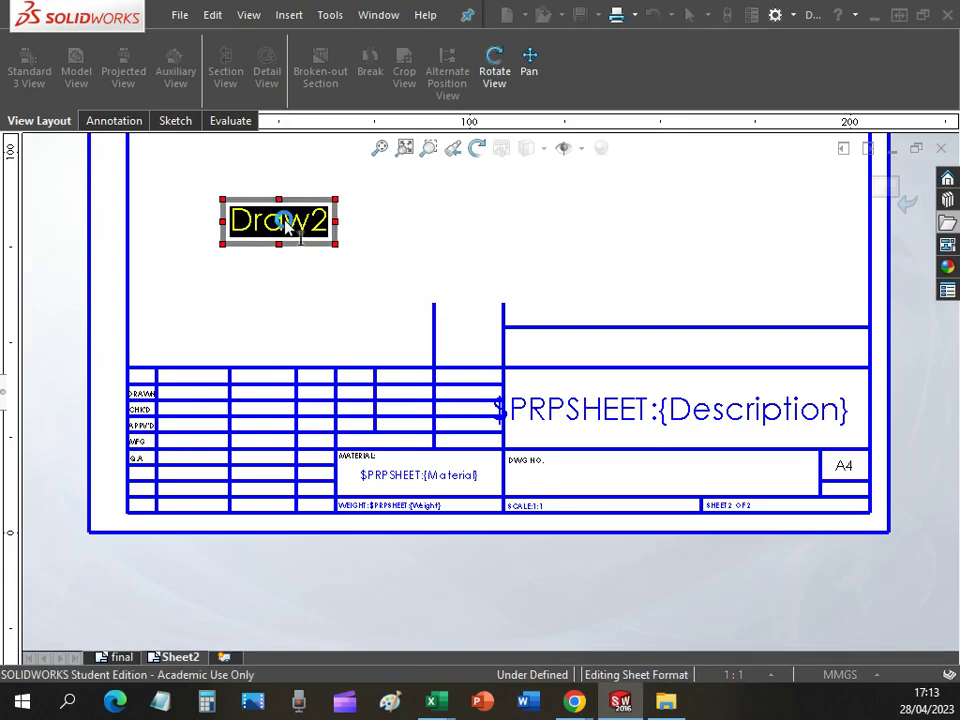
{"action": "key", "text": "ctrl+v"}
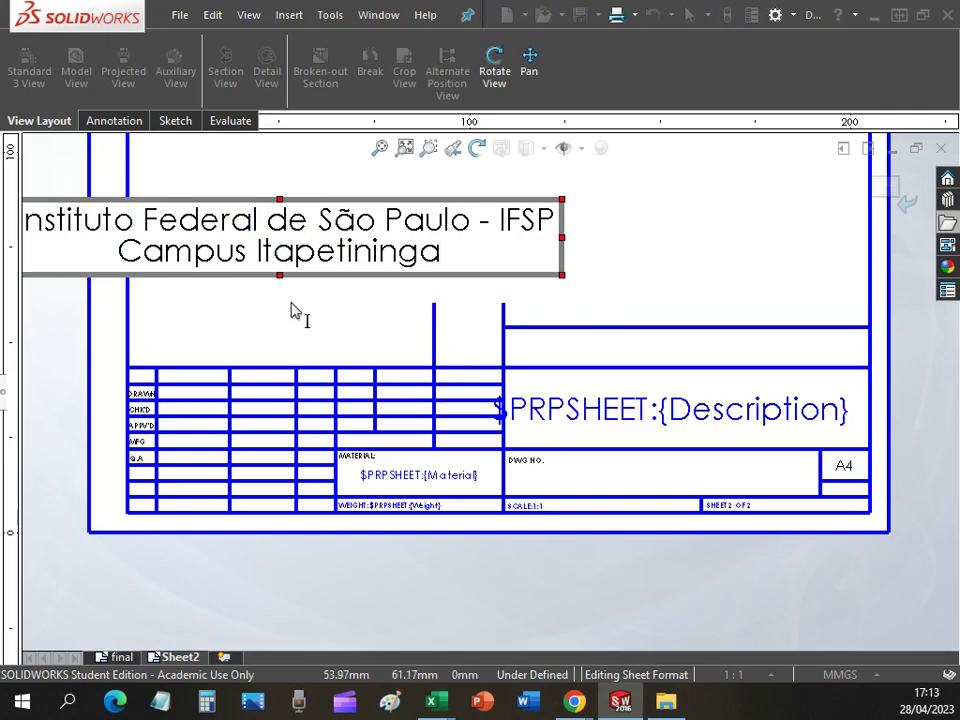
{"action": "left_click", "coordinate": [257, 318]}
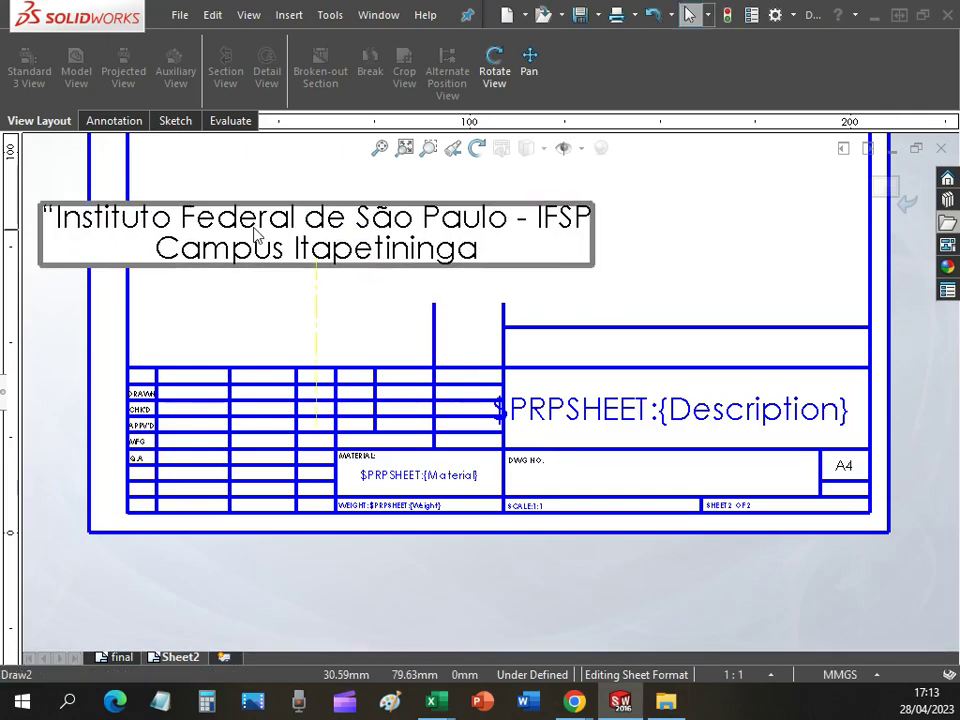
- Reposition the institution name note between the sheet margins and widen its text box to almost the full frame width
{"action": "left_click_drag", "start_coordinate": [407, 226], "coordinate": [435, 227]}
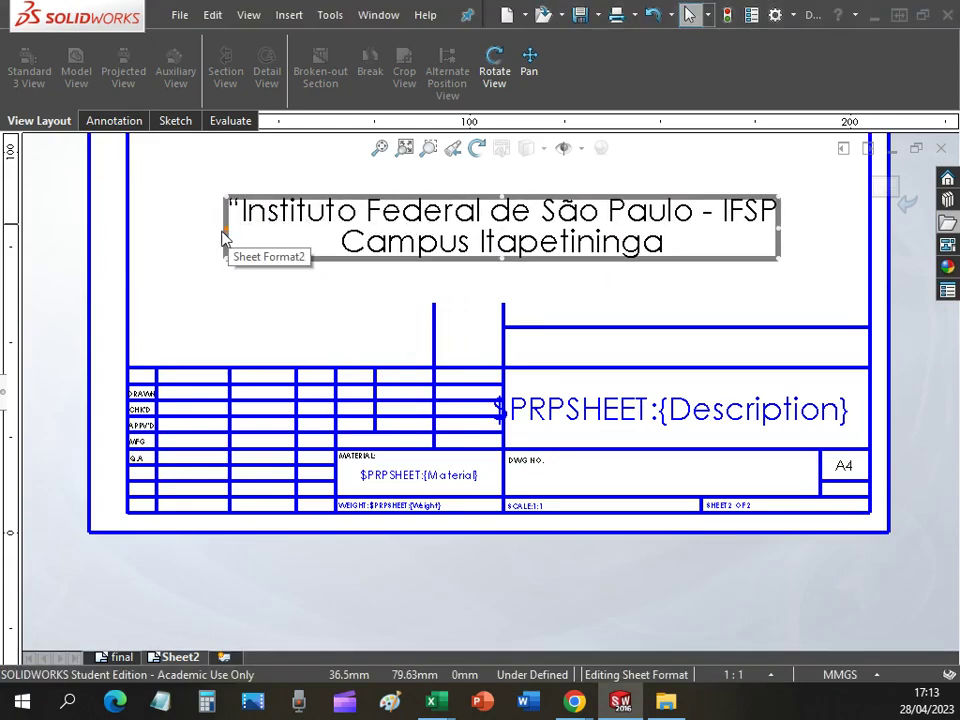
{"action": "left_click_drag", "start_coordinate": [231, 240], "coordinate": [199, 238]}
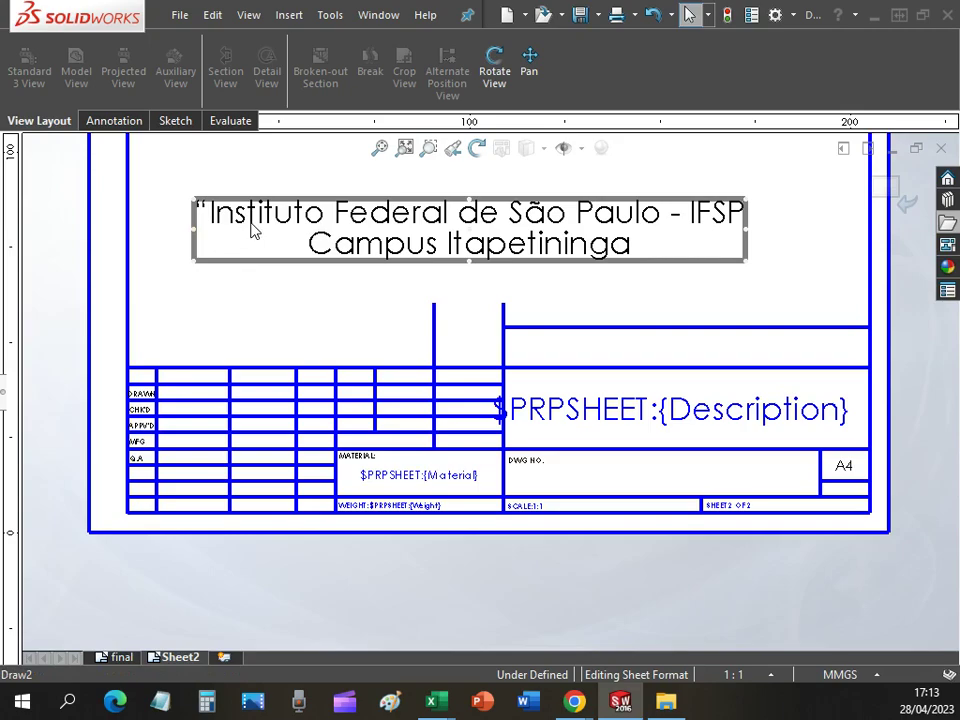
{"action": "double_click", "coordinate": [436, 243]}
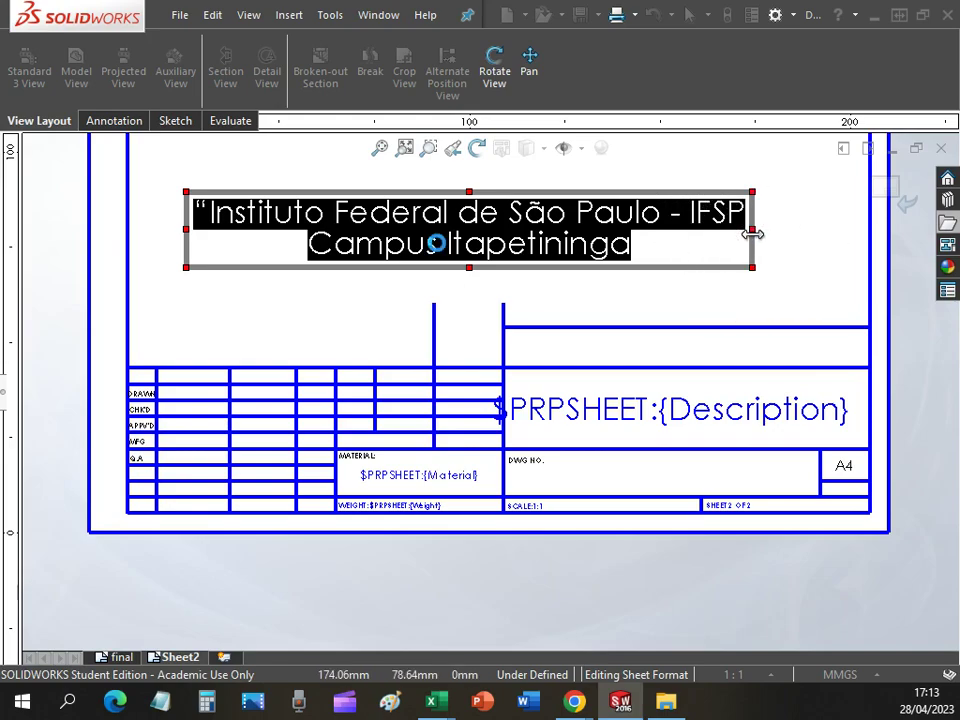
{"action": "left_click_drag", "start_coordinate": [751, 223], "coordinate": [870, 230]}
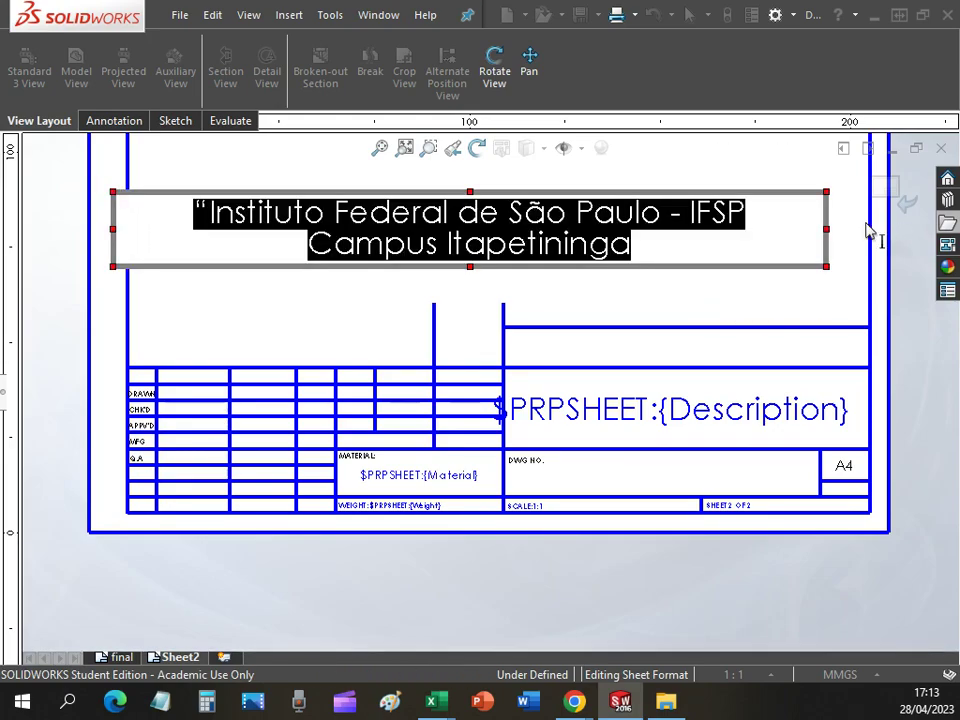
{"action": "left_click", "coordinate": [639, 294]}
{"action": "left_click", "coordinate": [592, 246]}
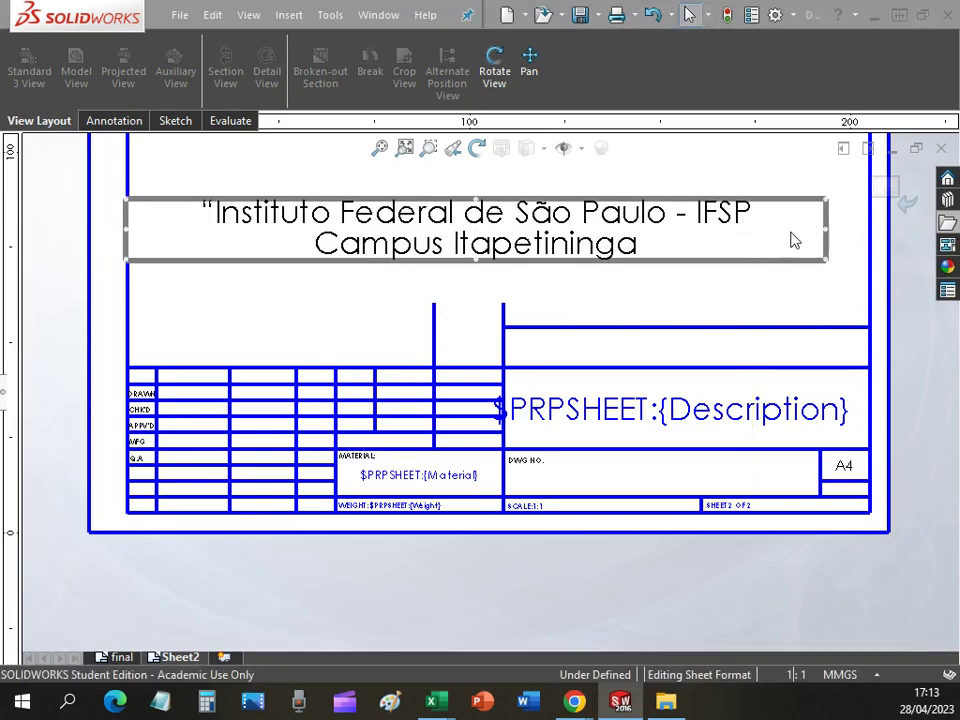
{"action": "left_click", "coordinate": [464, 230]}
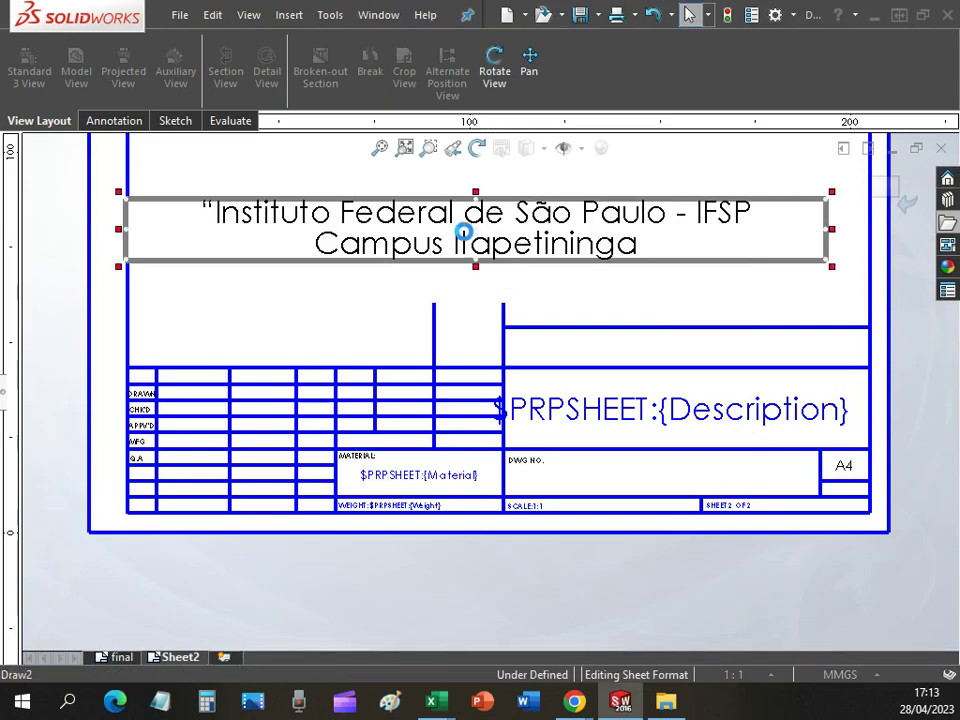
{"action": "left_click_drag", "start_coordinate": [836, 229], "coordinate": [857, 231]}
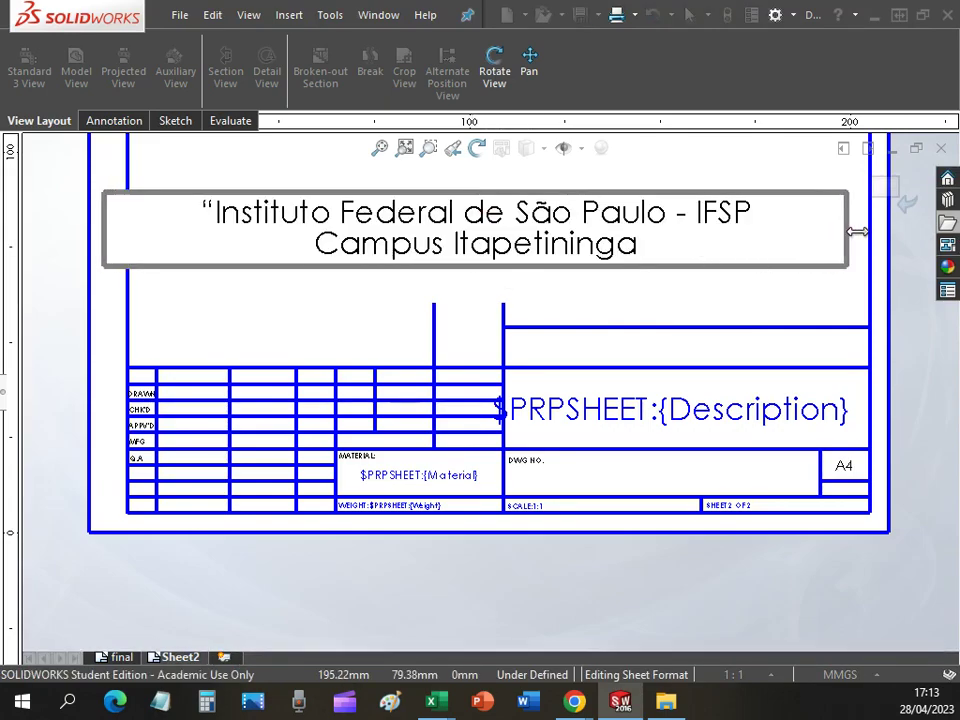
{"action": "left_click", "coordinate": [716, 293]}
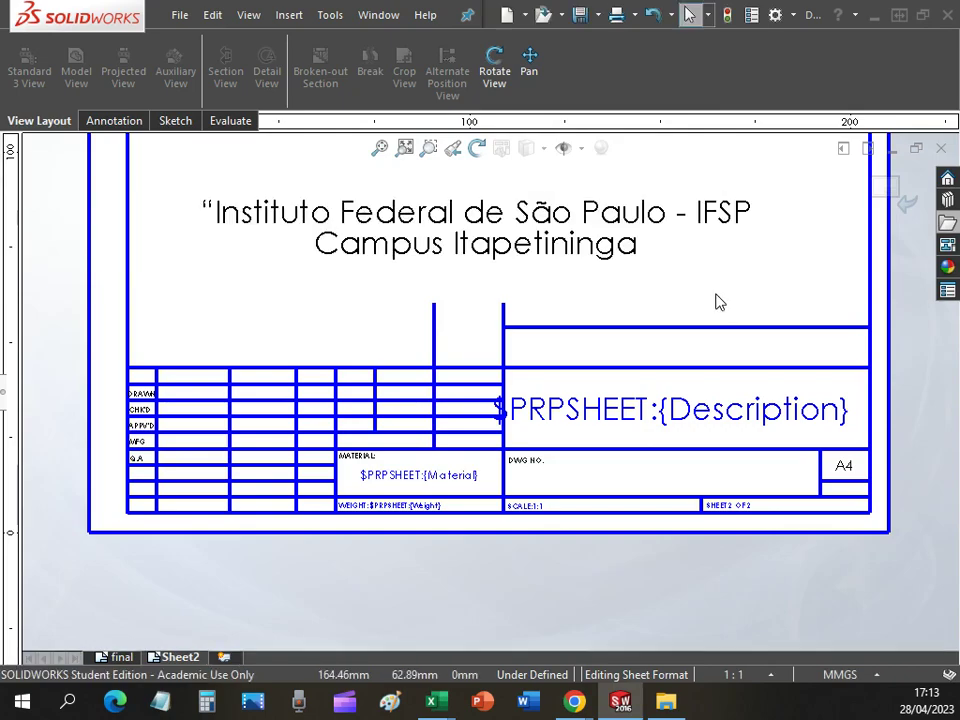
- Delete the opening quotation mark from the institution name note and shift the note so its box fits inside the frame
{"action": "left_click", "coordinate": [423, 228]}
{"action": "double_click", "coordinate": [225, 215]}
{"action": "left_click", "coordinate": [210, 221]}
{"action": "key", "text": "BackSpace"}
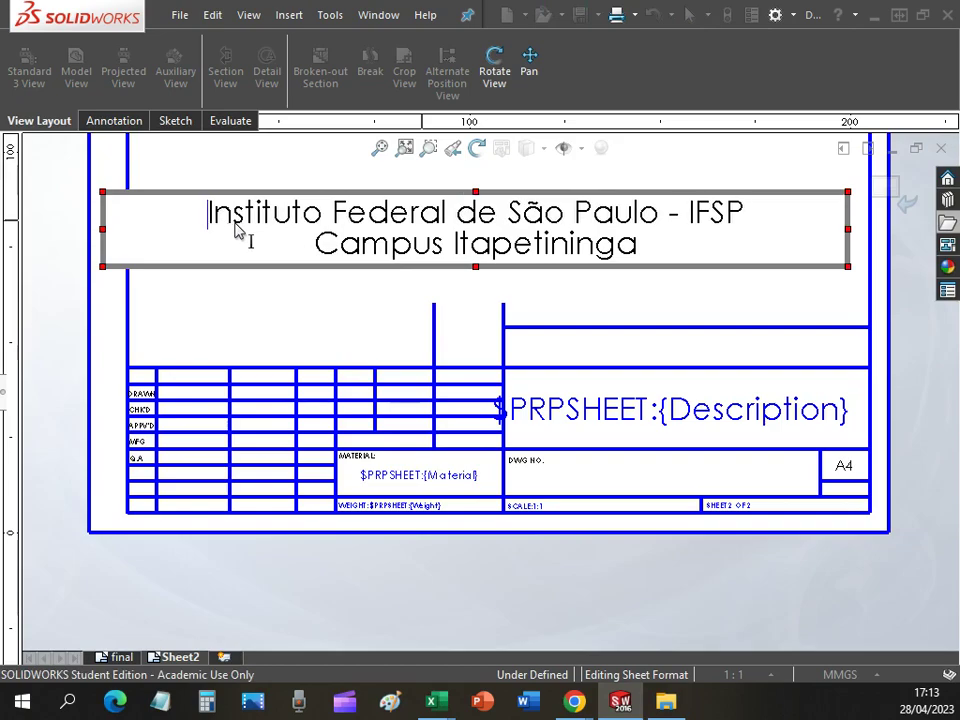
{"action": "left_click", "coordinate": [238, 302]}
{"action": "mouse_move", "coordinate": [275, 235]}
{"action": "left_mouse_down"}
{"action": "mouse_move", "coordinate": [246, 214]}
{"action": "mouse_move", "coordinate": [289, 218]}
{"action": "left_mouse_up"}
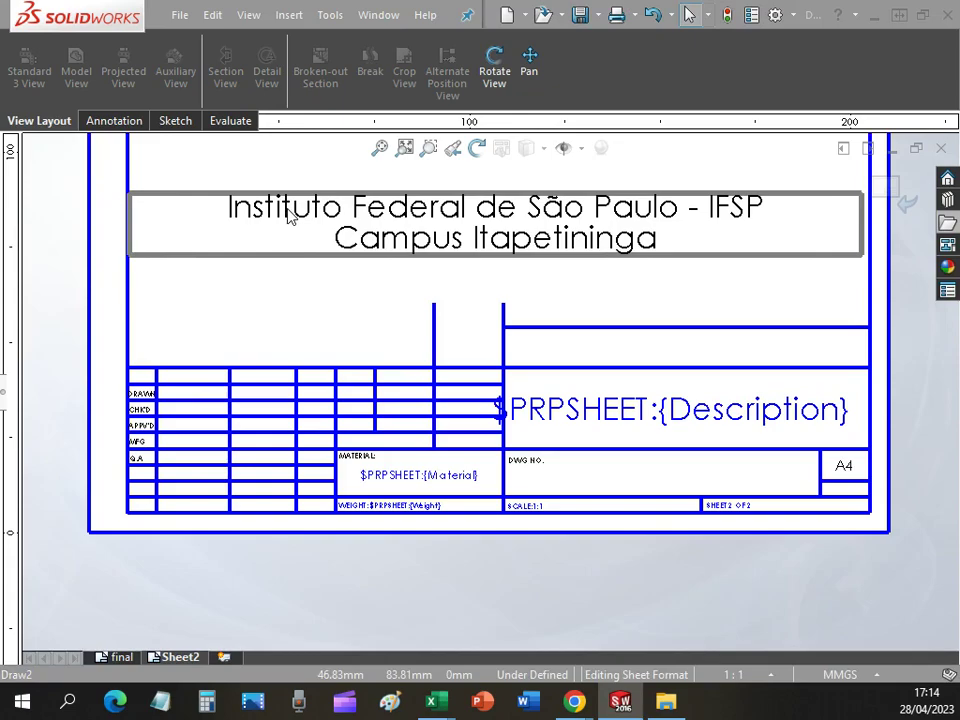
- Check the font size on page 12 of the lesson PDF in Chrome, then set the institution name to size 19 in SOLIDWORKS
{"action": "key", "text": "alt+Tab"}
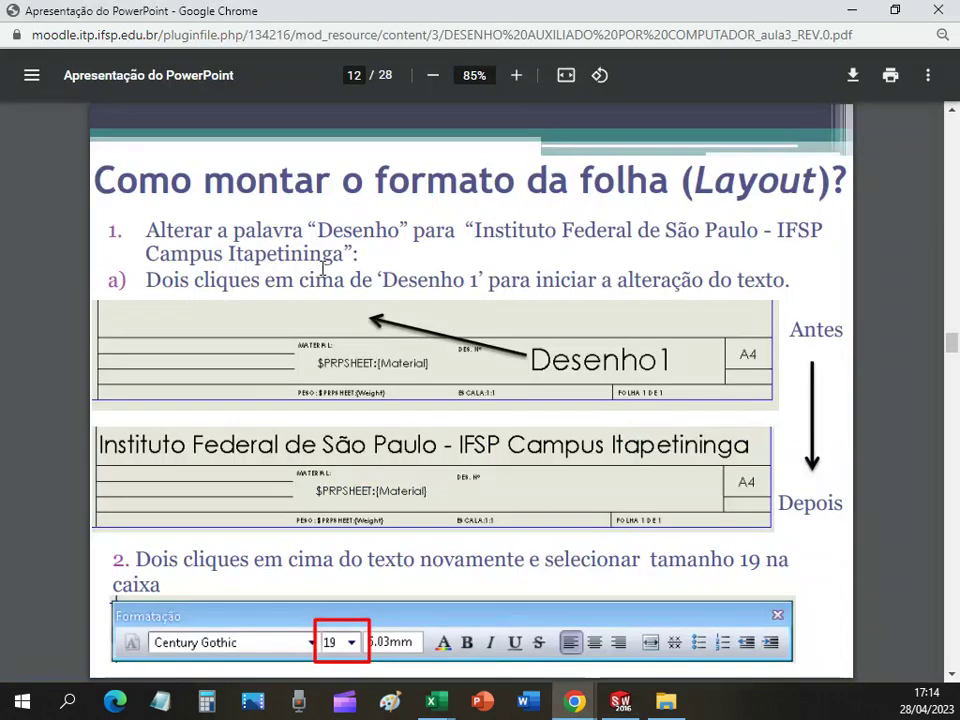
{"action": "left_click", "coordinate": [341, 648]}
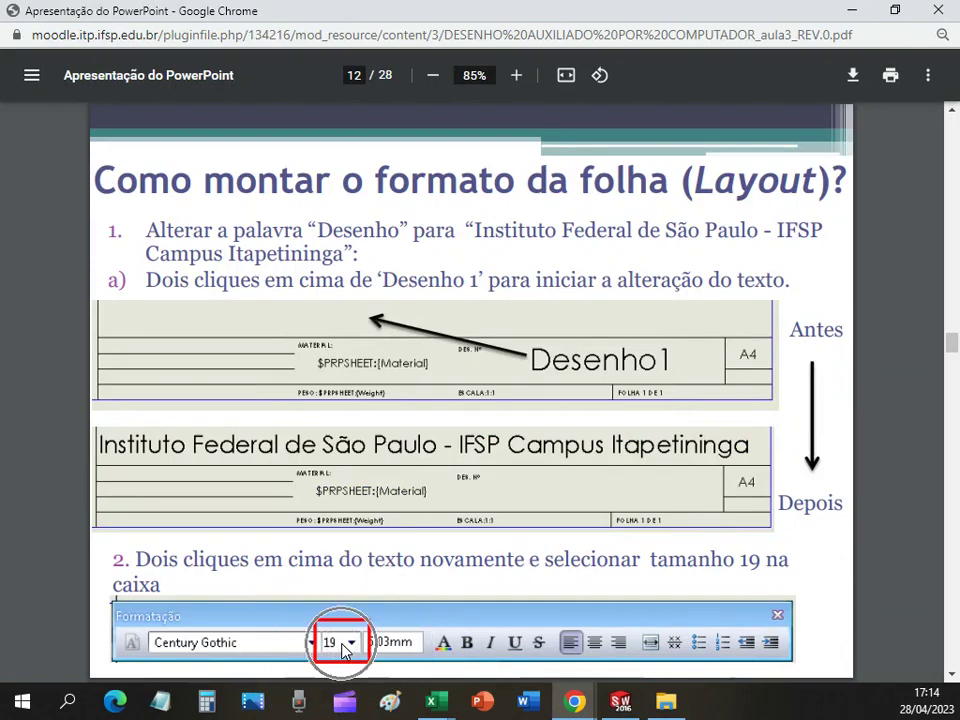
{"action": "key", "text": "alt+Tab"}
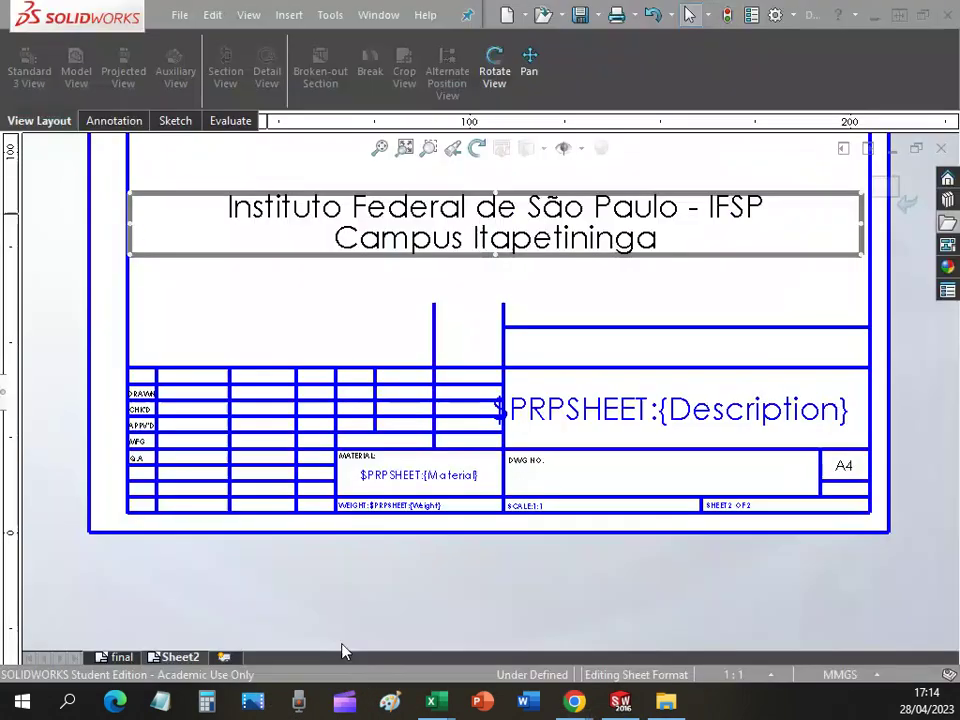
{"action": "double_click", "coordinate": [490, 240]}
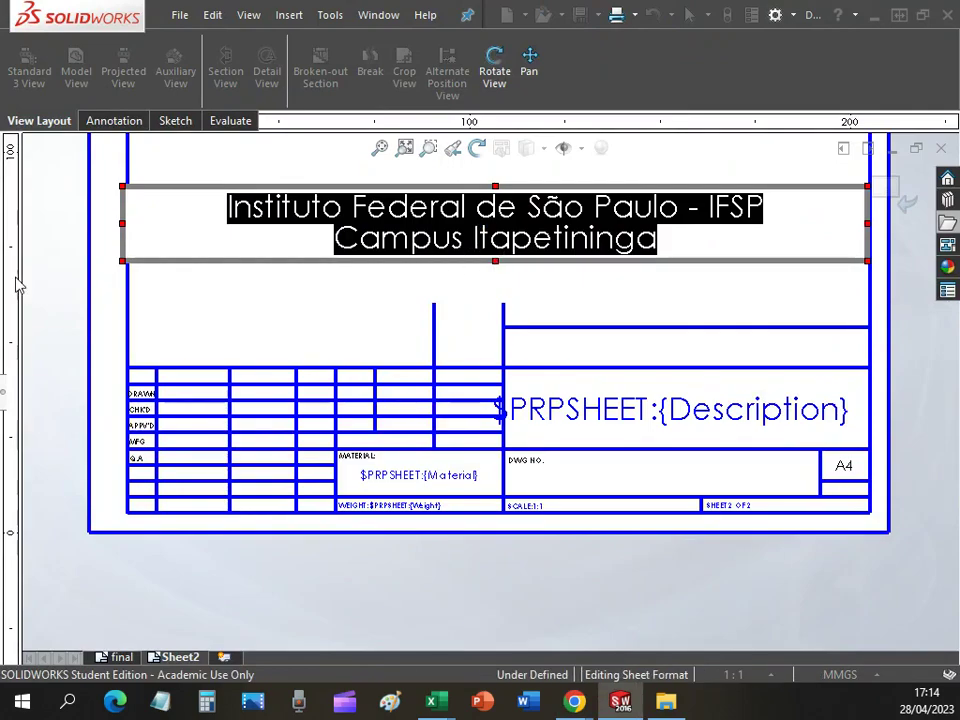
{"action": "left_click_drag", "start_coordinate": [45, 143], "coordinate": [431, 302]}
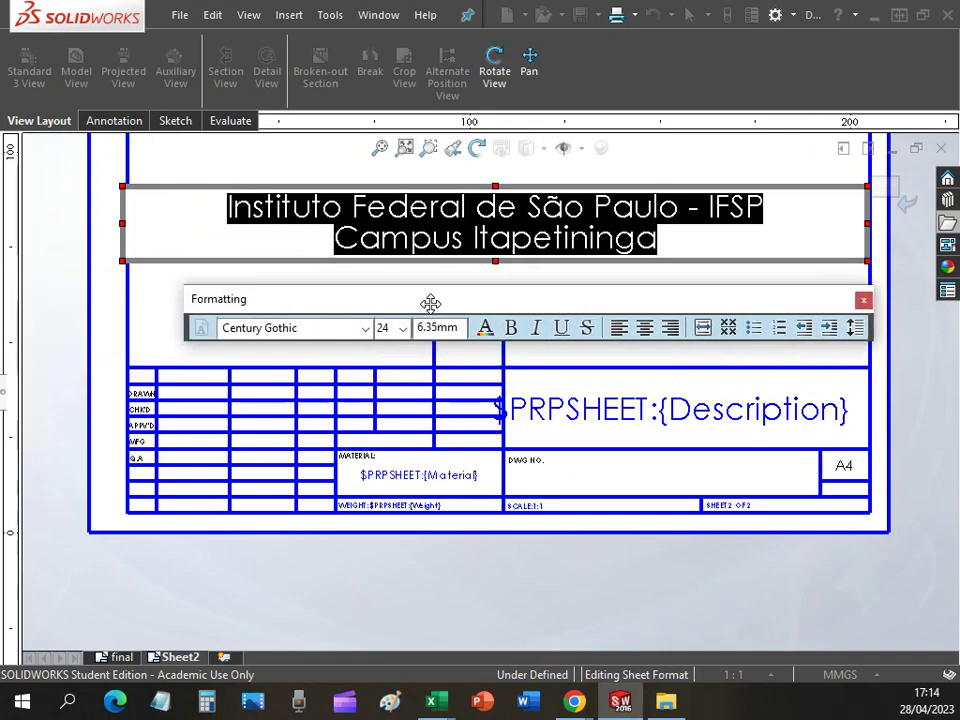
{"action": "left_click", "coordinate": [401, 329]}
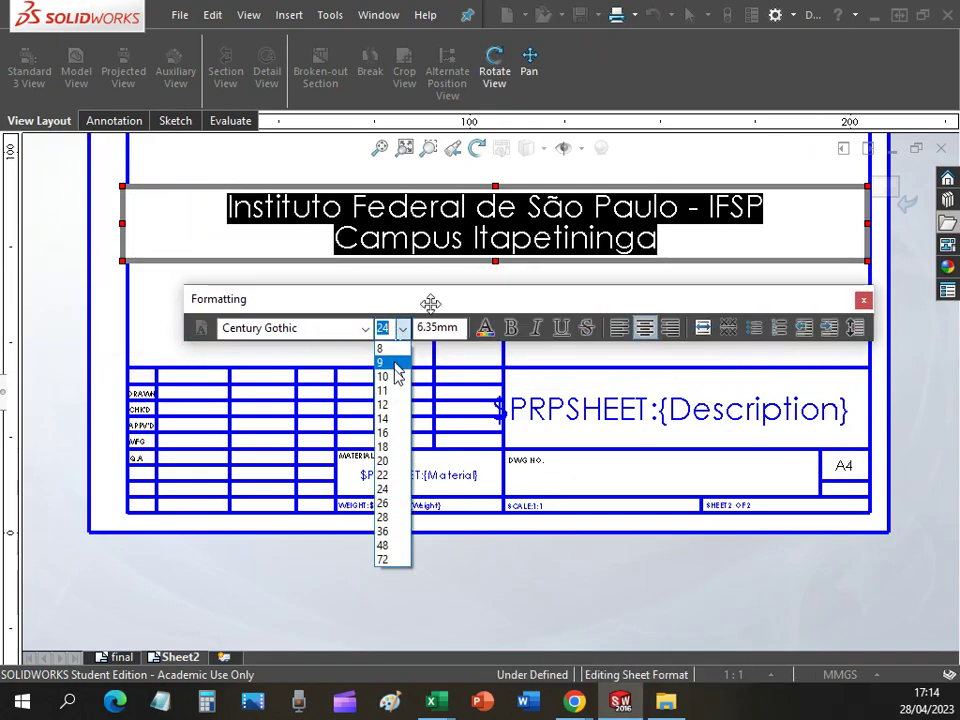
{"action": "left_click", "coordinate": [384, 447]}
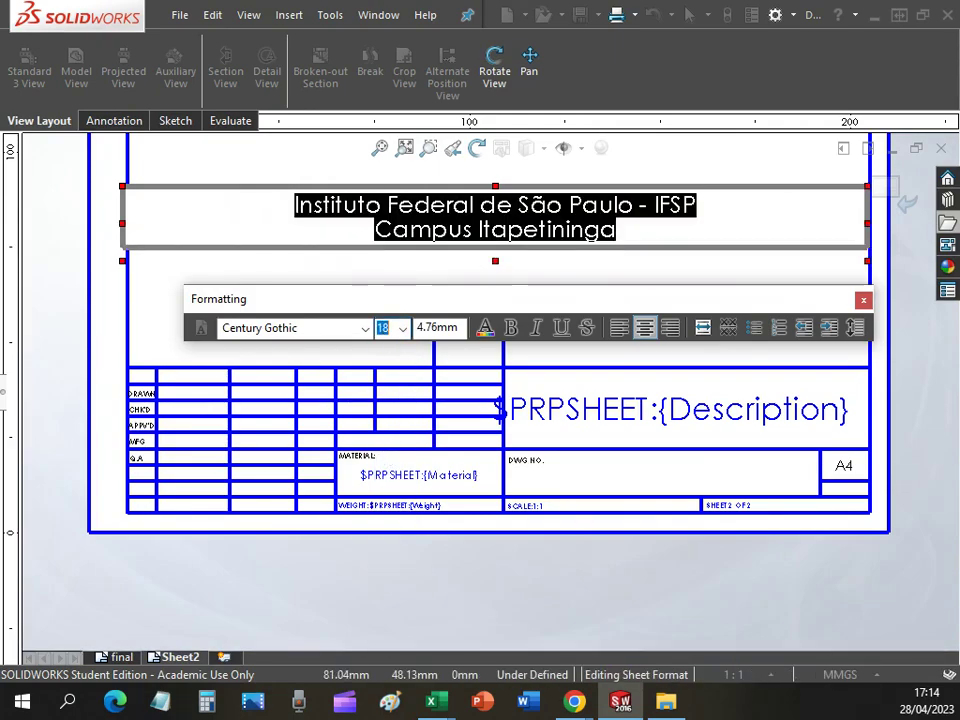
{"action": "type", "text": "19"}
{"action": "key", "text": "Return"}
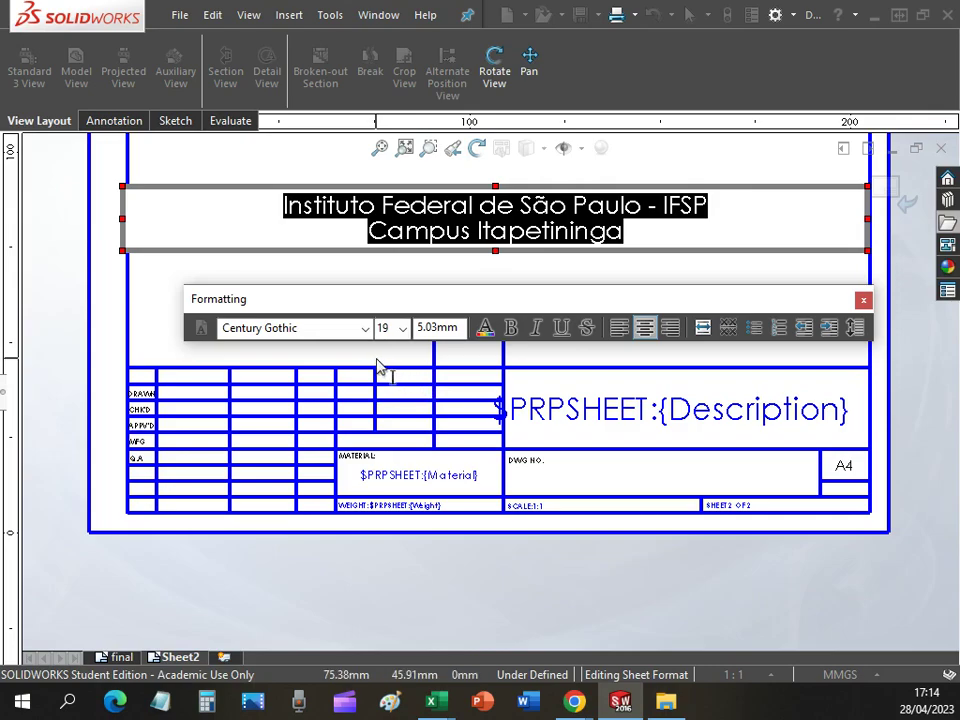
{"action": "left_click", "coordinate": [378, 366]}
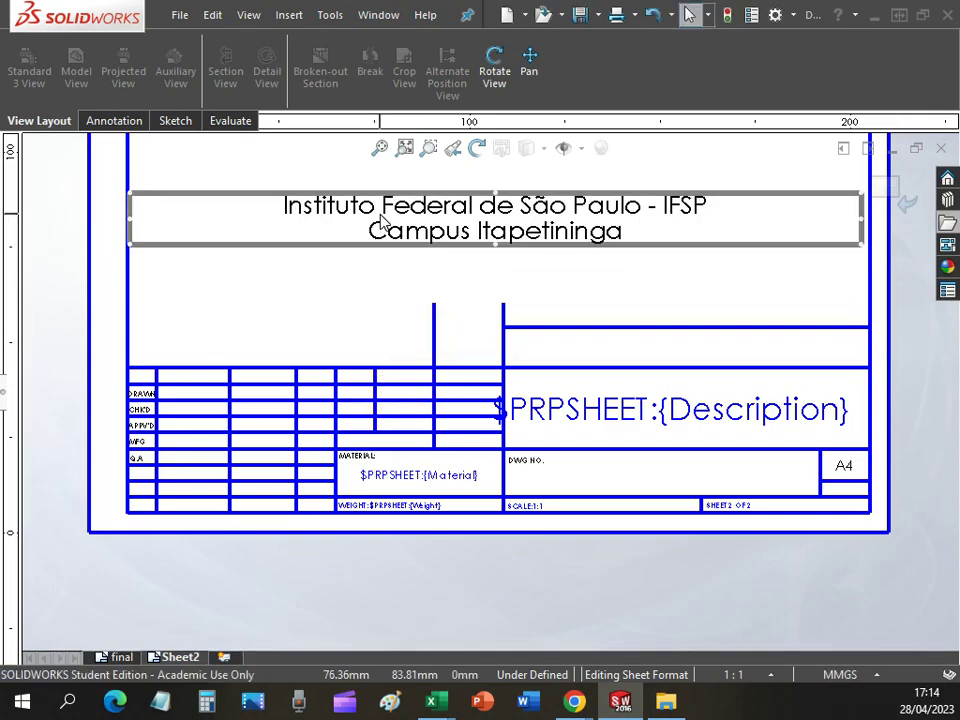
- Remove the line break after IFSP so the institution name runs on a single line
{"action": "double_click", "coordinate": [270, 206]}
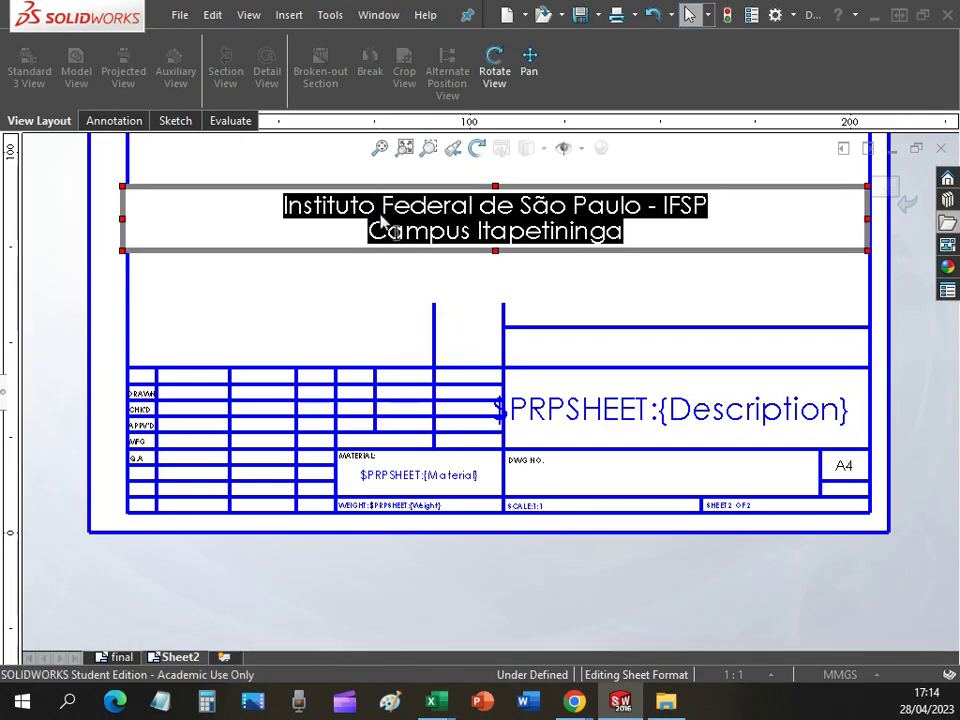
{"action": "left_click", "coordinate": [285, 229]}
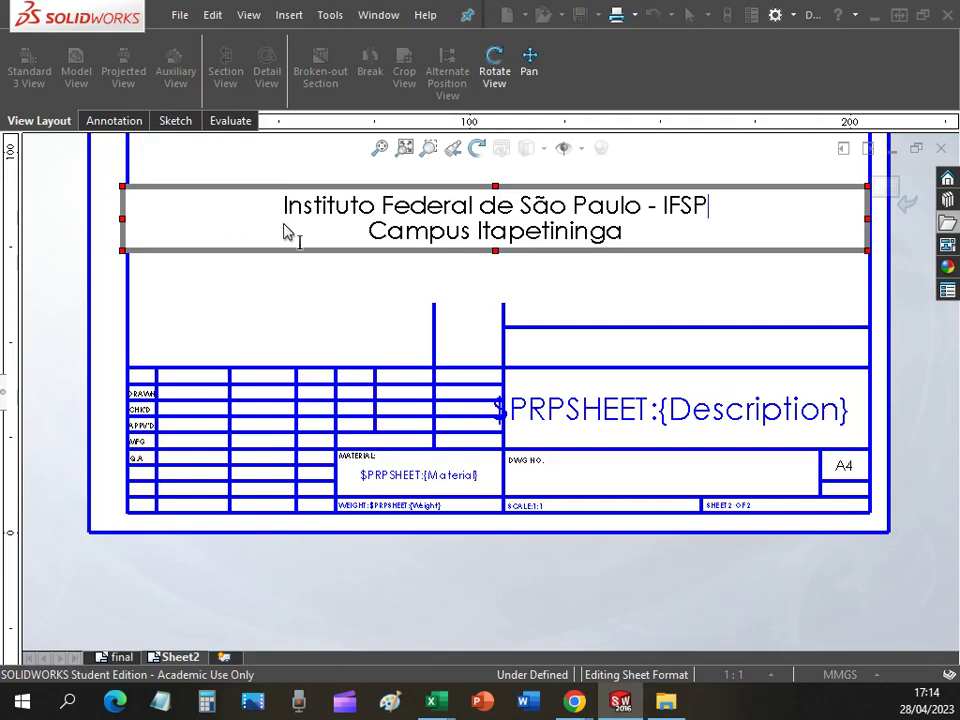
{"action": "key", "text": "Delete"}
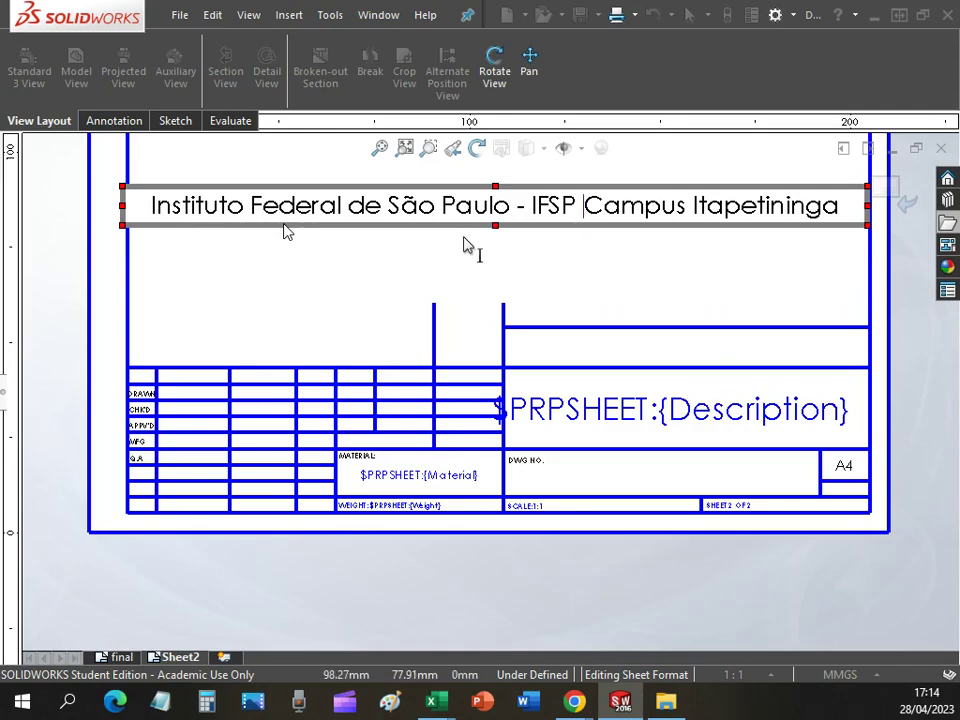
- Check the font size of the single-line institution name, keep it at 19, and finish editing the note
{"action": "left_click", "coordinate": [229, 212]}
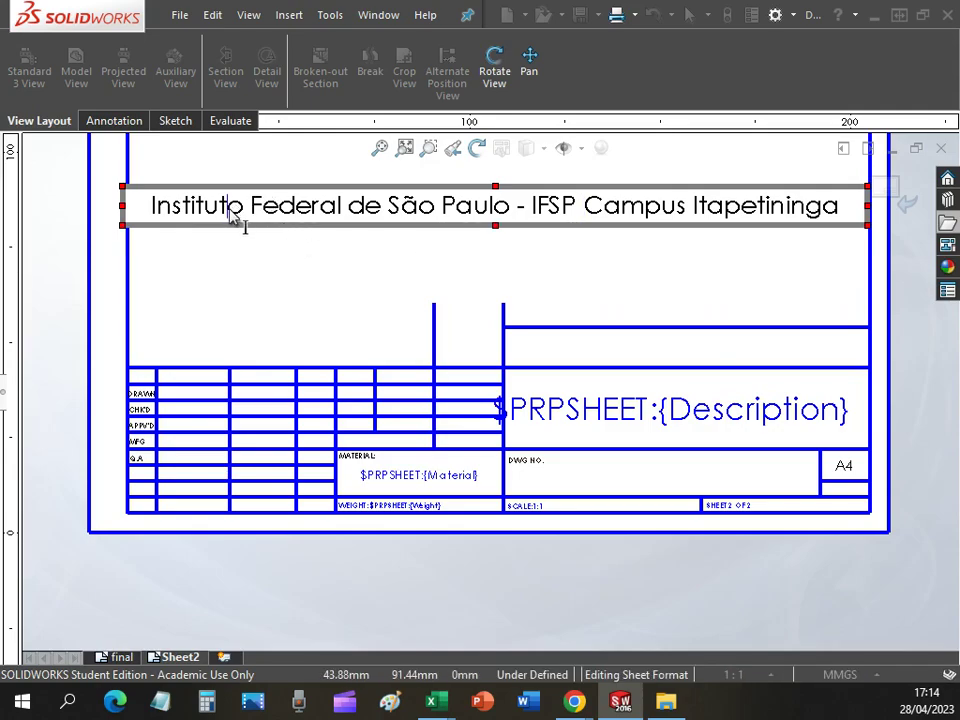
{"action": "left_click_drag", "start_coordinate": [183, 214], "coordinate": [255, 218]}
{"action": "left_click", "coordinate": [289, 214]}
{"action": "left_click_drag", "start_coordinate": [50, 128], "coordinate": [300, 253]}
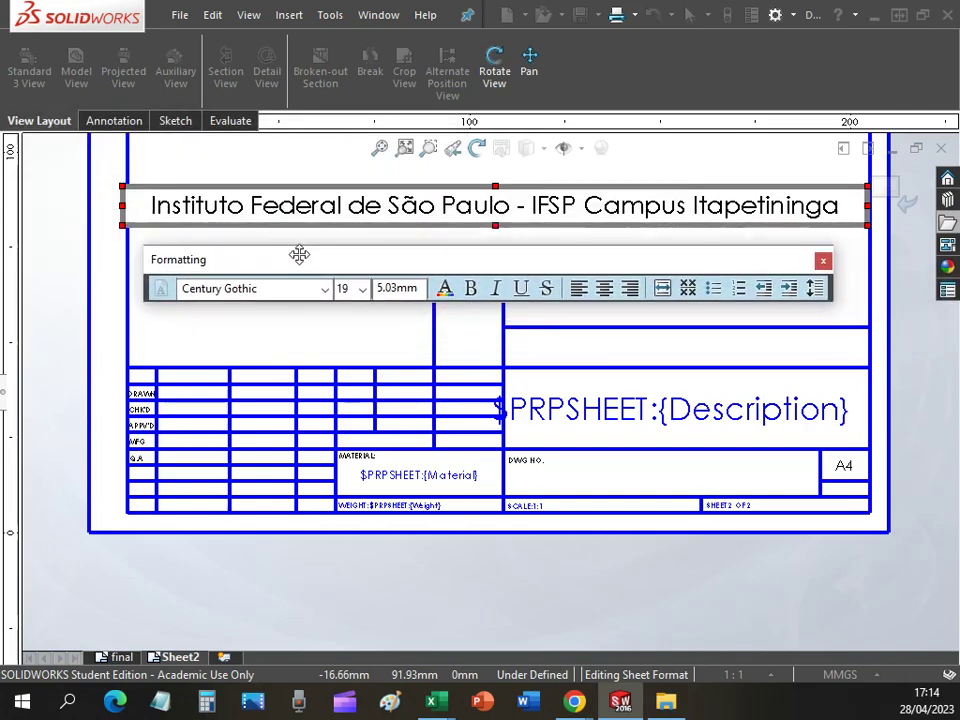
{"action": "left_click", "coordinate": [353, 291]}
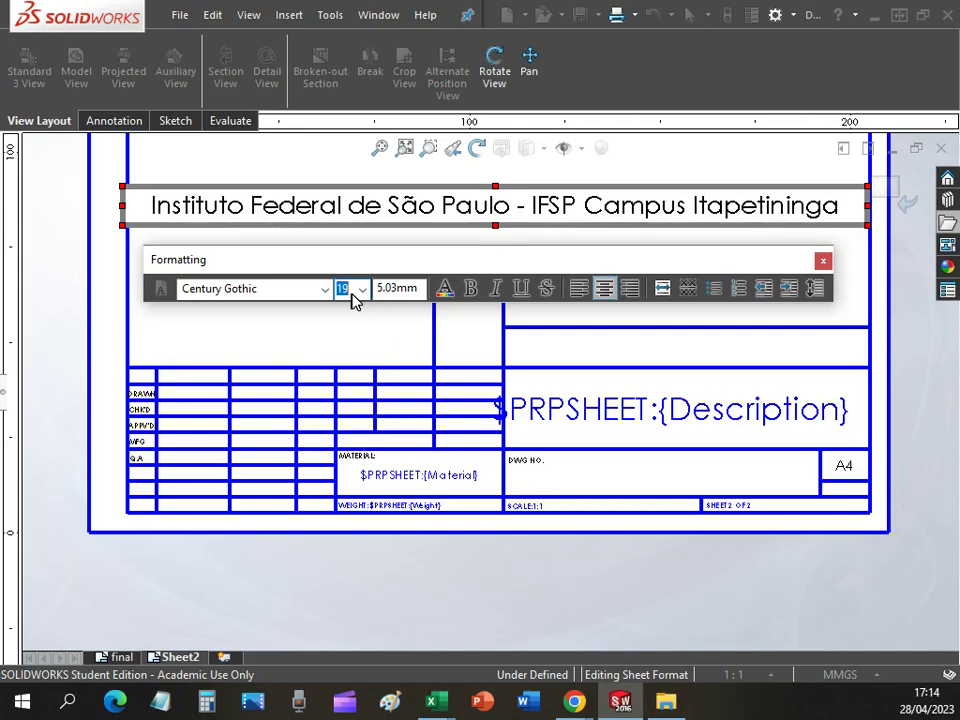
{"action": "key", "text": "Return"}
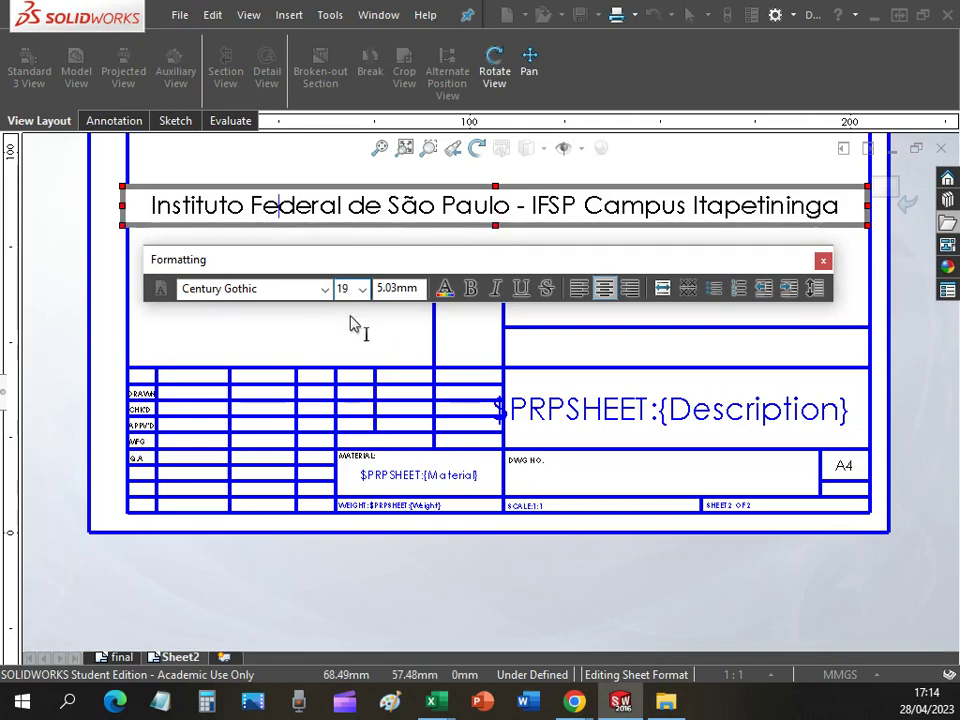
{"action": "left_click", "coordinate": [354, 324]}
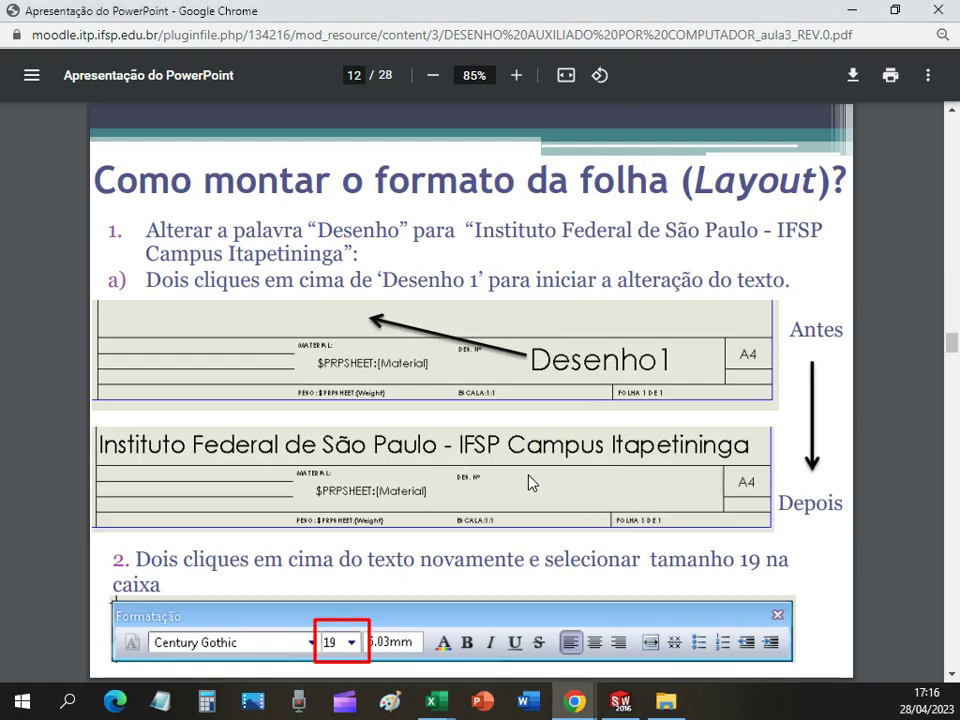
- Read page 13 of the lesson PDF in Chrome and examine which margin lines need the Fix relation
{"action": "key", "text": "Right"}
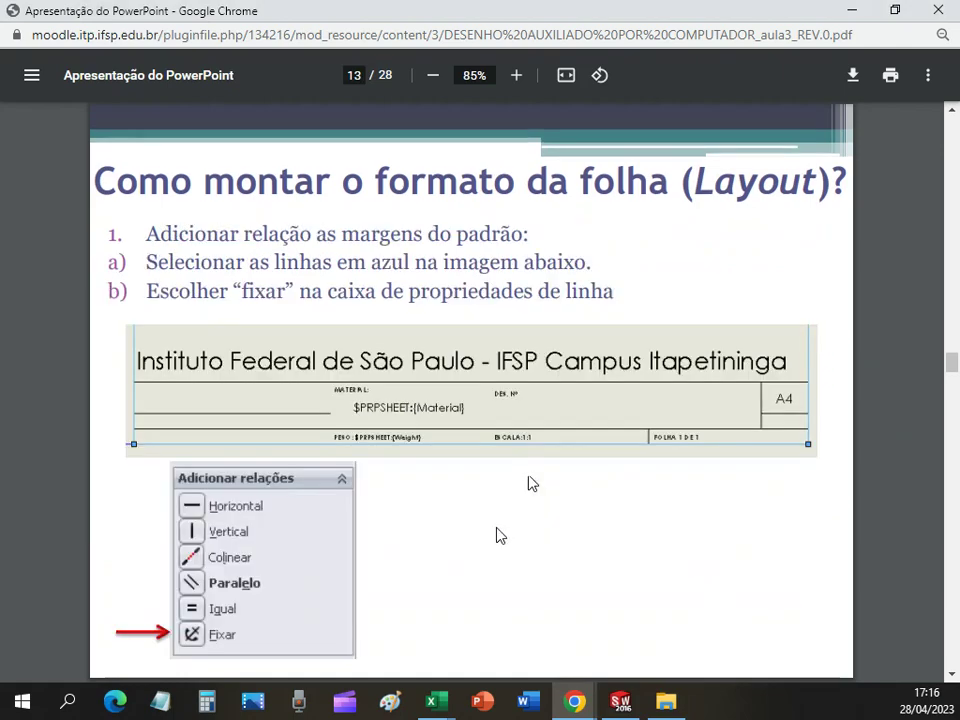
{"action": "key", "text": "Left"}
{"action": "key", "text": "Right"}
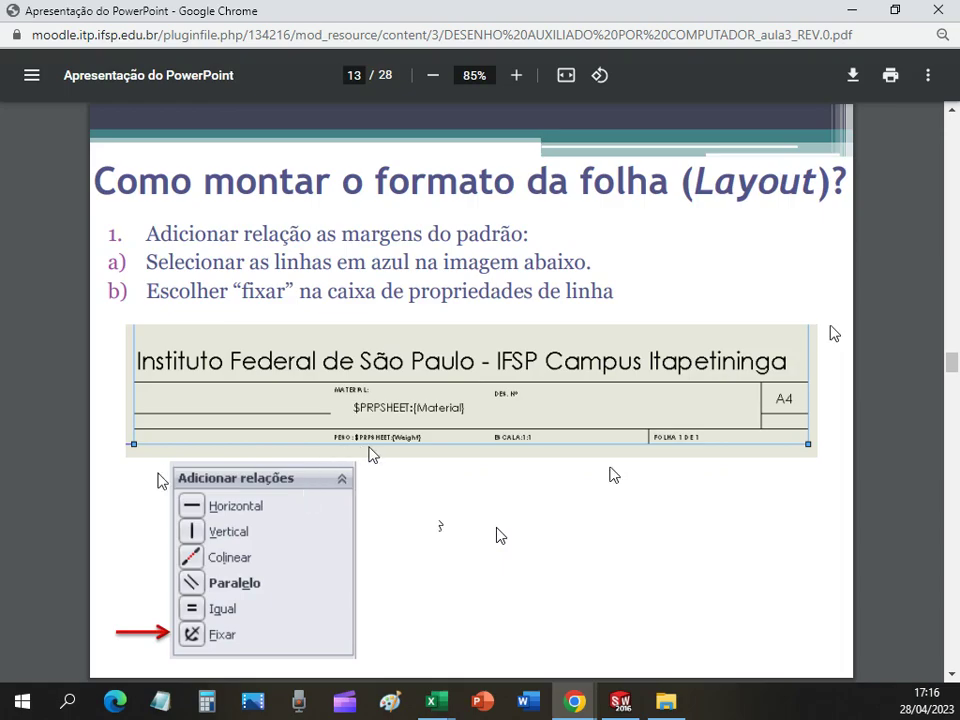
{"action": "left_click", "coordinate": [333, 450]}
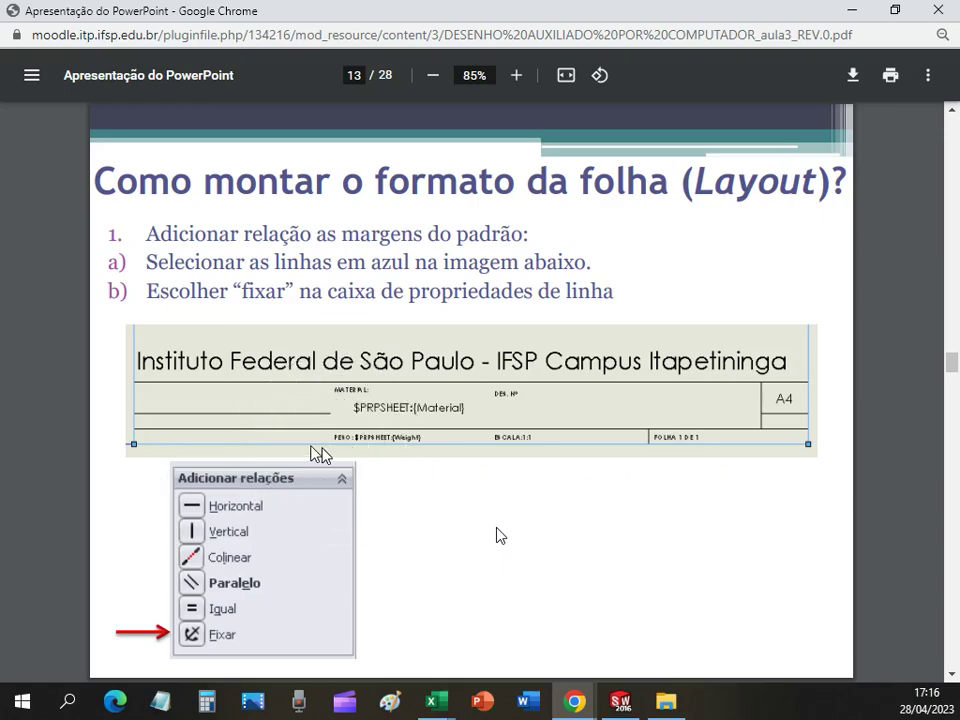
{"action": "left_click", "coordinate": [140, 405]}
{"action": "left_click", "coordinate": [808, 370]}
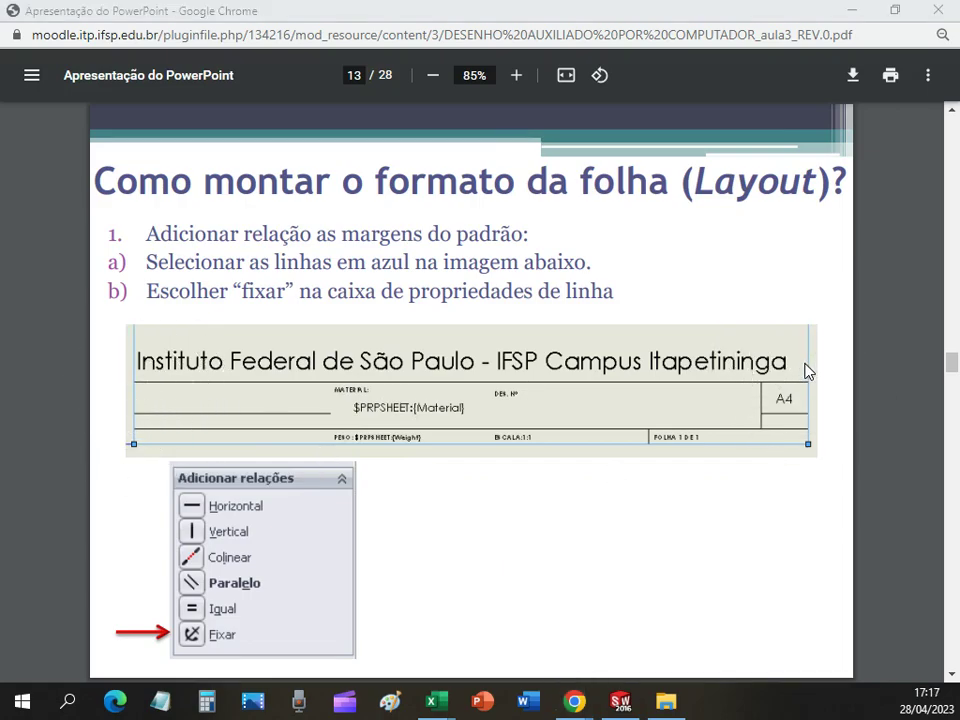
- Switch to SOLIDWORKS and try to select the right, bottom and left inner margin lines together
{"action": "key", "text": "alt+Tab"}
{"action": "left_click", "coordinate": [869, 302]}
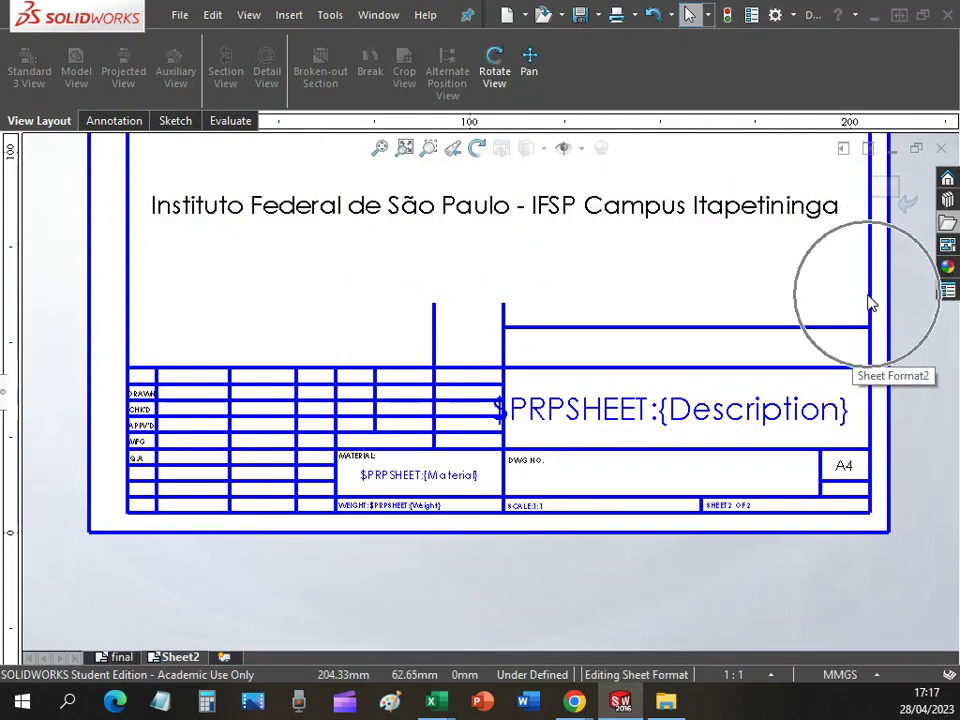
{"action": "left_click", "coordinate": [885, 300]}
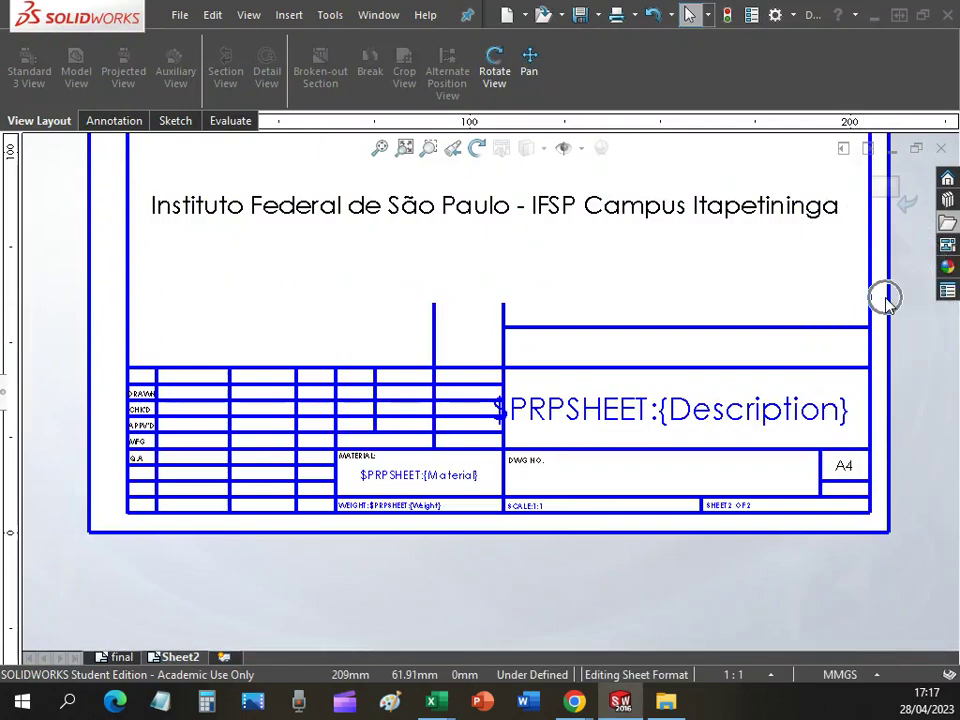
{"action": "left_click", "coordinate": [872, 297]}
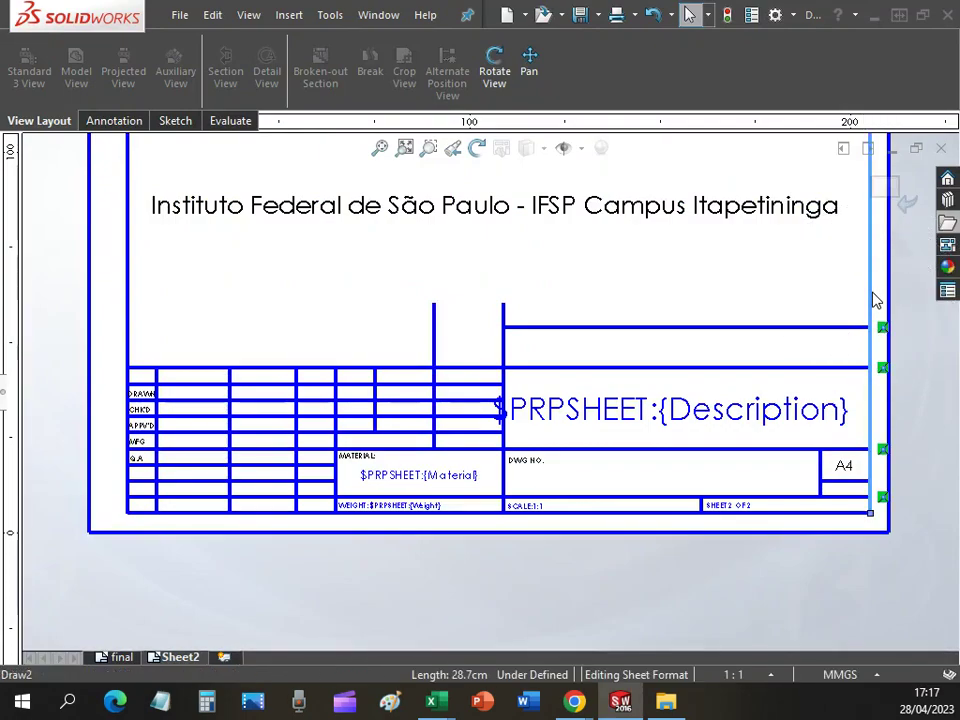
{"action": "left_click", "coordinate": [441, 515], "text": "ctrl"}
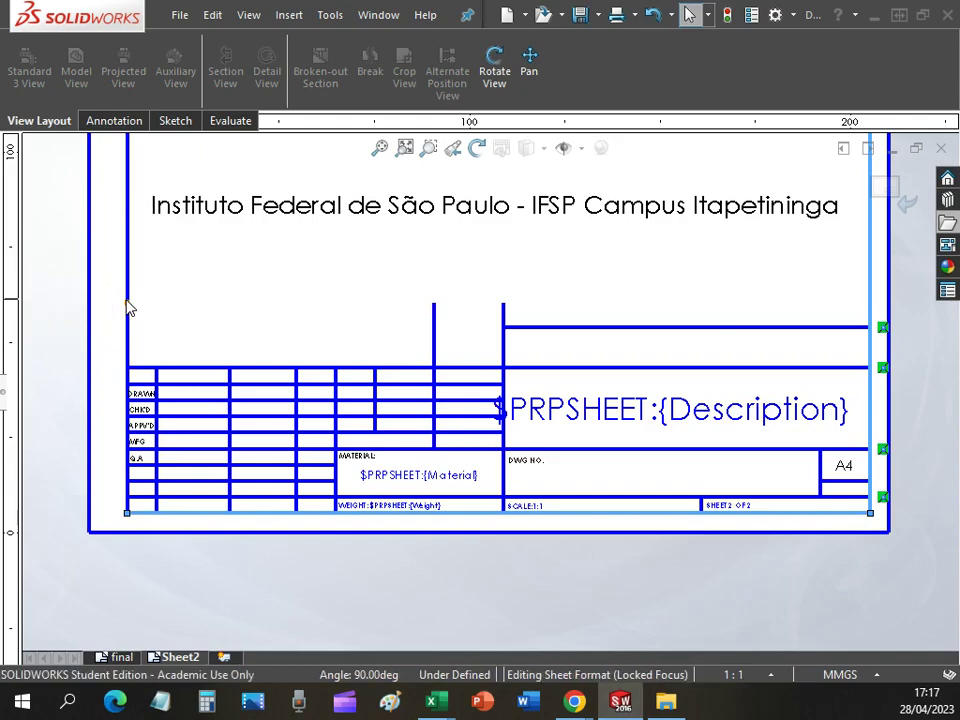
{"action": "left_click", "coordinate": [128, 354], "text": "ctrl"}
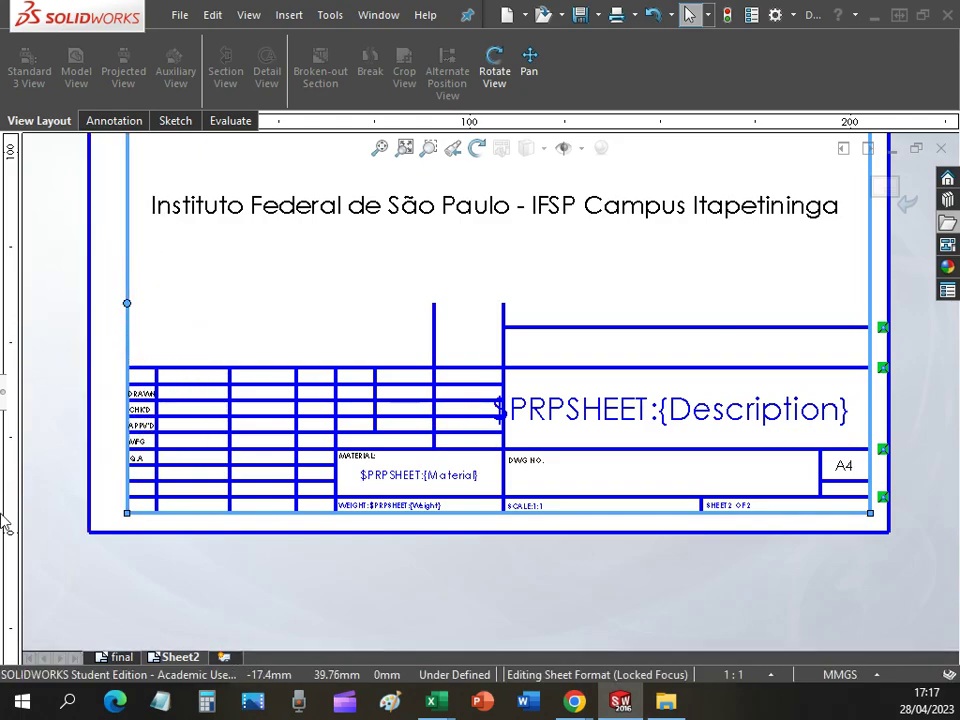
{"action": "left_click", "coordinate": [218, 582]}
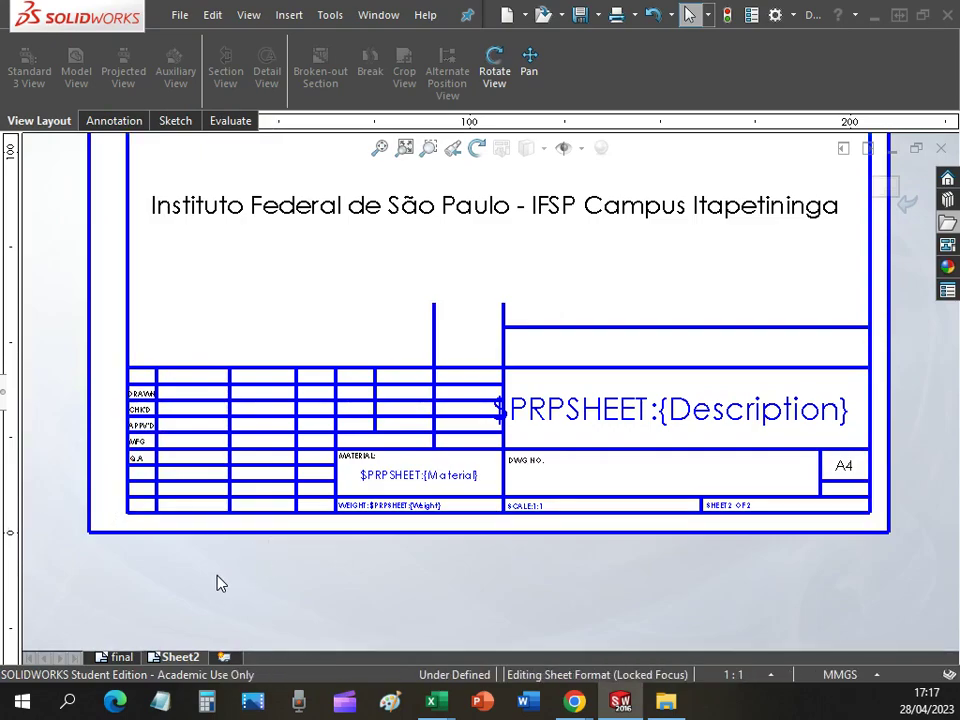
- Add a Fix relation to the bottom inner margin line of the sheet format
{"action": "left_click", "coordinate": [136, 513]}
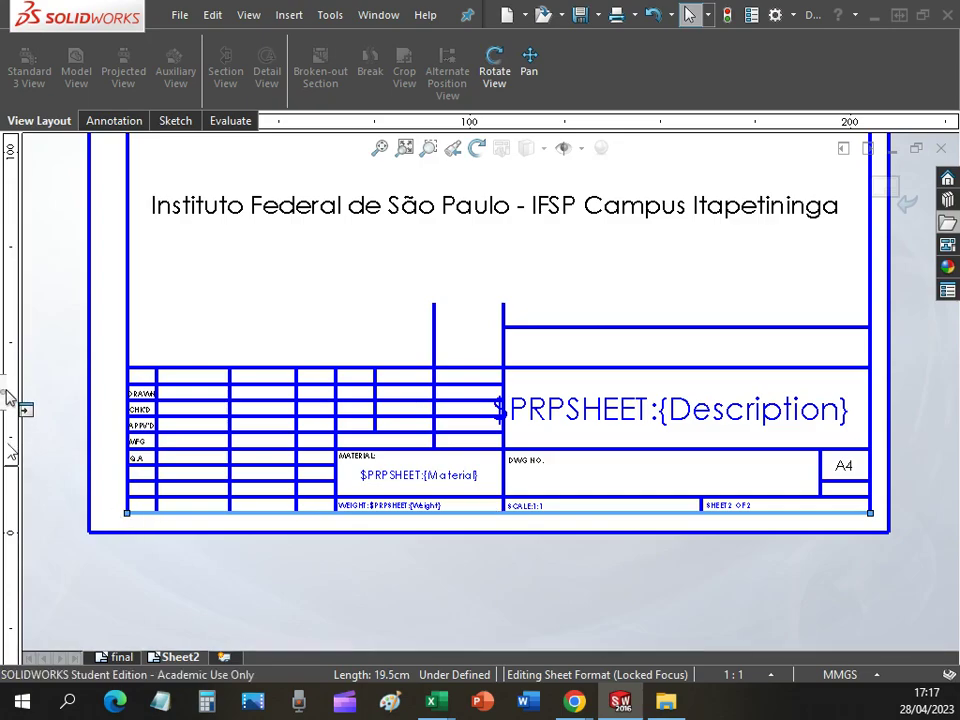
{"action": "left_click", "coordinate": [25, 410]}
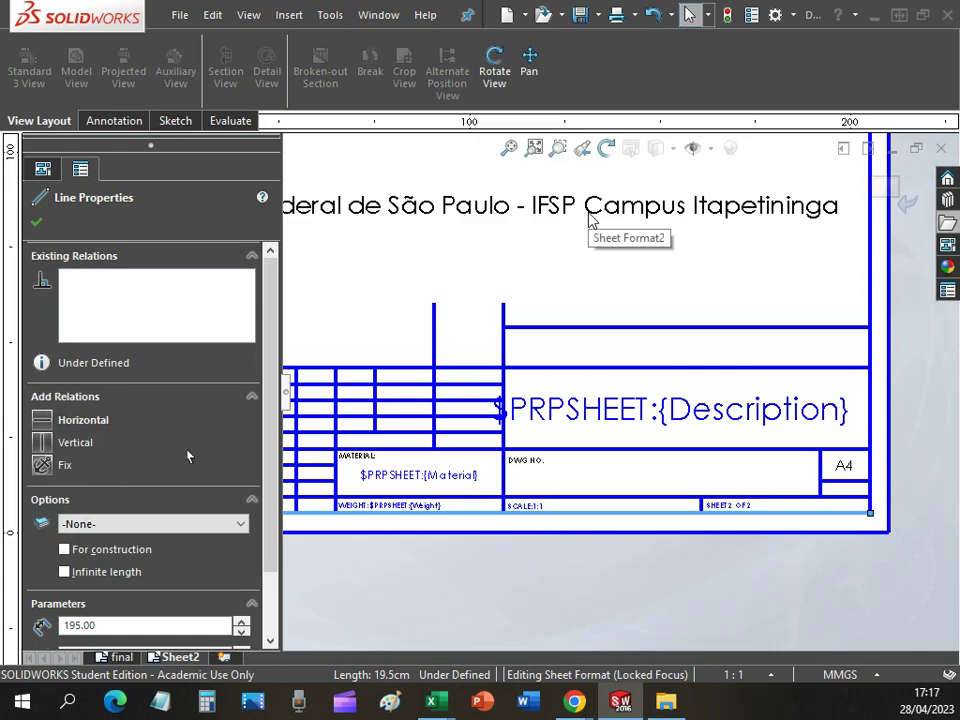
{"action": "left_click", "coordinate": [529, 60]}
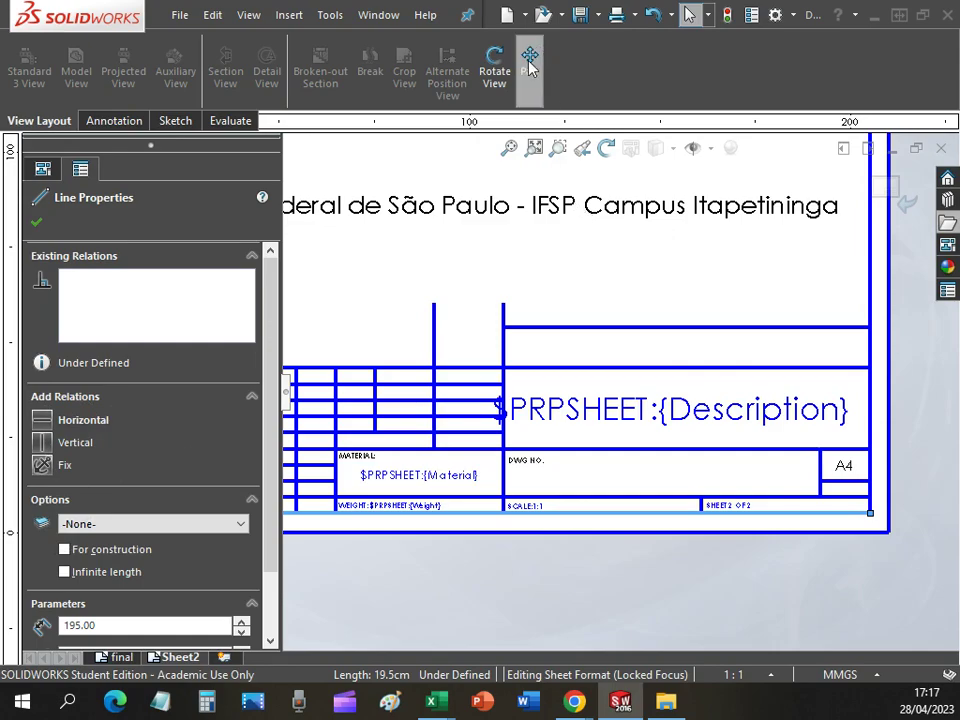
{"action": "mouse_move", "coordinate": [426, 246]}
{"action": "left_mouse_down"}
{"action": "mouse_move", "coordinate": [432, 272]}
{"action": "mouse_move", "coordinate": [464, 270]}
{"action": "left_mouse_up"}
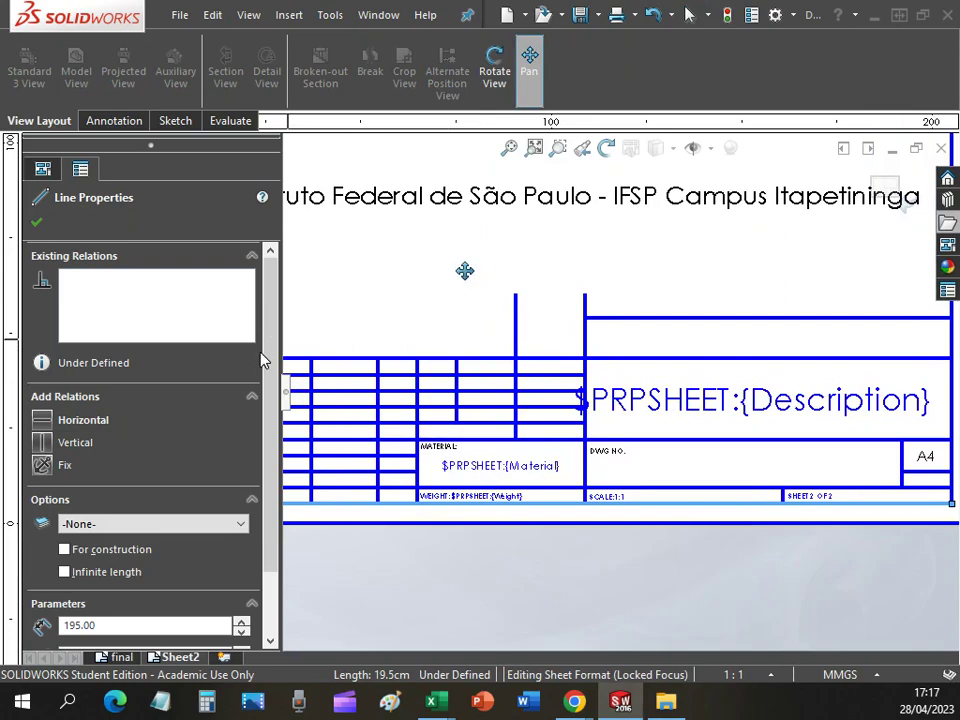
{"action": "key", "text": "Escape"}
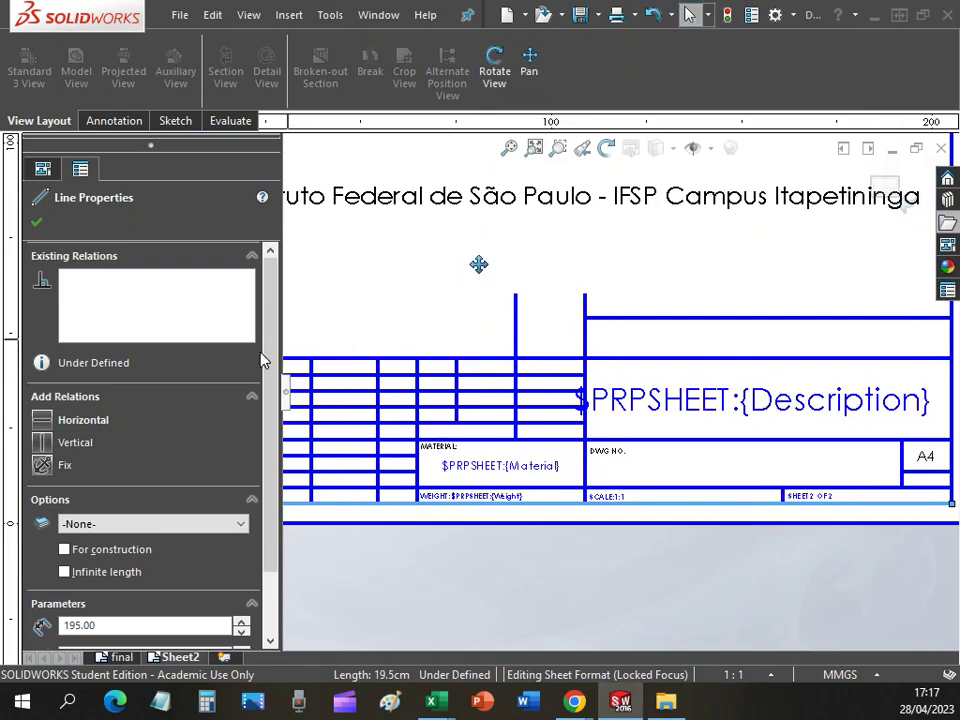
{"action": "left_click", "coordinate": [44, 465]}
{"action": "left_click", "coordinate": [424, 563]}
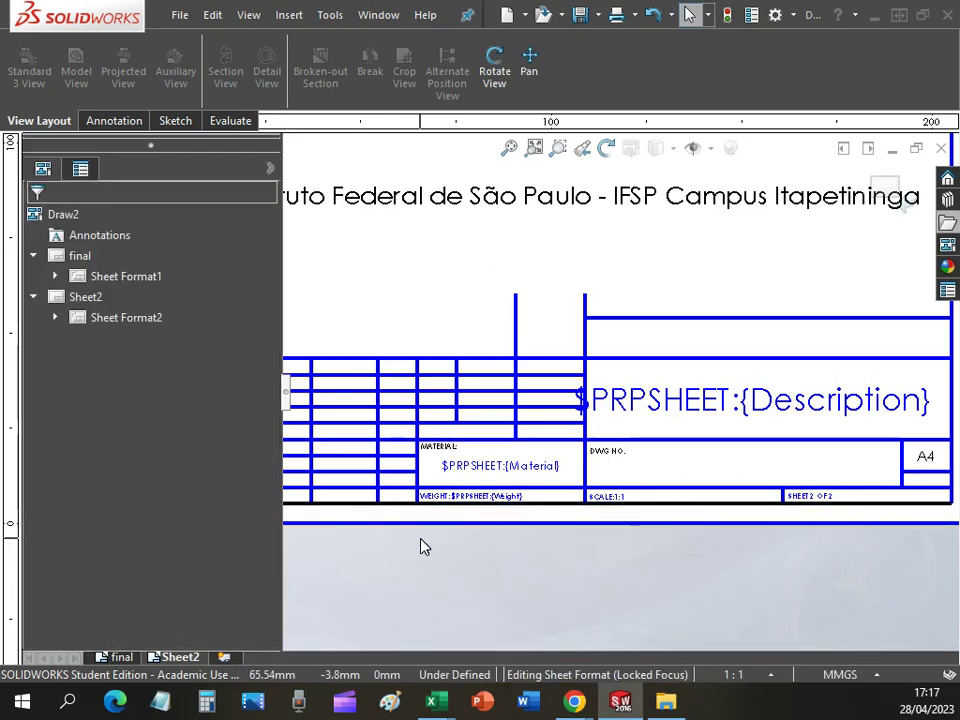
- Narrow the line properties area to expose the sheet's left inner margin line and add a Fix relation to it
{"action": "left_click", "coordinate": [345, 218]}
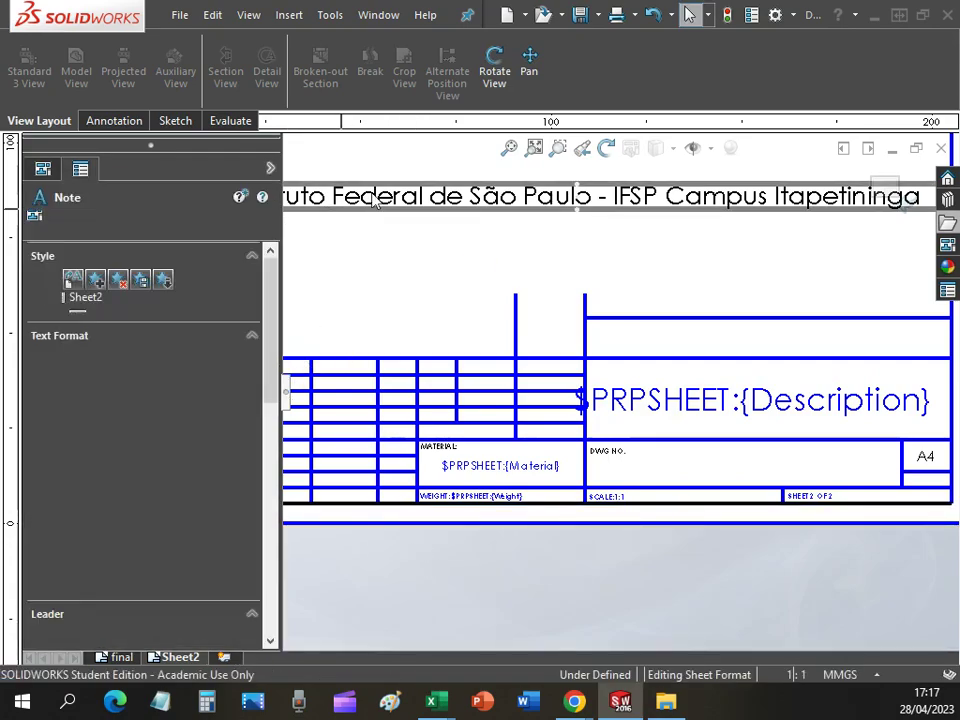
{"action": "left_click", "coordinate": [297, 300]}
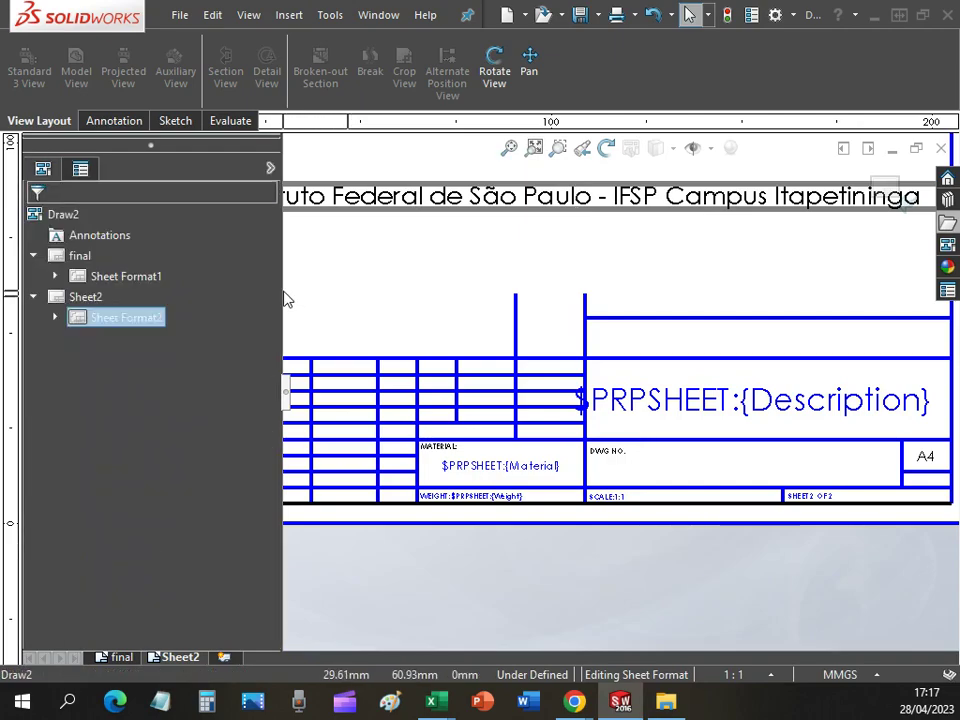
{"action": "mouse_move", "coordinate": [285, 291]}
{"action": "left_mouse_down"}
{"action": "mouse_move", "coordinate": [138, 291]}
{"action": "mouse_move", "coordinate": [152, 290]}
{"action": "left_mouse_up"}
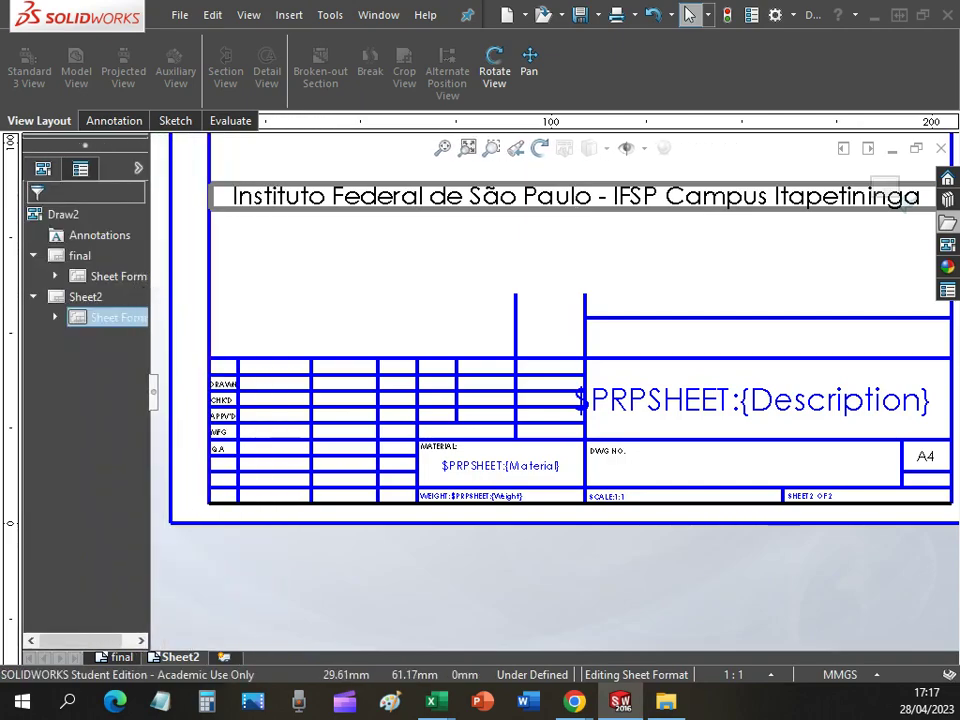
{"action": "left_click", "coordinate": [210, 333]}
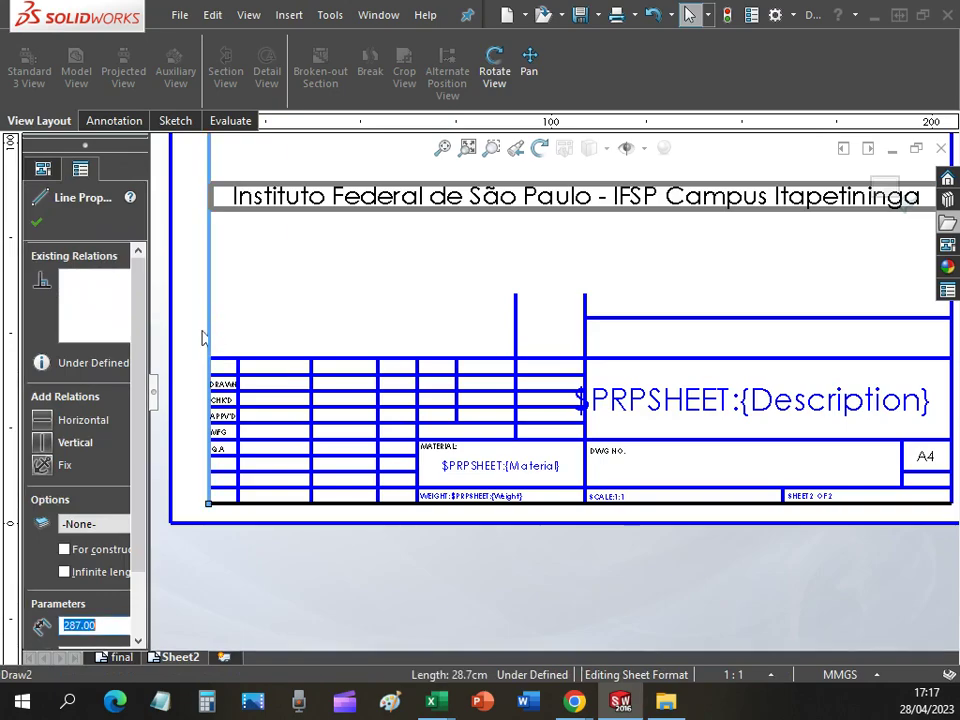
{"action": "left_click", "coordinate": [42, 464]}
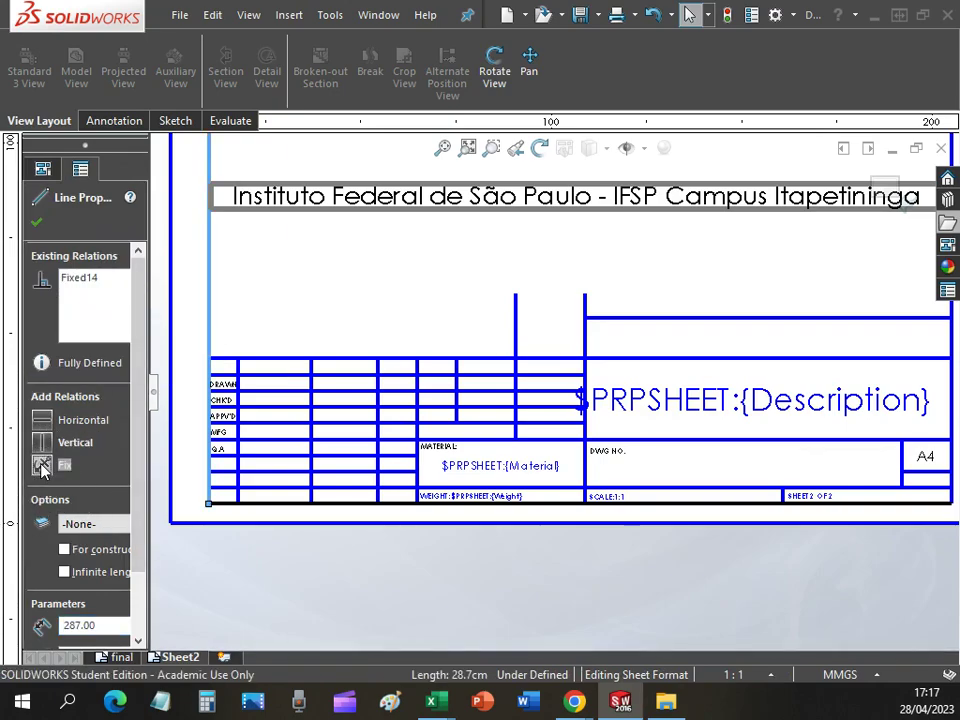
{"action": "left_click", "coordinate": [268, 314]}
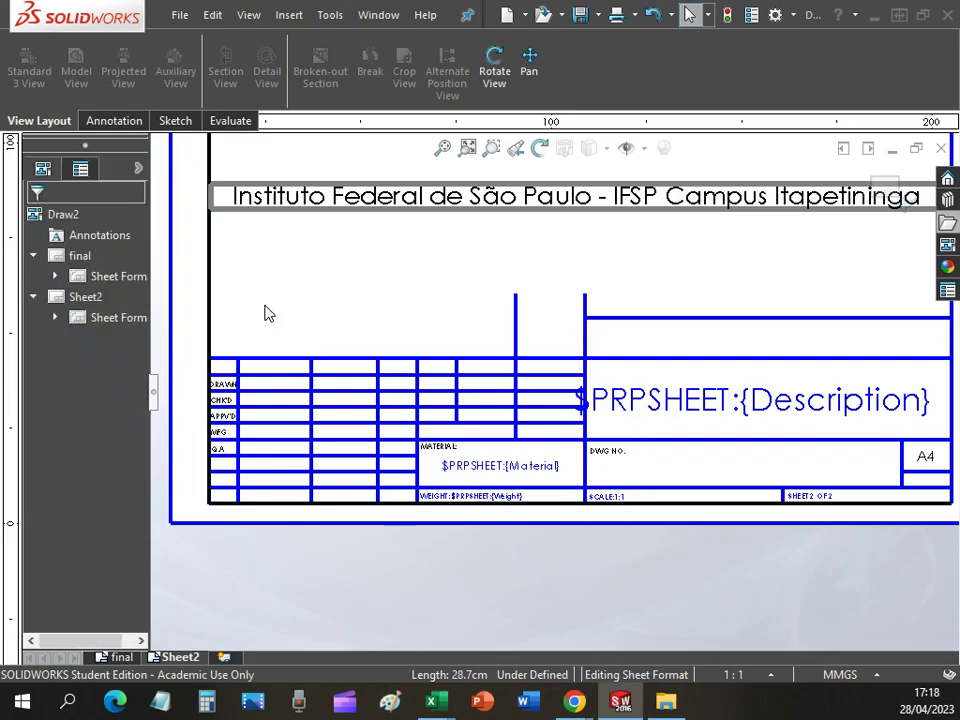
{"action": "left_click", "coordinate": [262, 313]}
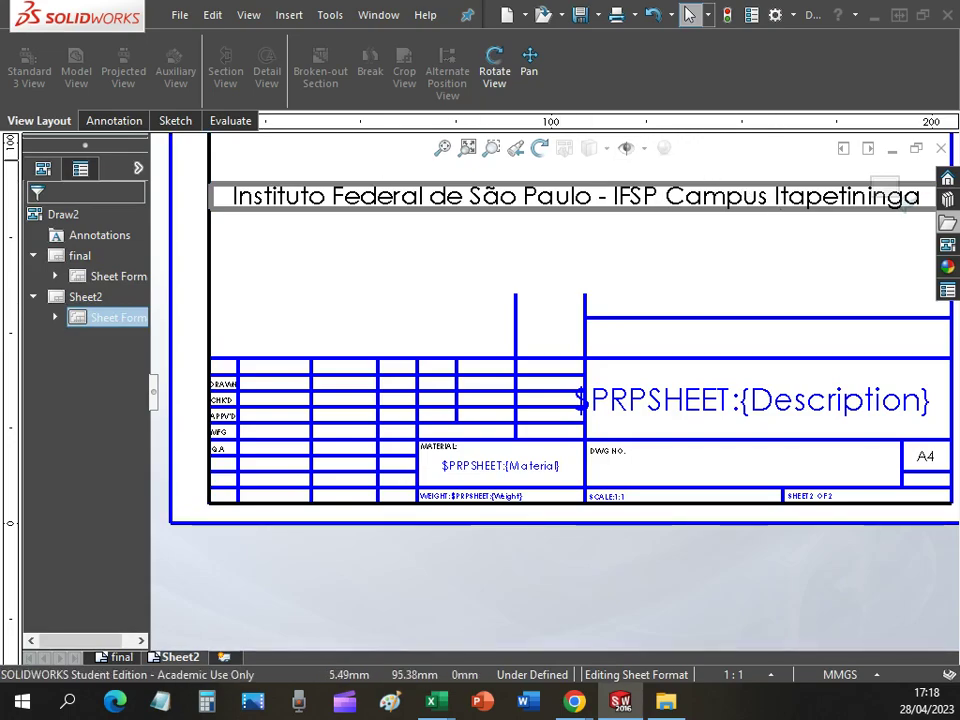
- Recheck page 13 of the lesson PDF in Chrome, then fix the right inner margin line in SOLIDWORKS
{"action": "key", "text": "alt+Tab"}
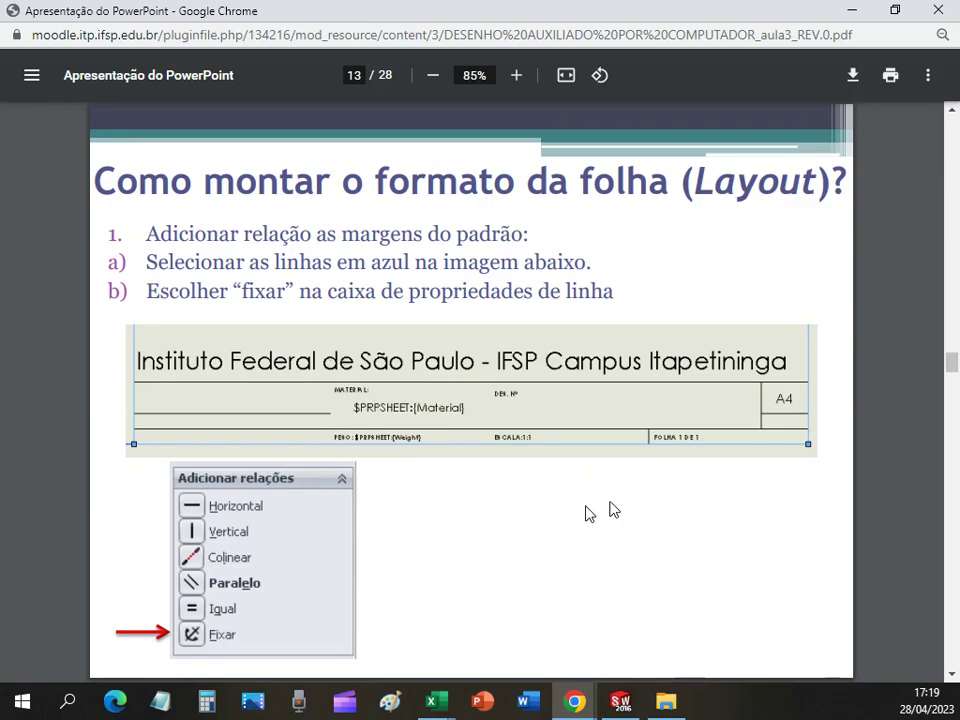
{"action": "key", "text": "alt+Tab"}
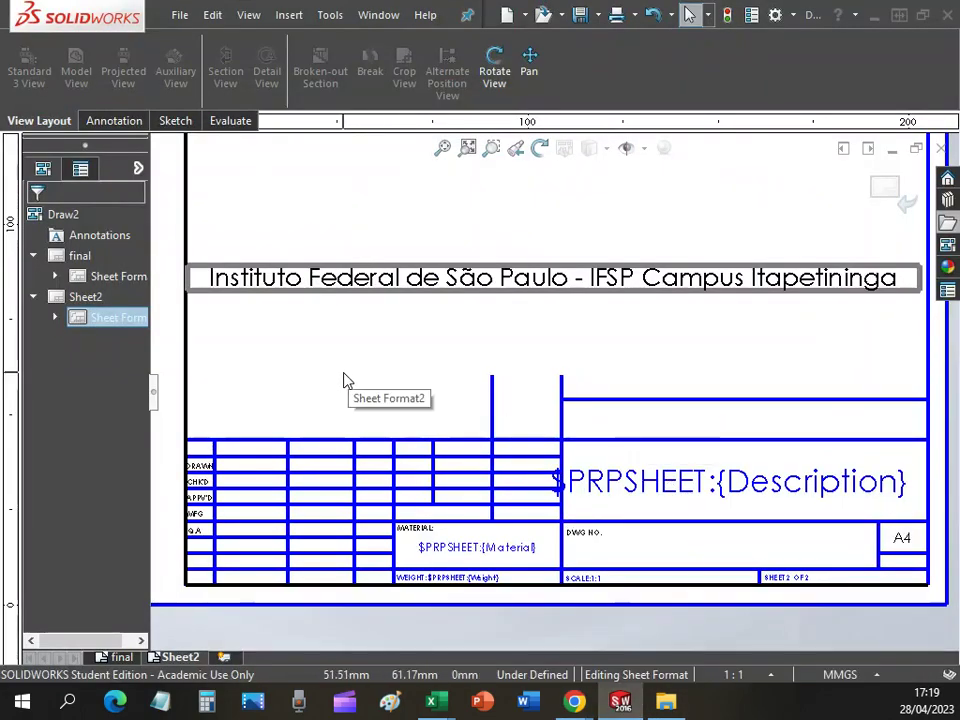
{"action": "left_click", "coordinate": [930, 366]}
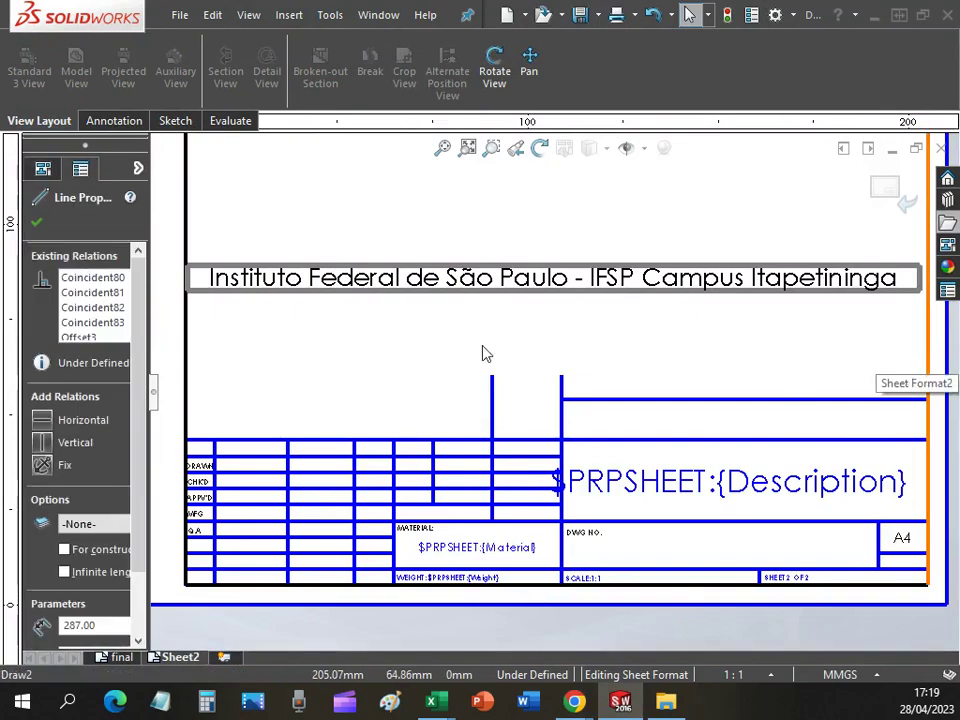
{"action": "left_click", "coordinate": [80, 462]}
{"action": "left_click", "coordinate": [418, 366]}
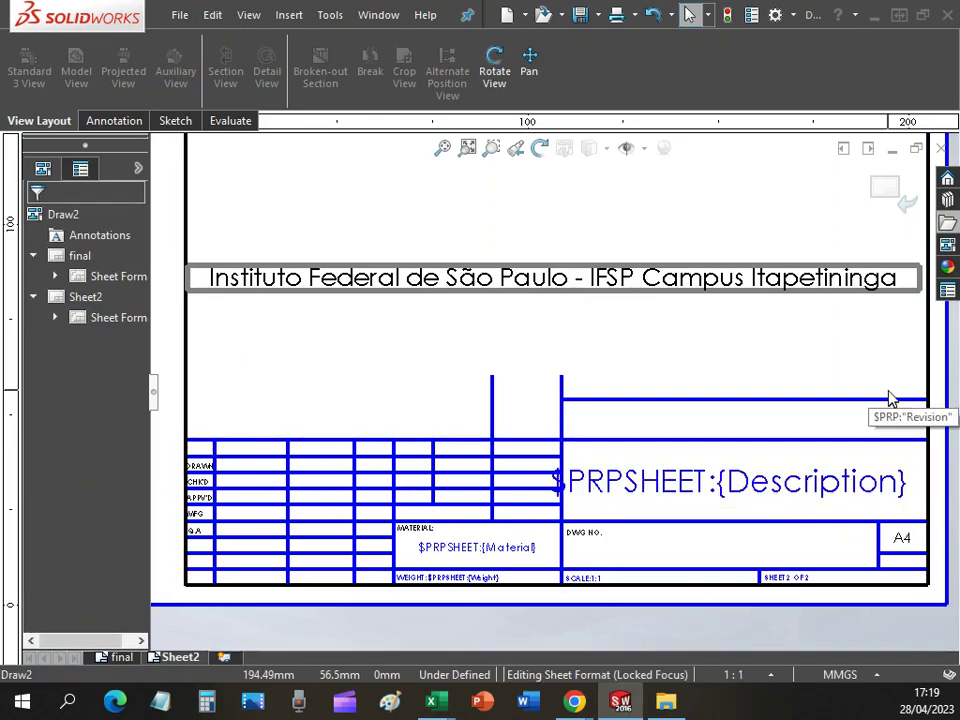
- Go to page 14 of the lesson PDF in Chrome and read which title block texts need replacing and with what labels
{"action": "mouse_move", "coordinate": [585, 690]}
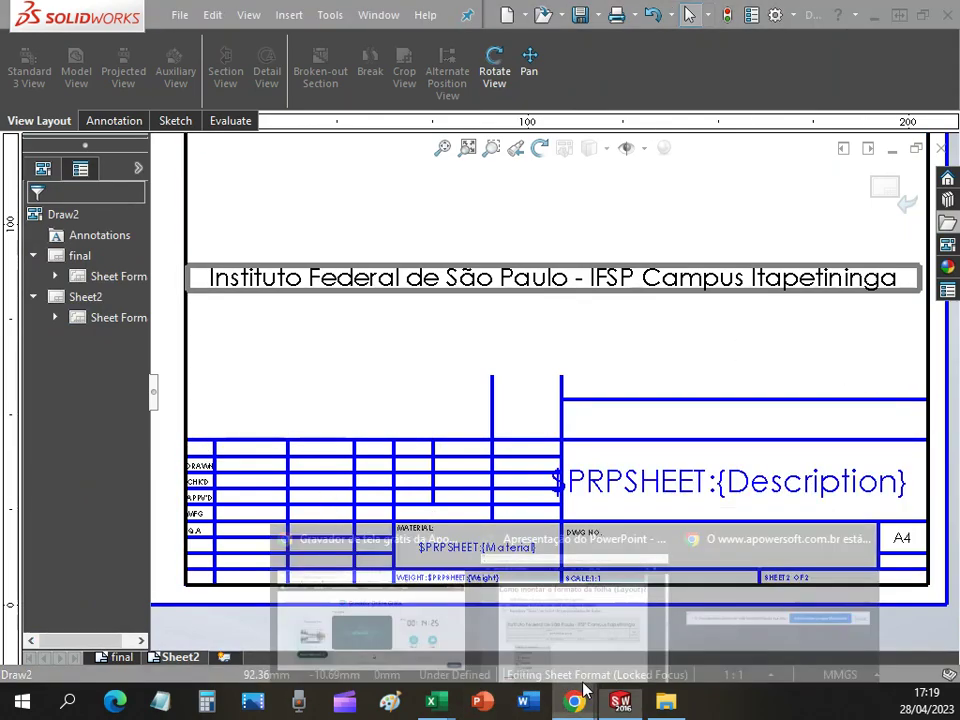
{"action": "left_click", "coordinate": [589, 628]}
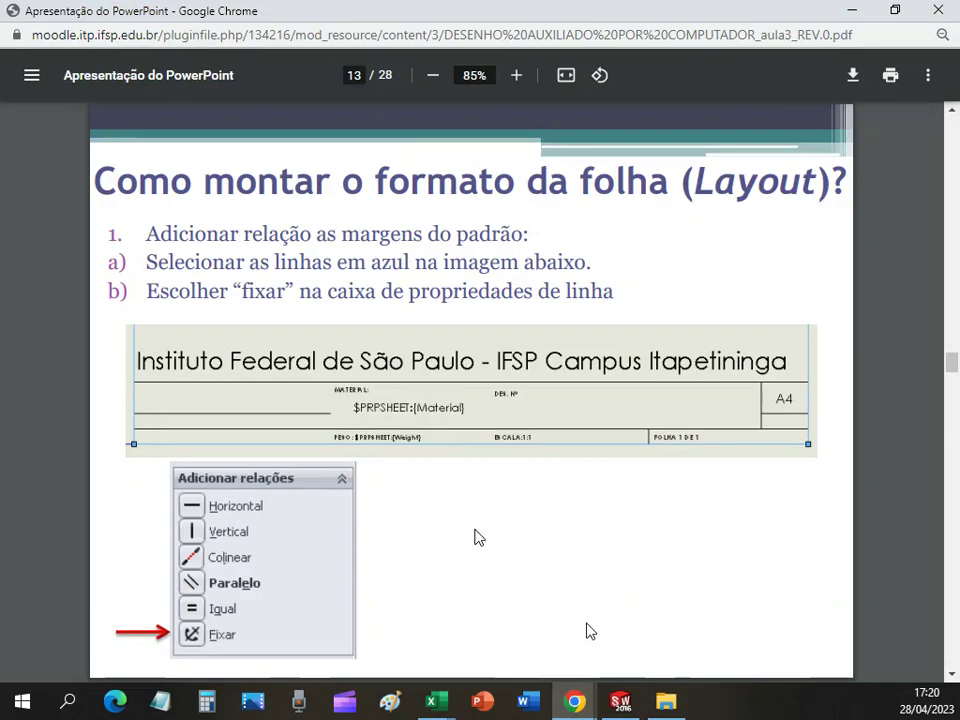
{"action": "key", "text": "Right"}
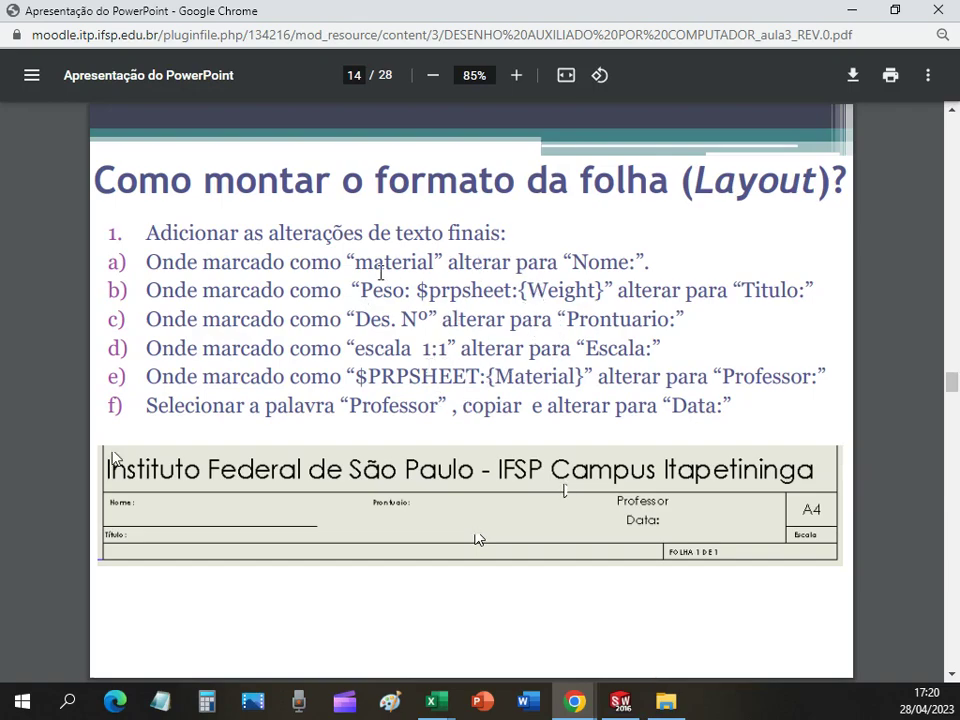
{"action": "left_click_drag", "start_coordinate": [346, 262], "coordinate": [433, 263]}
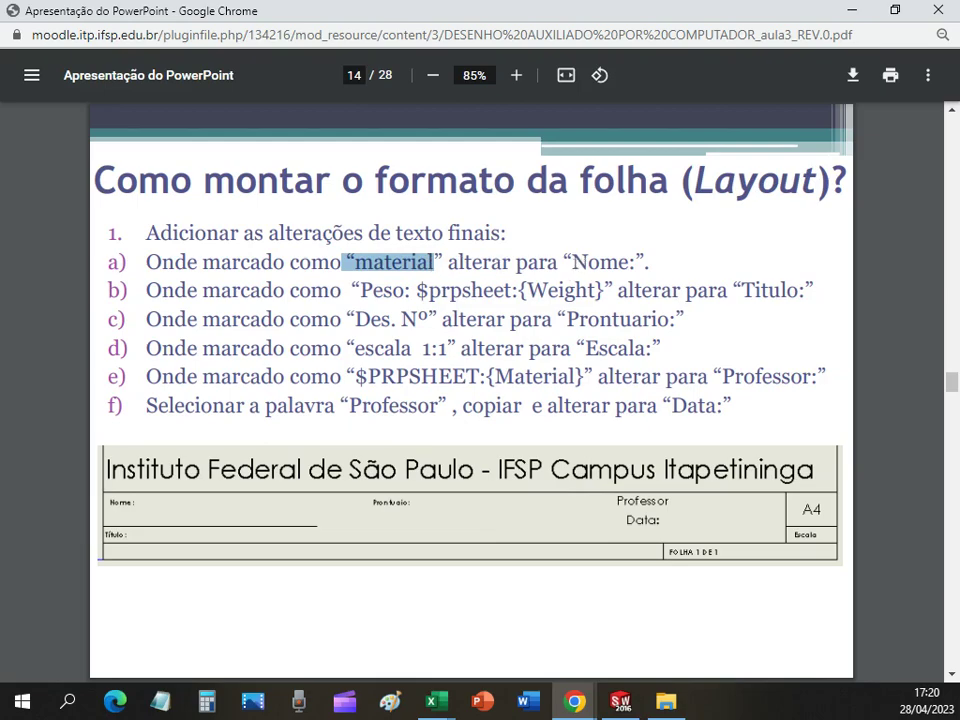
{"action": "left_click_drag", "start_coordinate": [572, 262], "coordinate": [641, 261]}
{"action": "left_click_drag", "start_coordinate": [361, 291], "coordinate": [453, 290]}
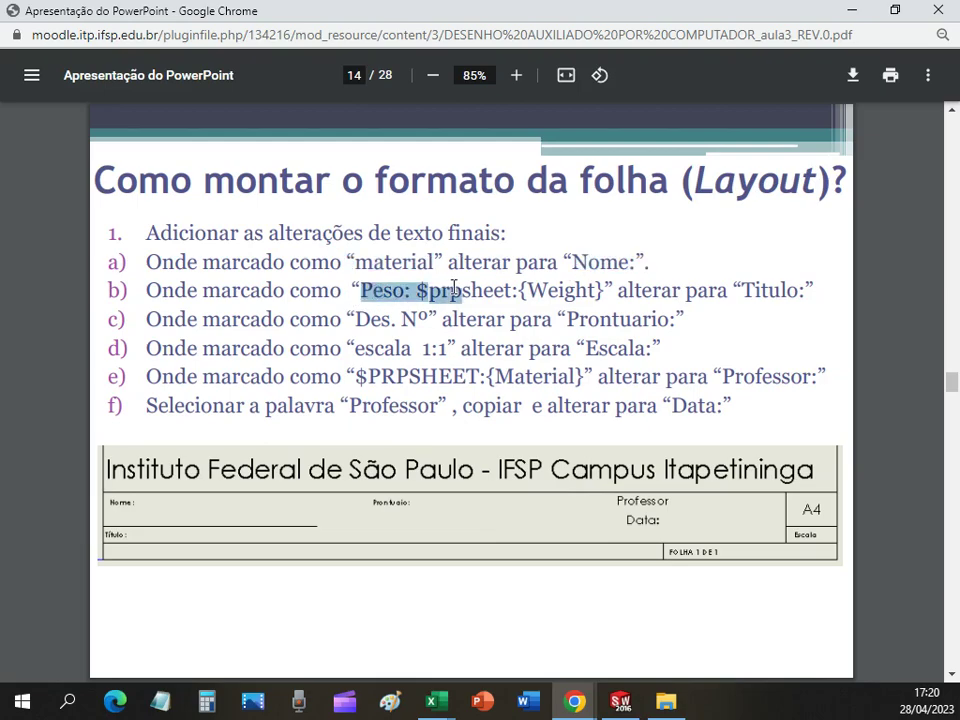
{"action": "left_click", "coordinate": [636, 283]}
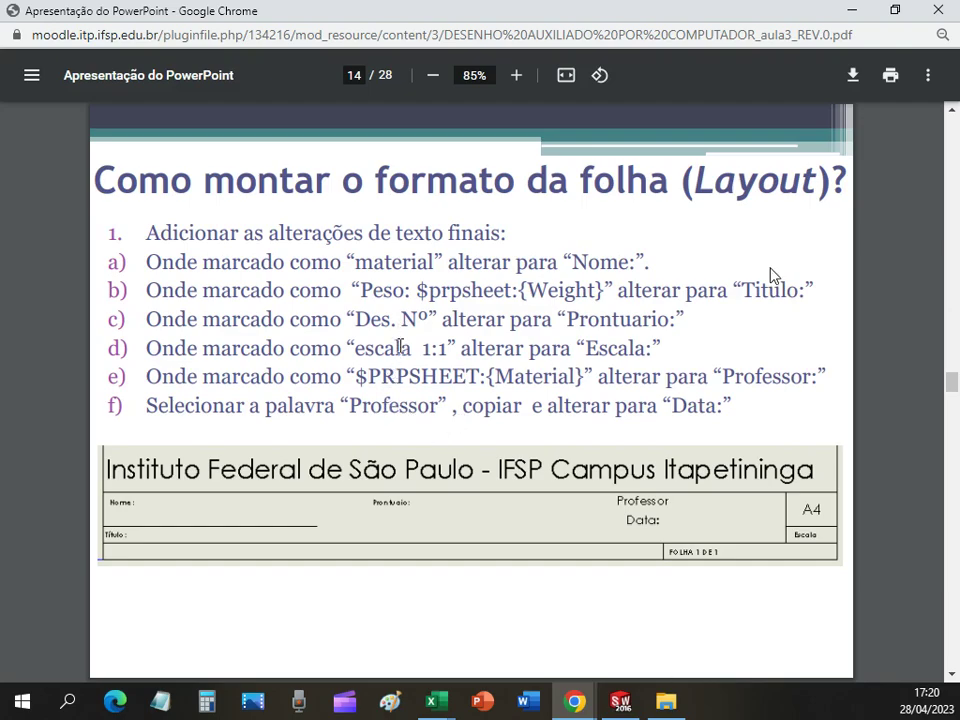
- In SOLIDWORKS, duplicate the $PRPSHEET:{Description} note and place the copy between the institution name and the title block
{"action": "key", "text": "alt+Tab"}
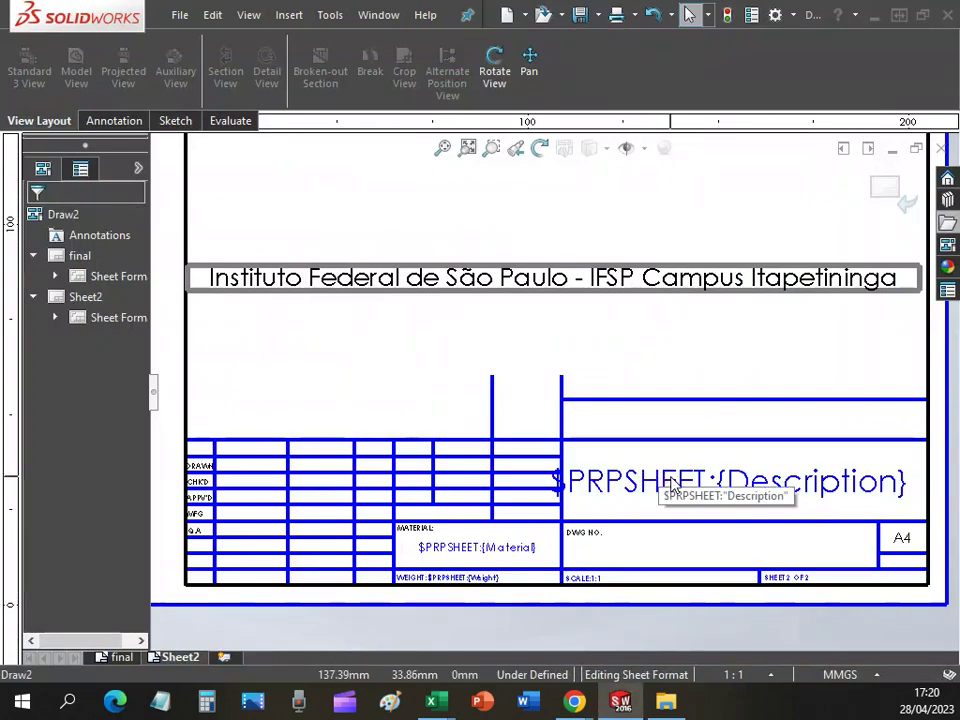
{"action": "left_click", "coordinate": [652, 484]}
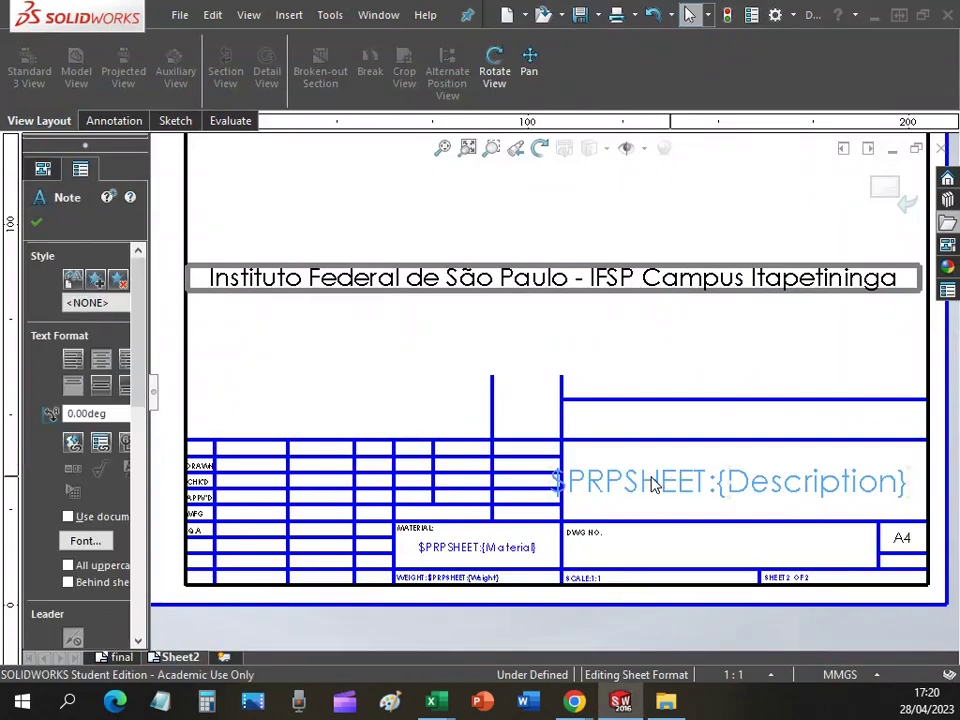
{"action": "left_click", "coordinate": [321, 381]}
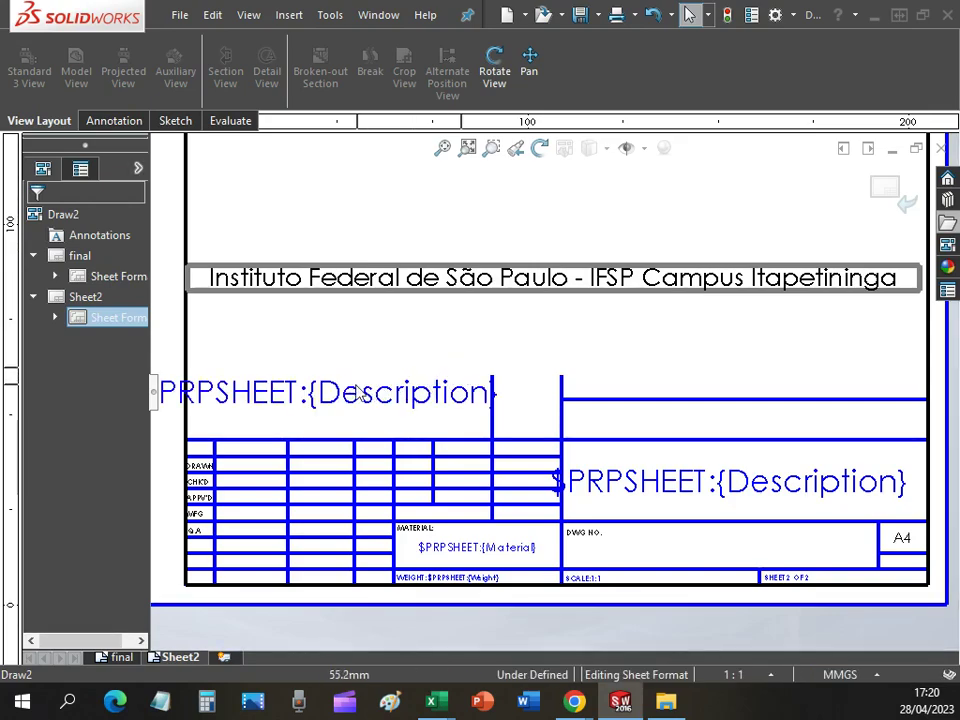
{"action": "left_click_drag", "start_coordinate": [389, 377], "coordinate": [458, 349]}
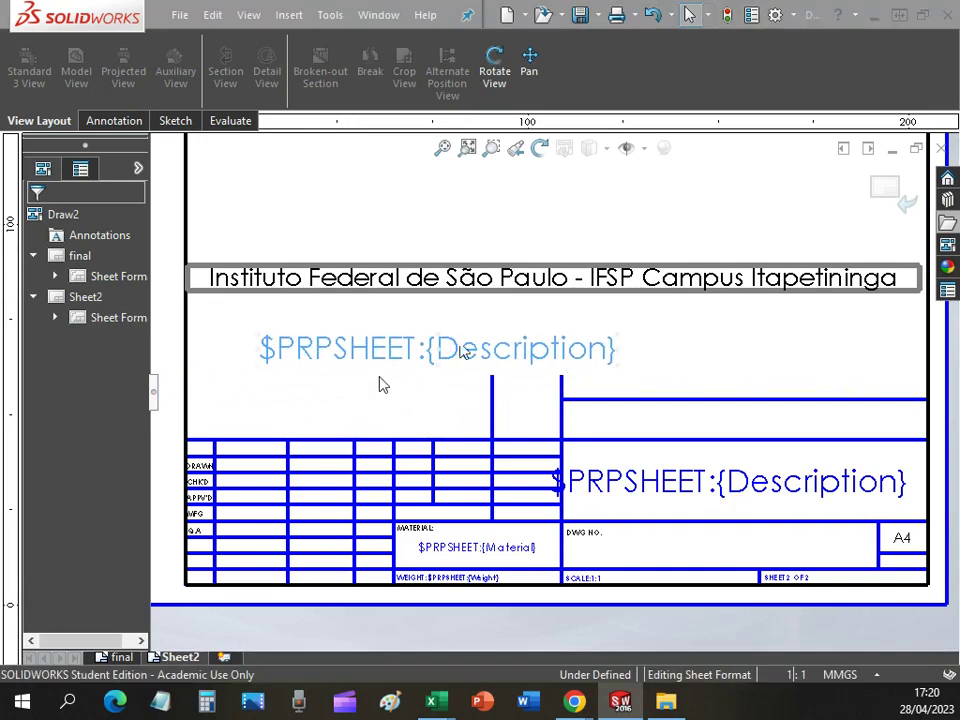
{"action": "left_click", "coordinate": [441, 406]}
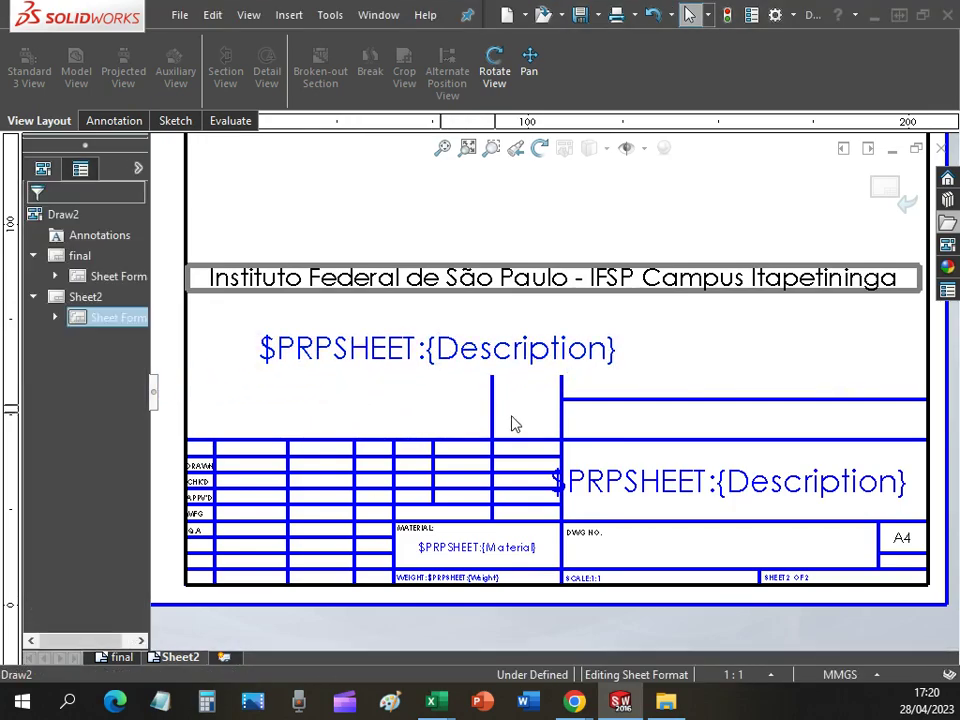
{"action": "left_click", "coordinate": [449, 560]}
{"action": "right_click", "coordinate": [450, 558]}
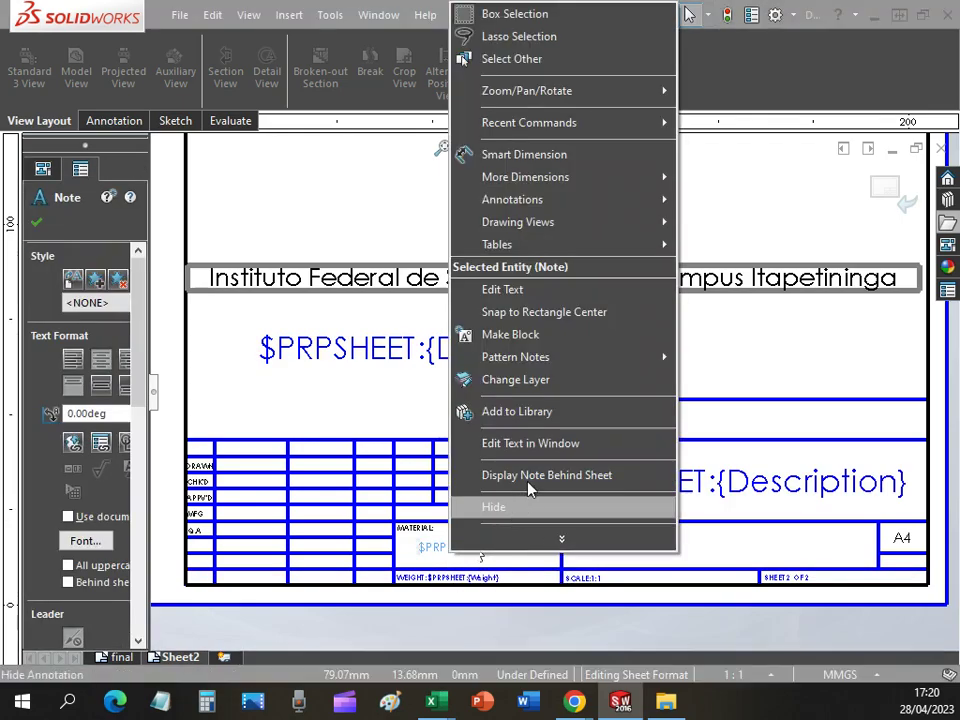
{"action": "left_click", "coordinate": [491, 542]}
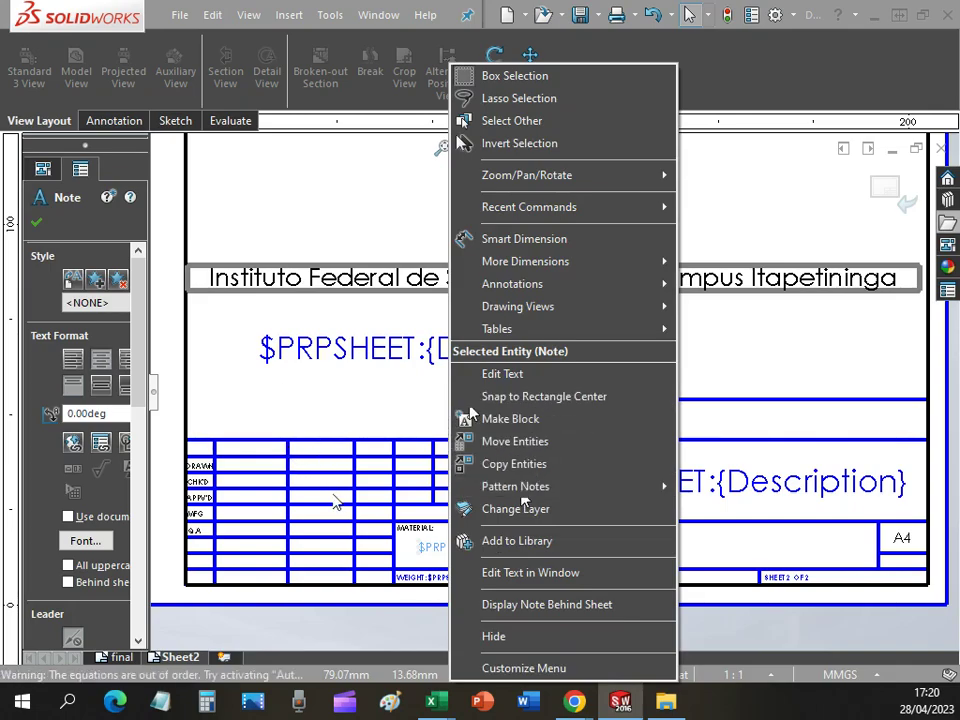
{"action": "left_click", "coordinate": [270, 383]}
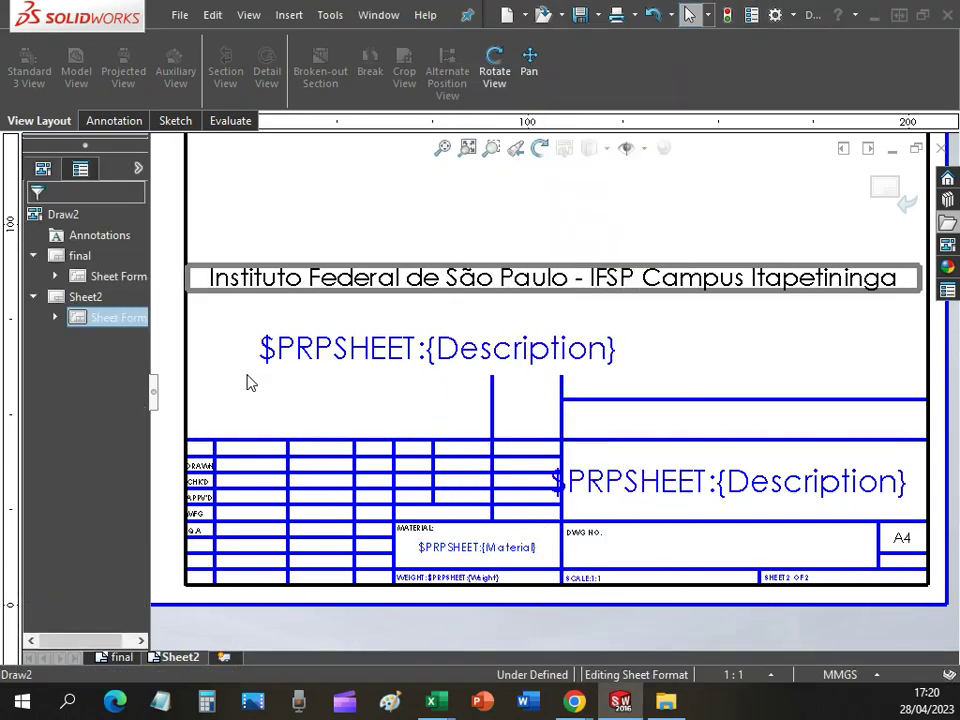
{"action": "left_click", "coordinate": [400, 355]}
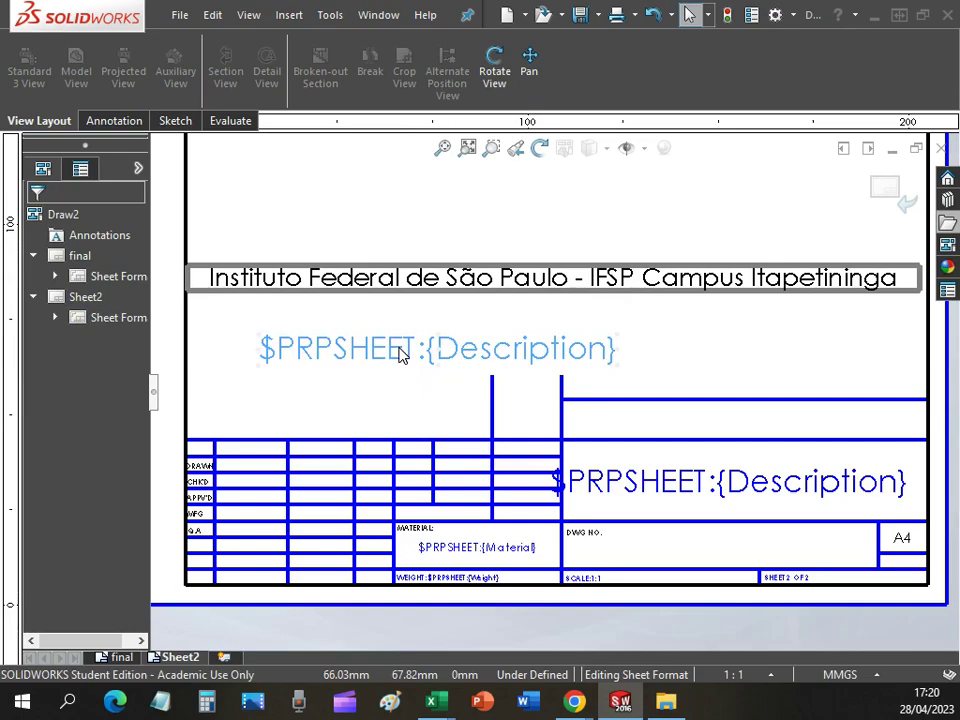
{"action": "left_click", "coordinate": [298, 410]}
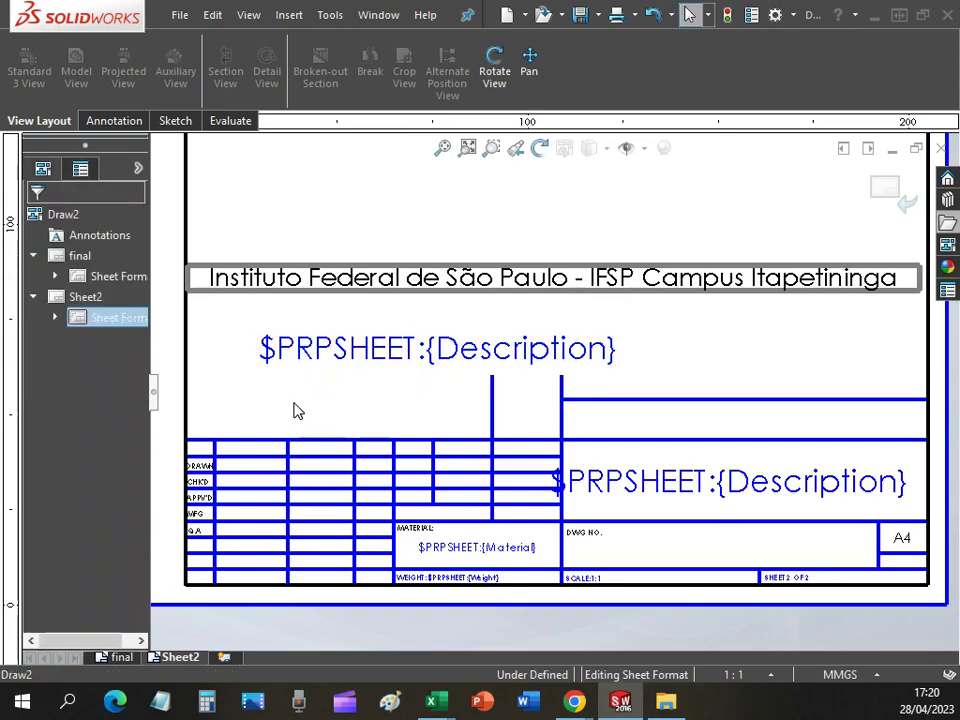
- Move the copied $PRPSHEET:{Description} note up and across so it sits just beneath the institution name
{"action": "left_click", "coordinate": [403, 351]}
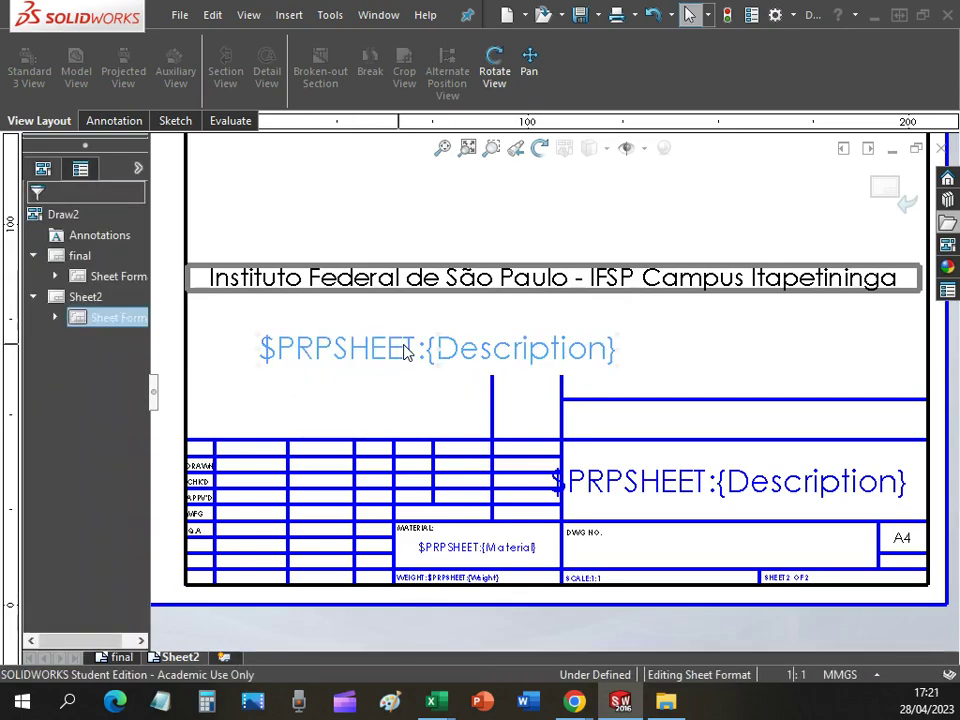
{"action": "double_click", "coordinate": [323, 368]}
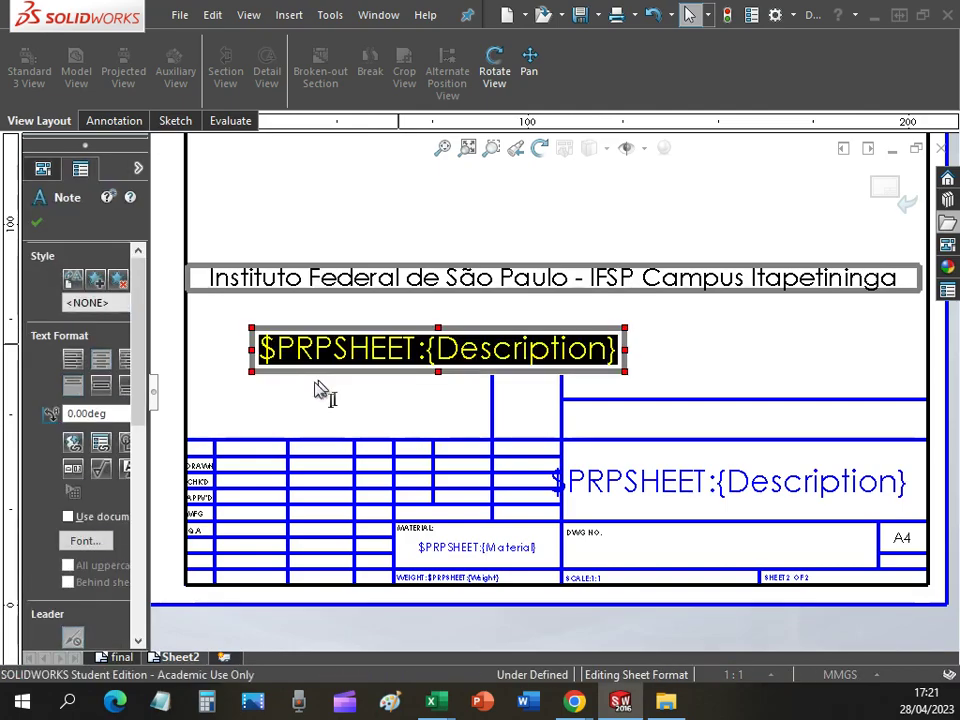
{"action": "left_click", "coordinate": [285, 411]}
{"action": "left_click_drag", "start_coordinate": [308, 362], "coordinate": [366, 345]}
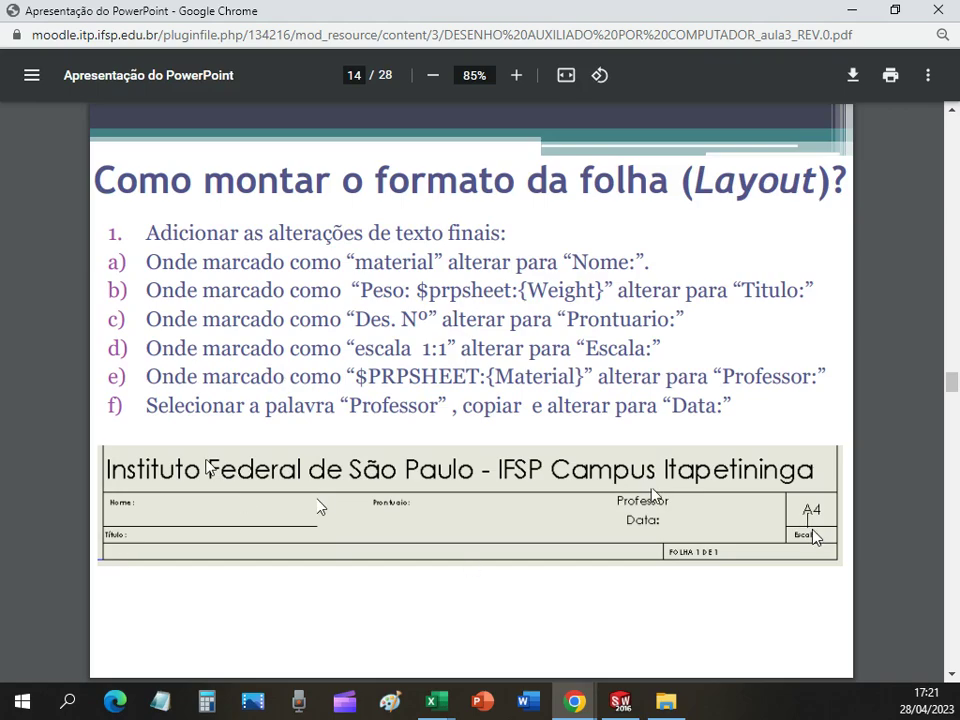
- Read page 15 of the lesson PDF in Chrome, then in SOLIDWORKS dimension from the lower margin line to the title block's uppermost horizontal line
{"action": "key", "text": "Right"}
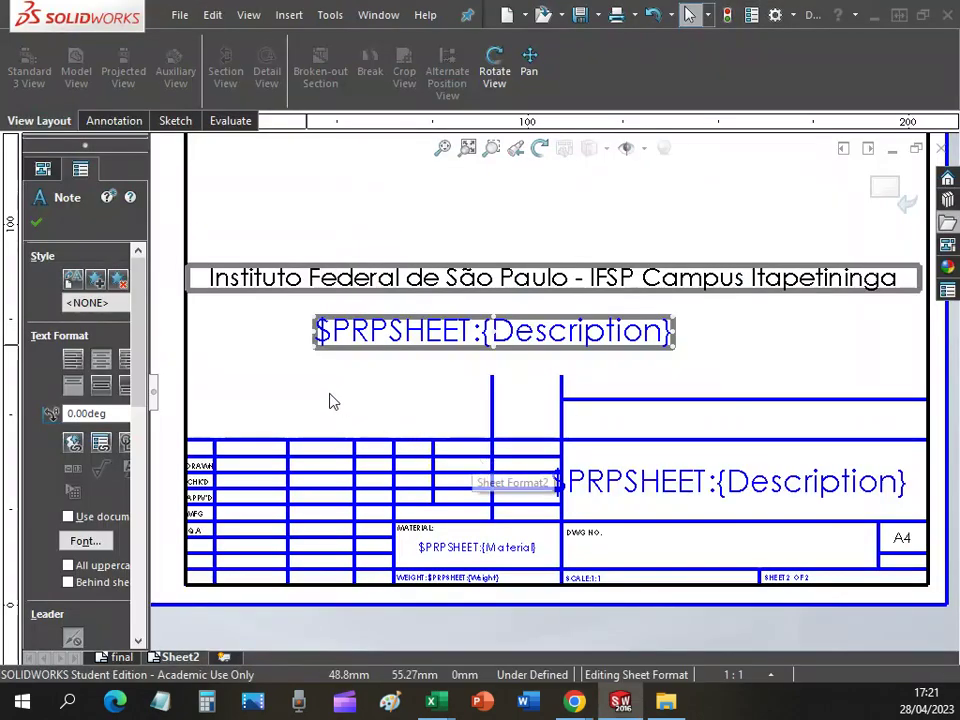
{"action": "left_click", "coordinate": [124, 121]}
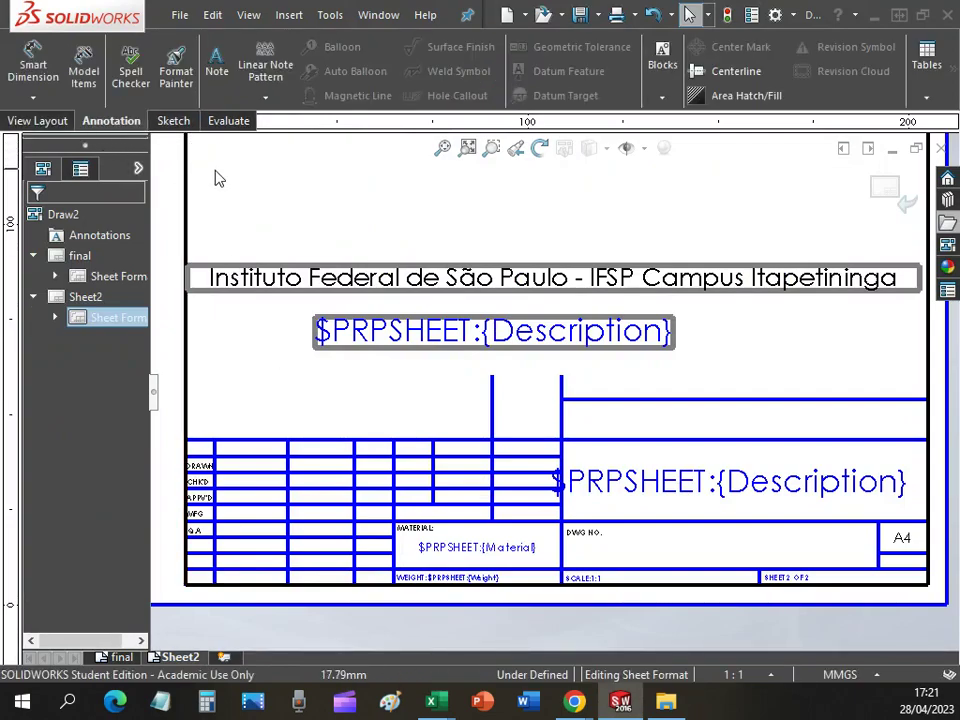
{"action": "left_click", "coordinate": [360, 204]}
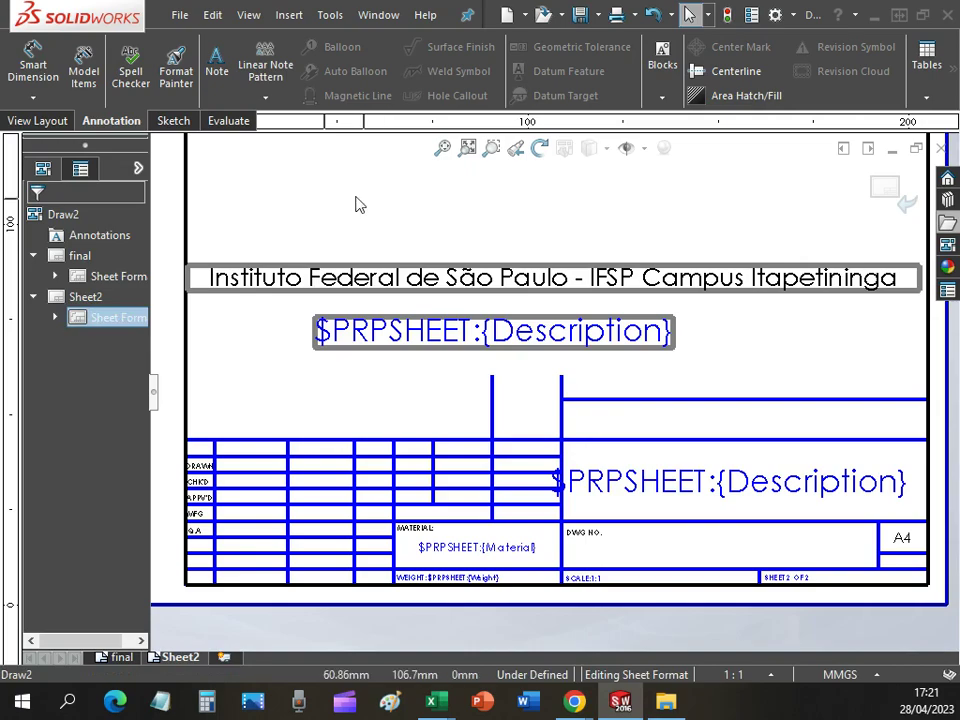
{"action": "left_click", "coordinate": [173, 121]}
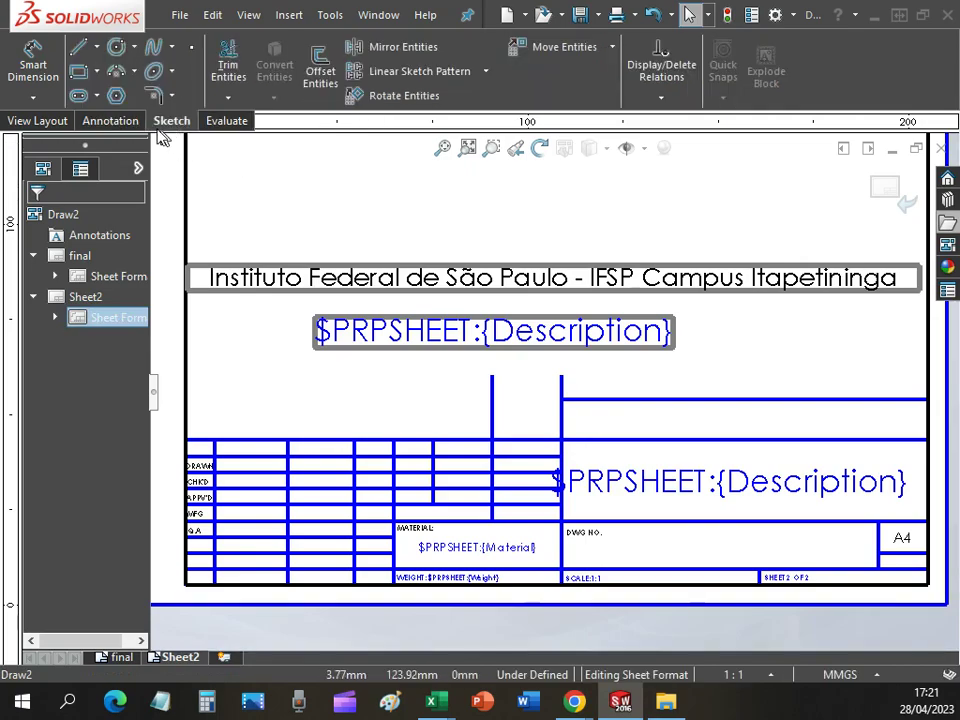
{"action": "left_click", "coordinate": [40, 85]}
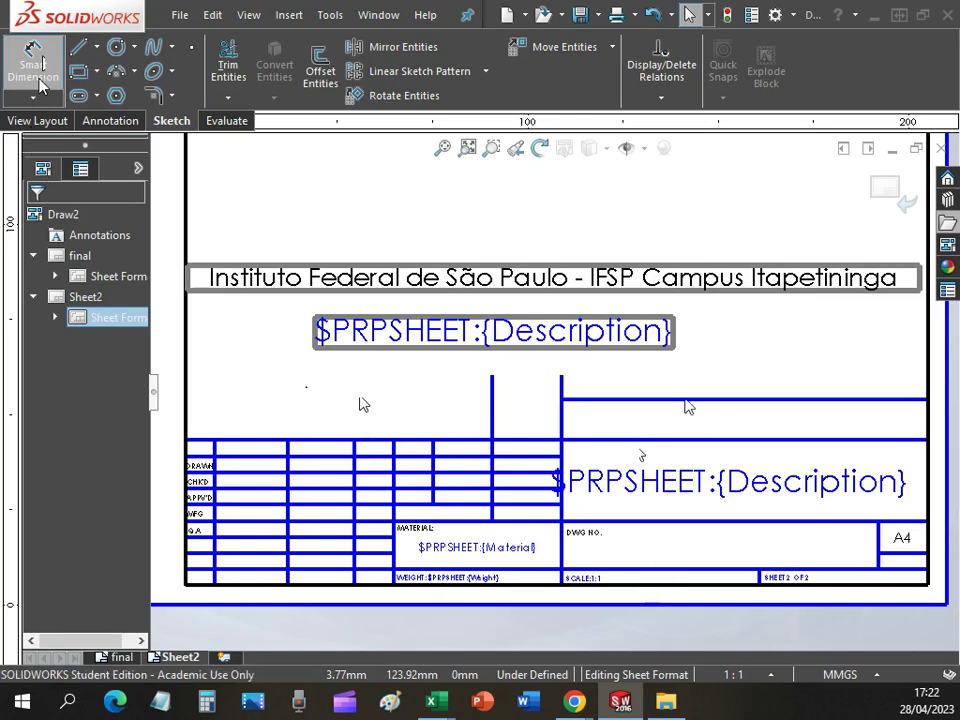
{"action": "left_click", "coordinate": [44, 64]}
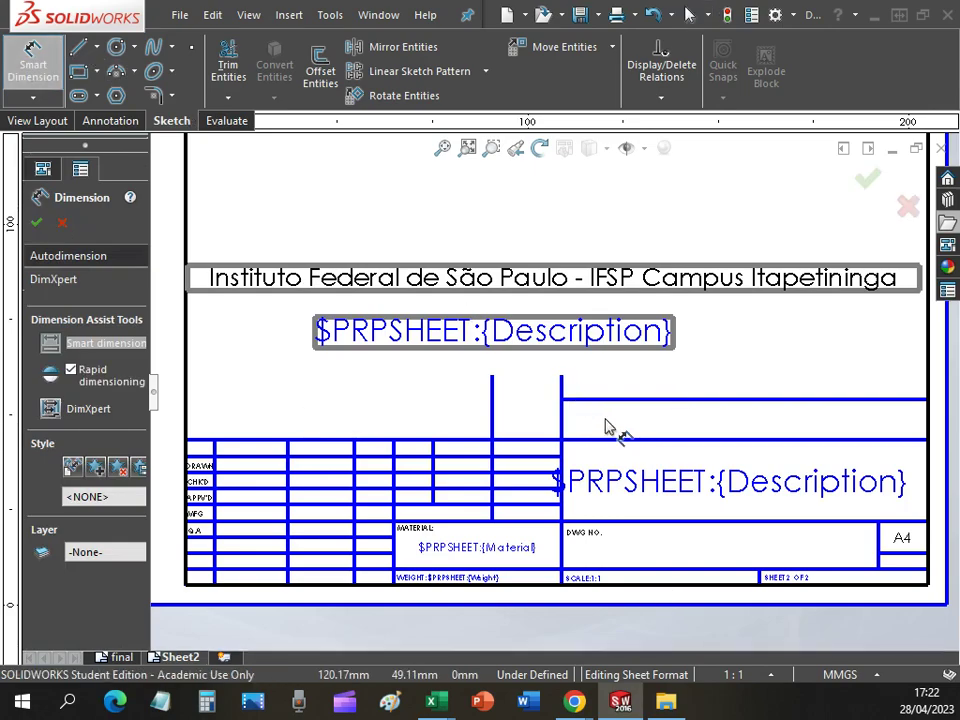
{"action": "left_click", "coordinate": [679, 587]}
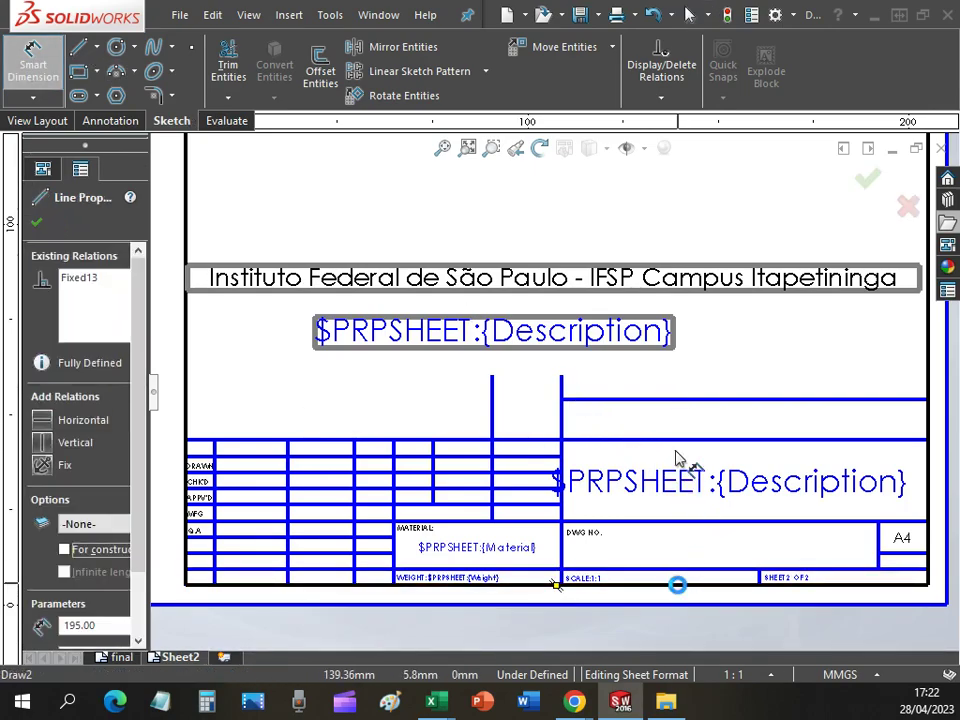
{"action": "left_click", "coordinate": [575, 412]}
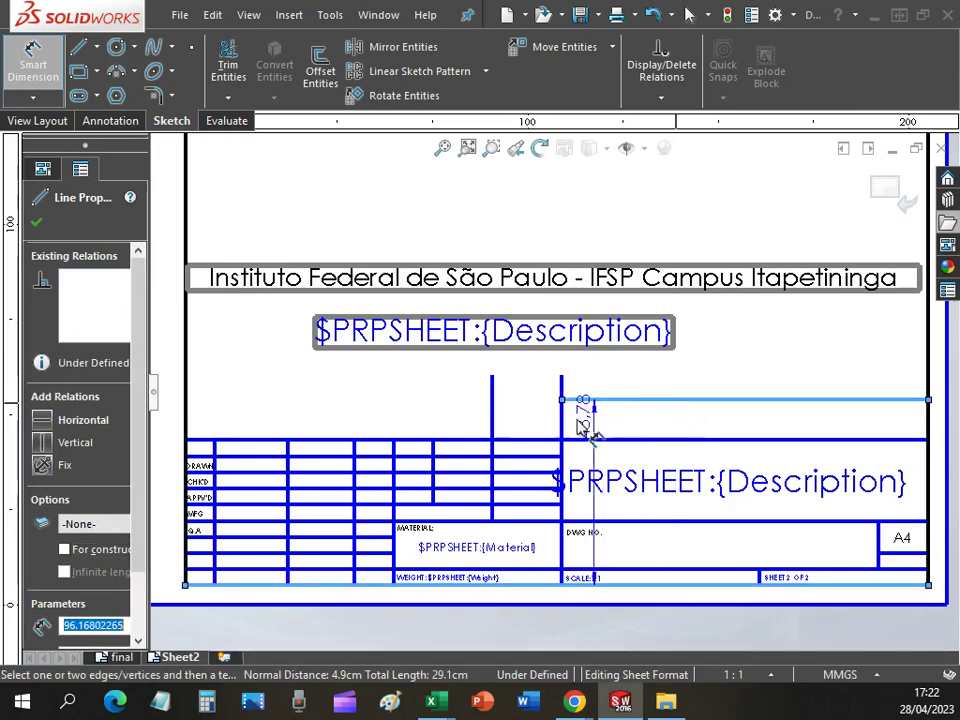
{"action": "left_click", "coordinate": [387, 410]}
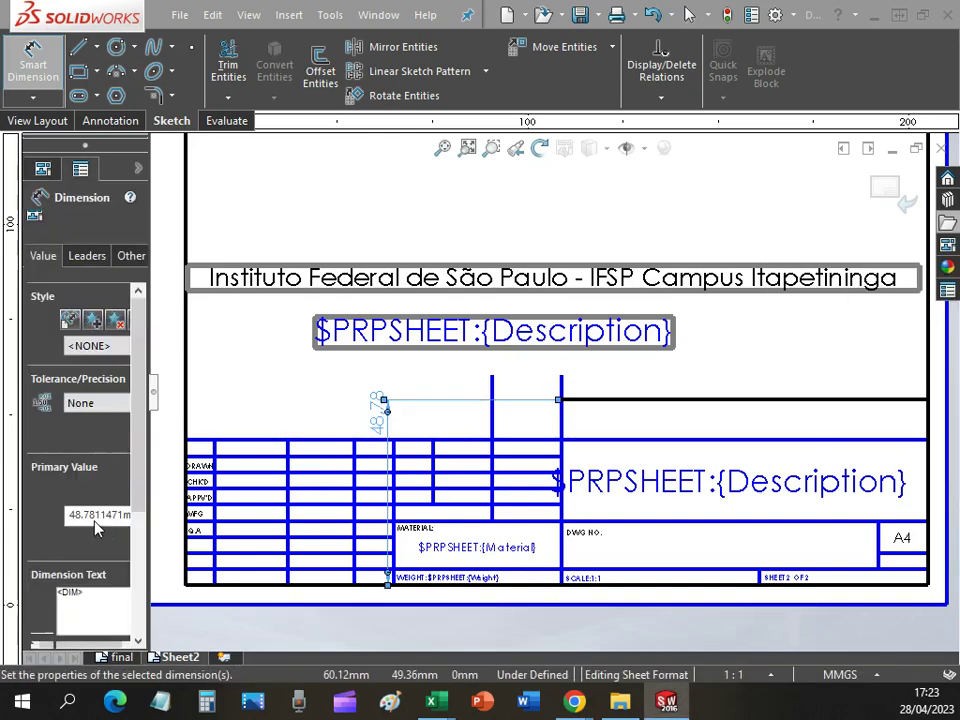
- Set the height dimension of the title block's uppermost horizontal line to 50 mm
{"action": "double_click", "coordinate": [377, 405]}
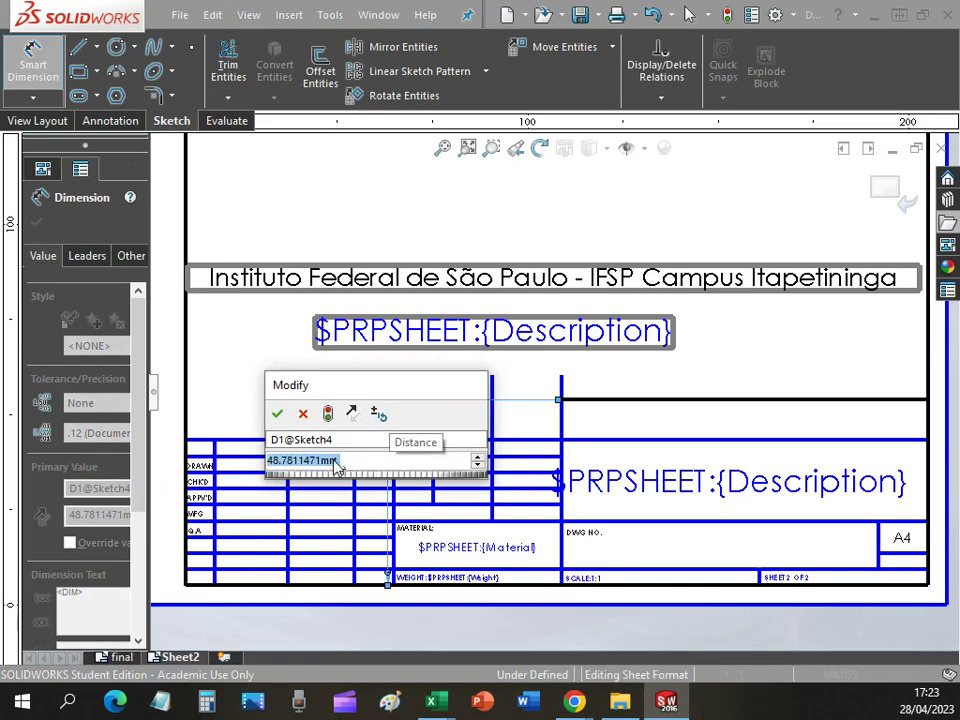
{"action": "type", "text": "50"}
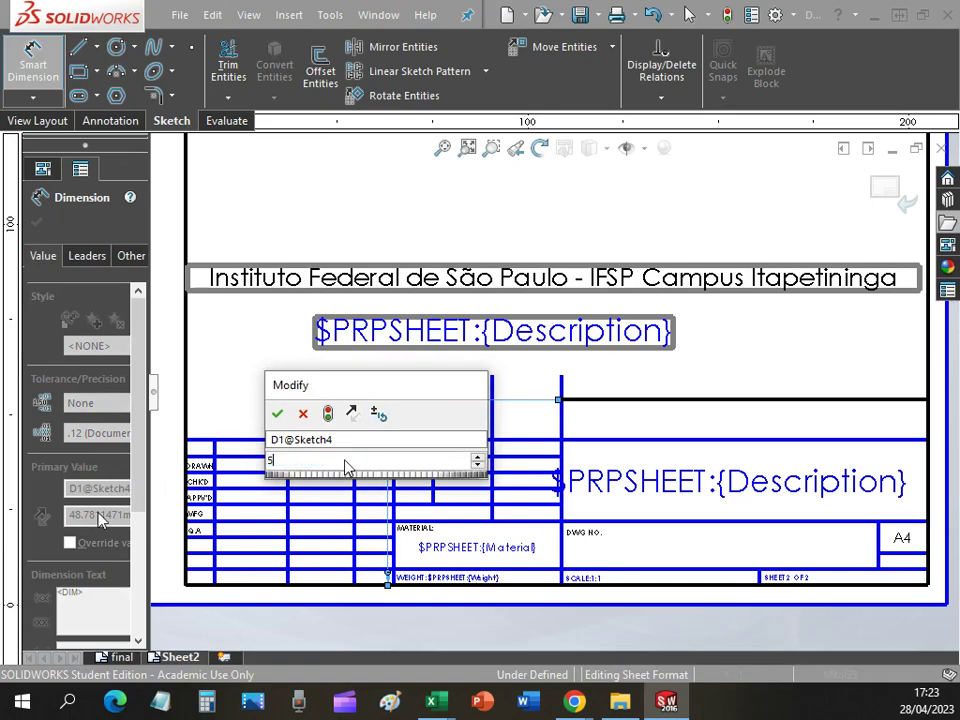
{"action": "left_click_drag", "start_coordinate": [351, 391], "coordinate": [208, 281]}
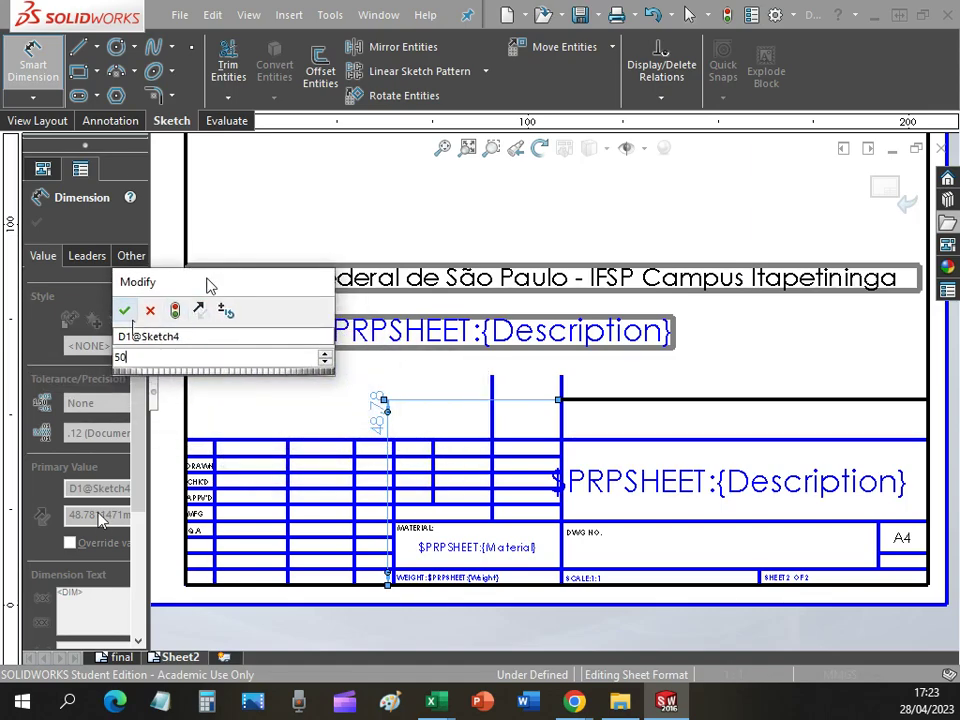
{"action": "left_click", "coordinate": [127, 312]}
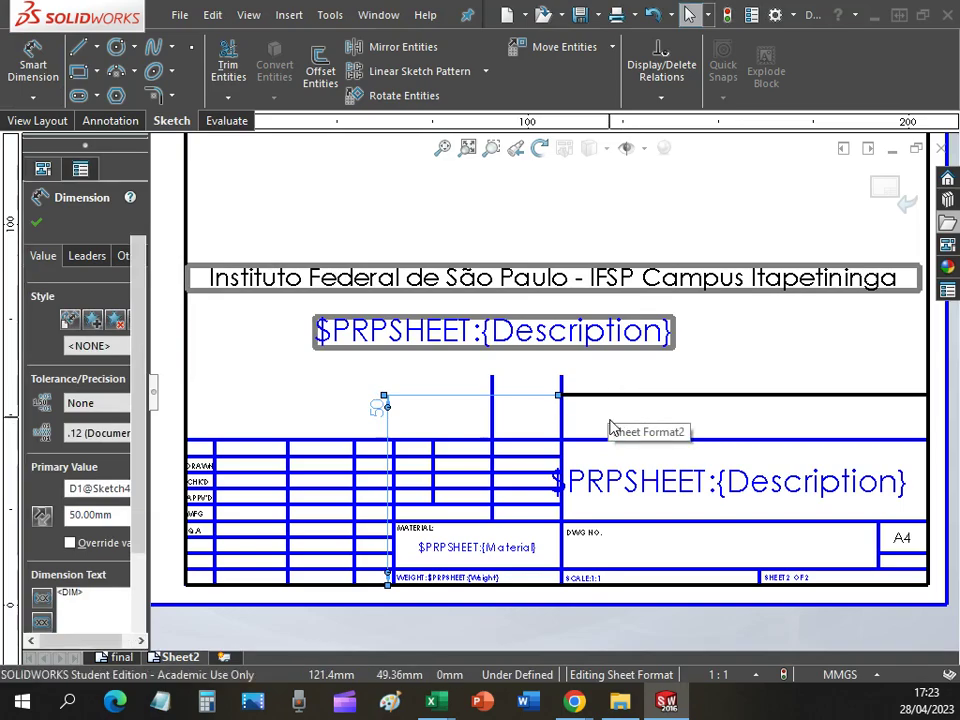
- Set the height dimension between the lower margin line and the title block's uppermost horizontal line to 48 mm
{"action": "left_click", "coordinate": [613, 428]}
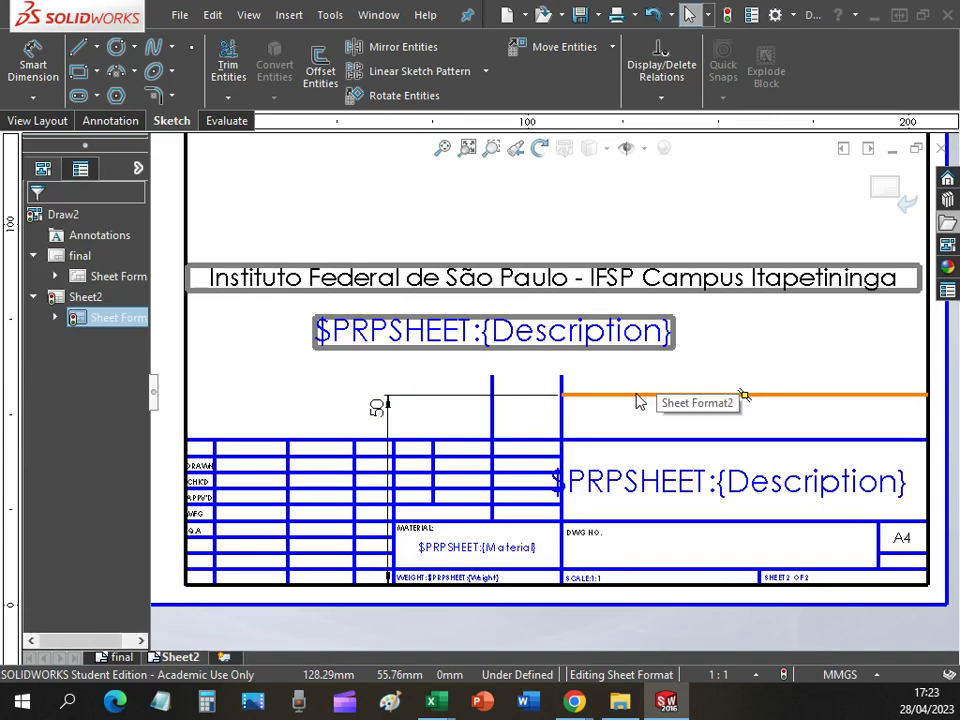
{"action": "left_click", "coordinate": [379, 408]}
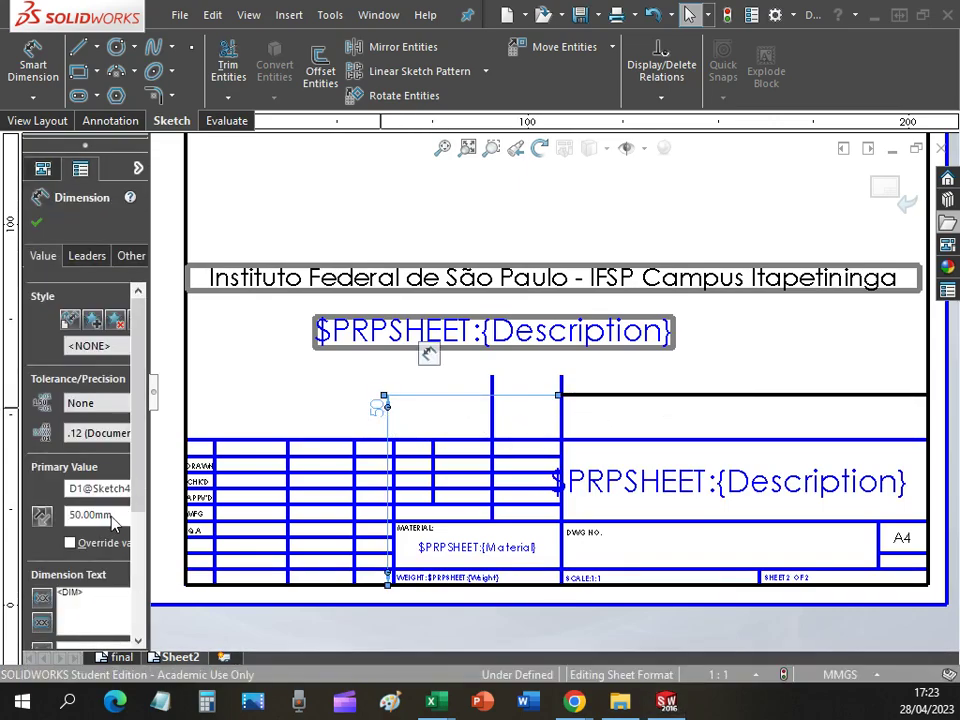
{"action": "left_click_drag", "start_coordinate": [120, 514], "coordinate": [70, 515]}
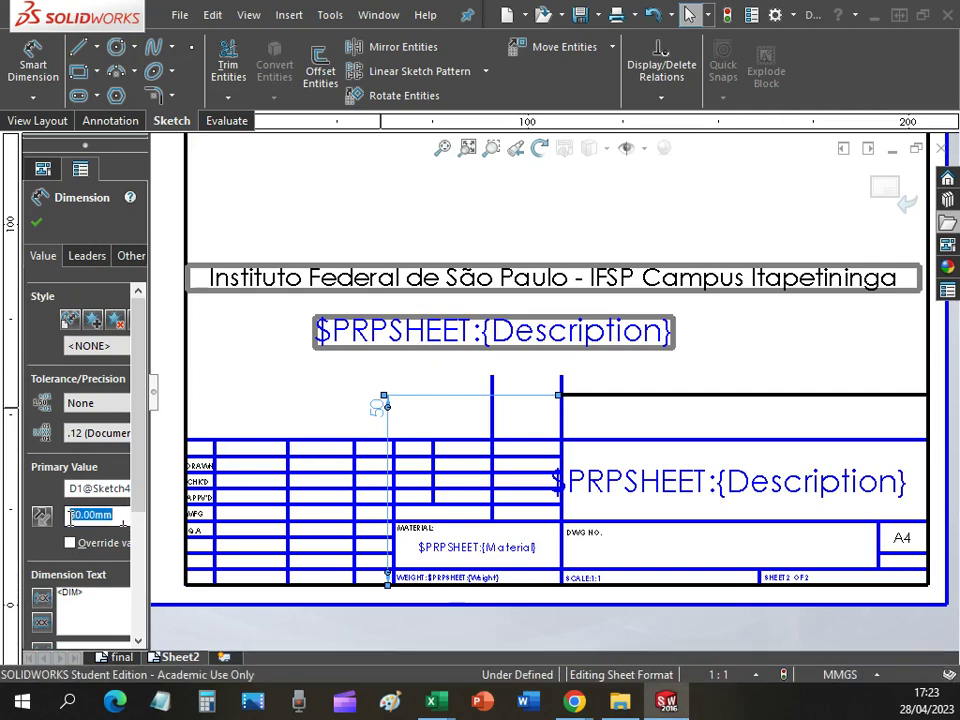
{"action": "type", "text": "48"}
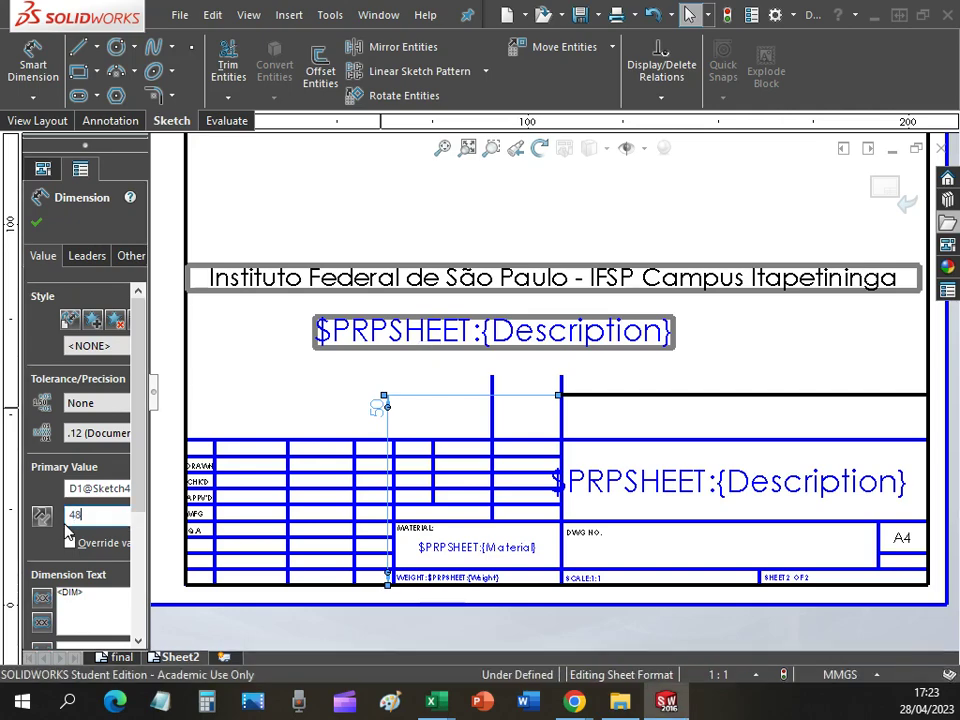
{"action": "left_click", "coordinate": [38, 225]}
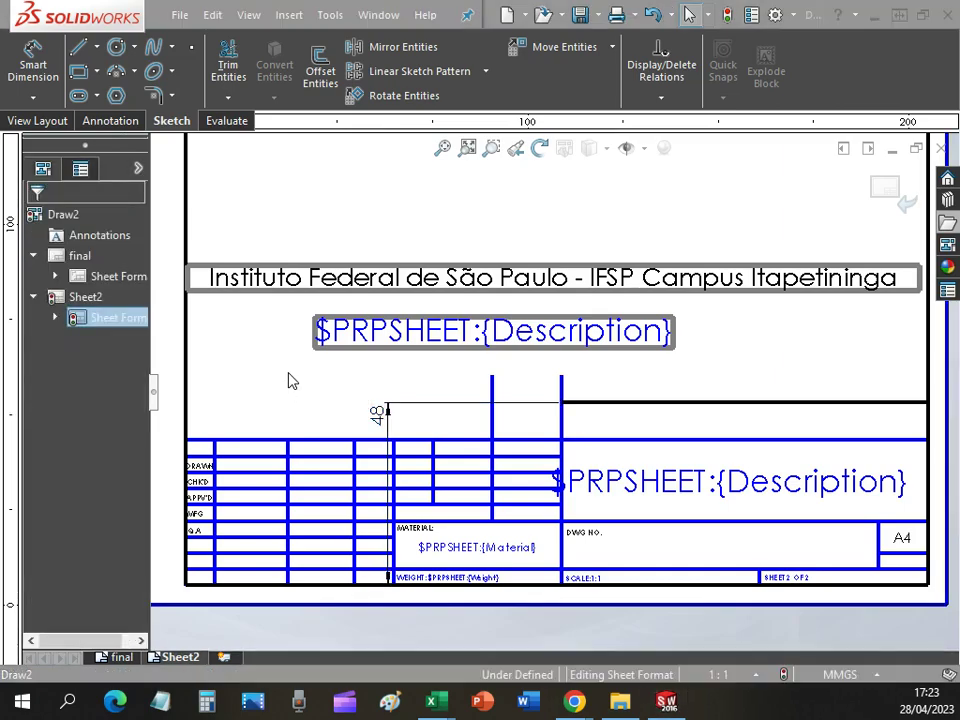
- Recheck the line heights on page 15 of the lesson PDF in Chrome, then examine the title block's full-width horizontal line in SOLIDWORKS
{"action": "key", "text": "alt+Tab"}
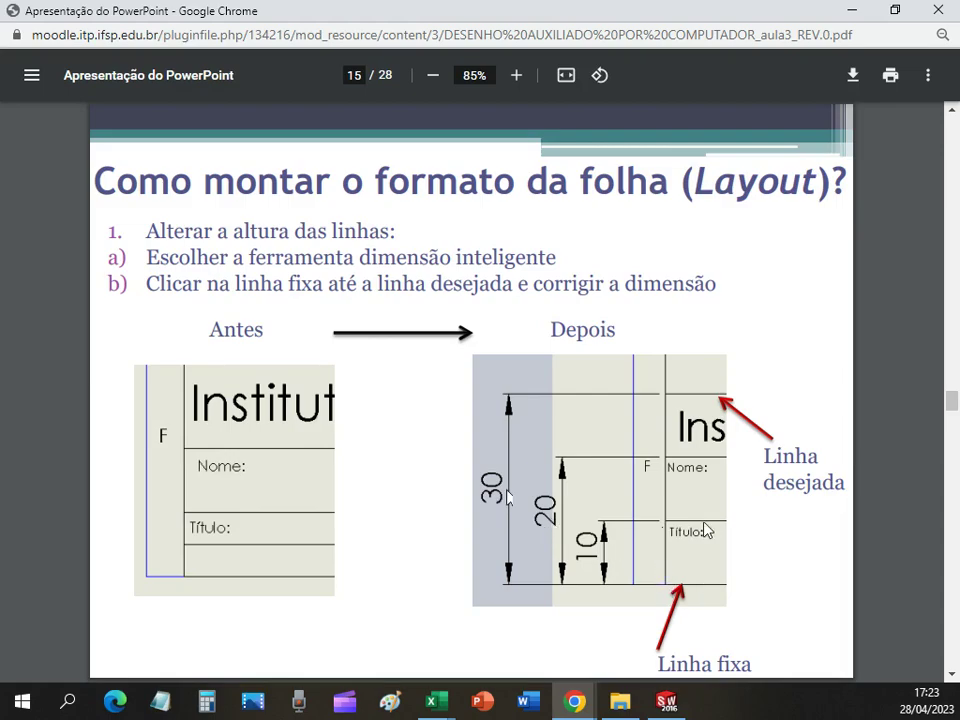
{"action": "key", "text": "alt+Tab"}
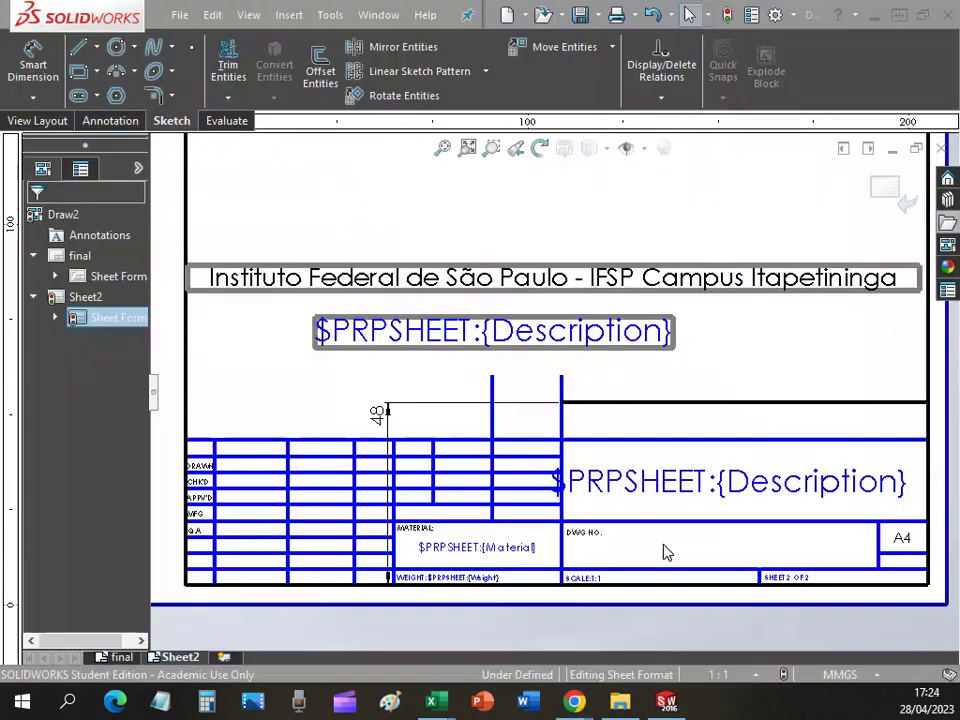
{"action": "left_click", "coordinate": [279, 462]}
{"action": "left_click", "coordinate": [253, 450]}
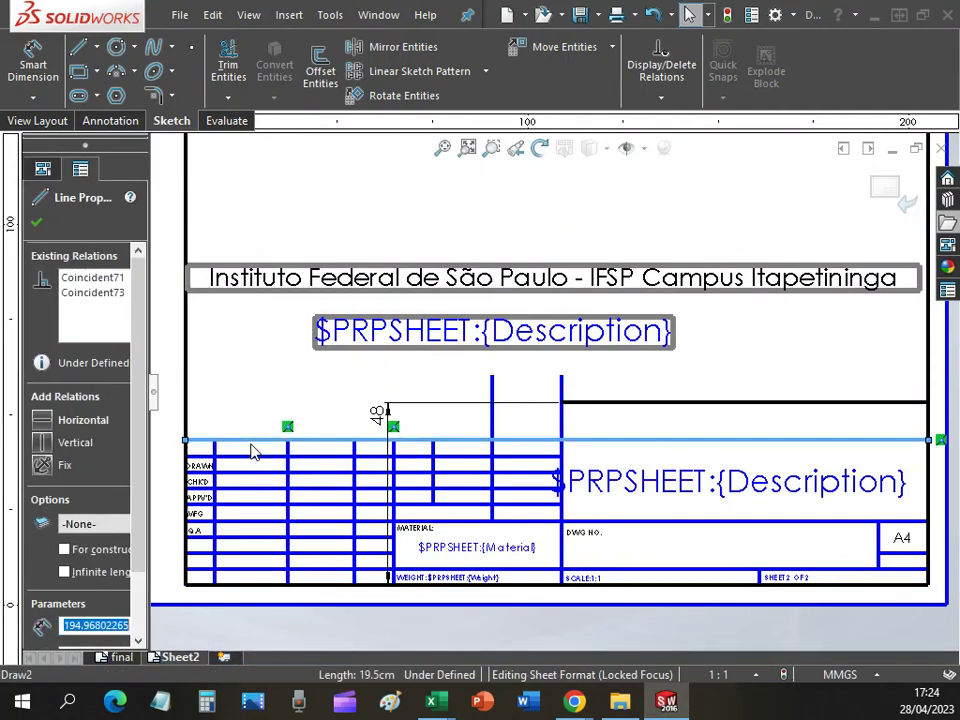
{"action": "left_click", "coordinate": [259, 382]}
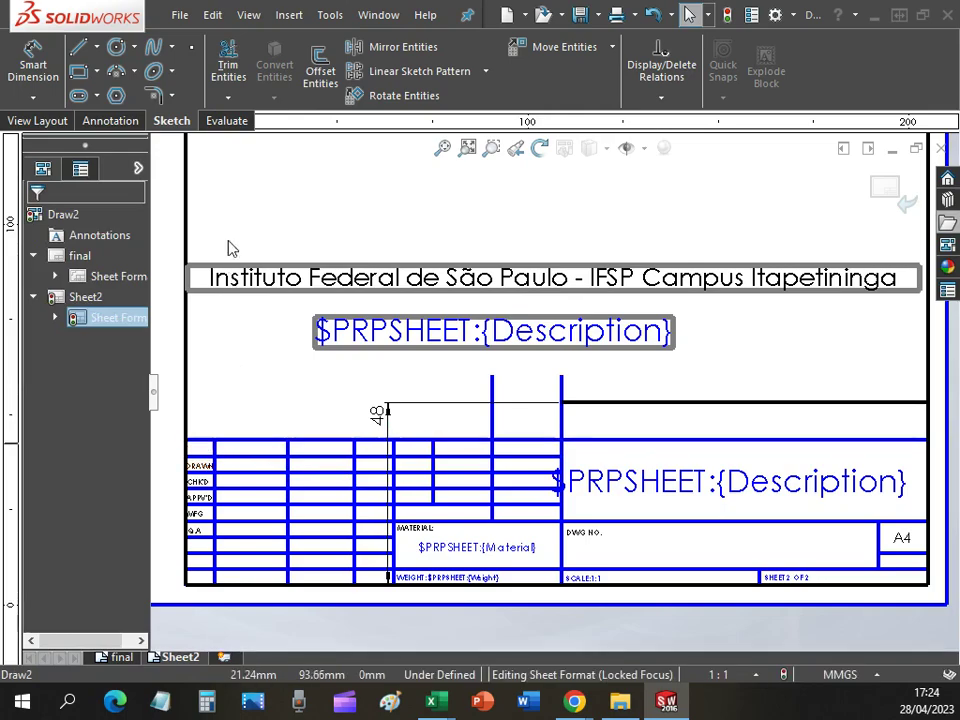
{"action": "left_click", "coordinate": [44, 66]}
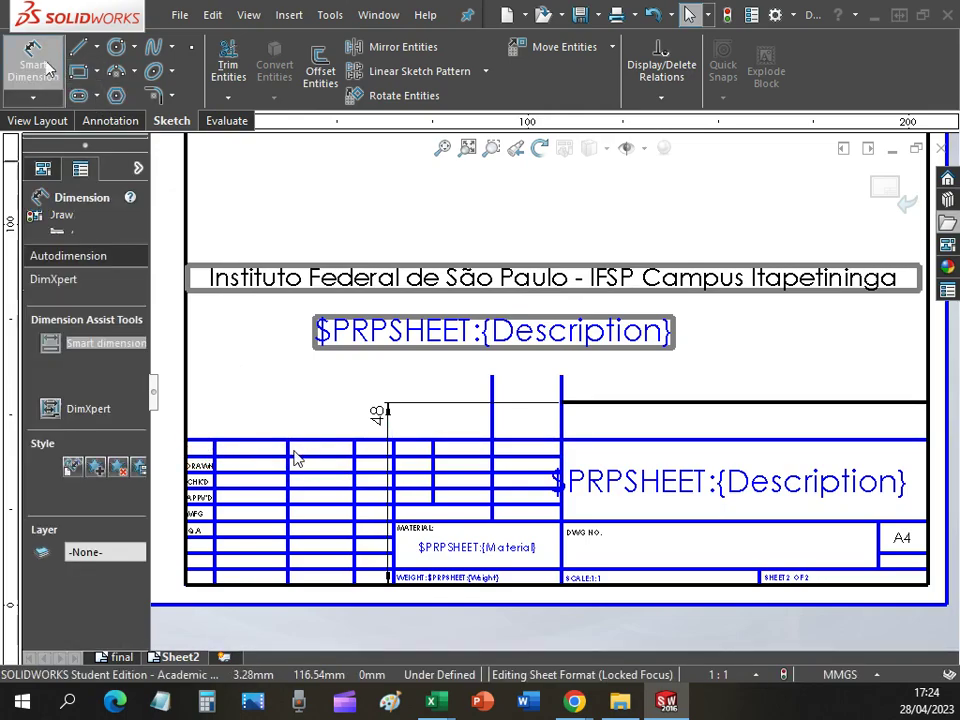
{"action": "left_click", "coordinate": [288, 455]}
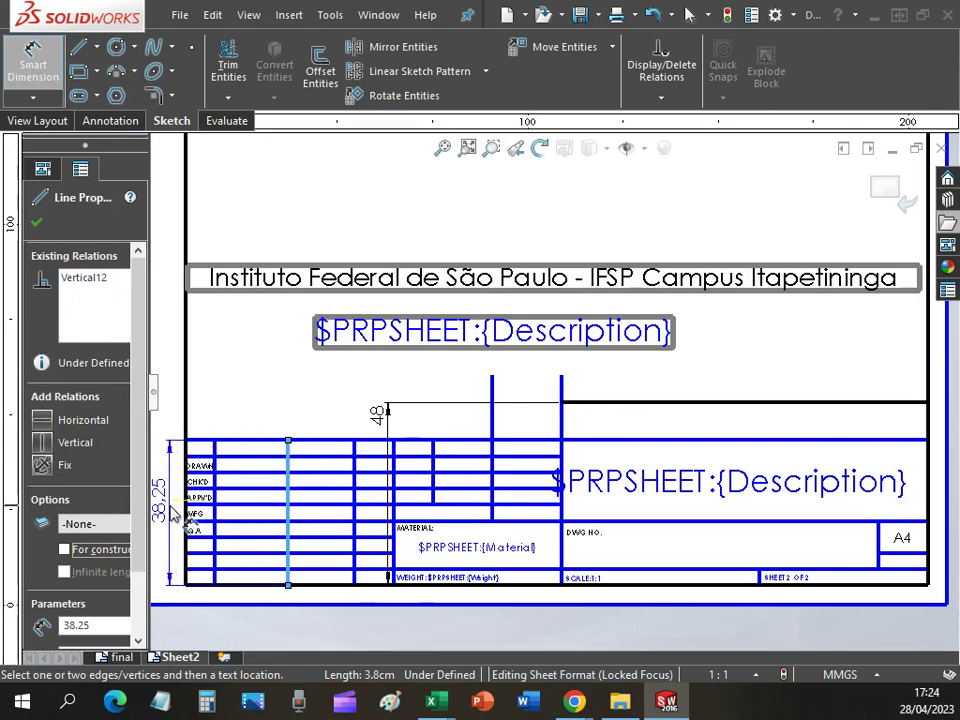
{"action": "key", "text": "Escape"}
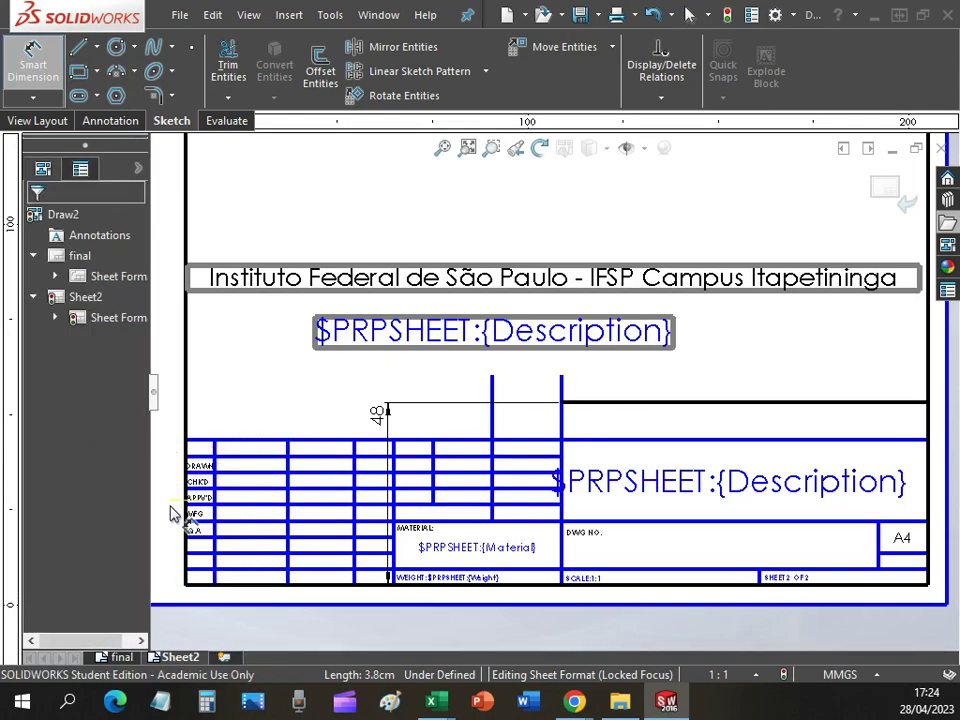
{"action": "left_click", "coordinate": [261, 442]}
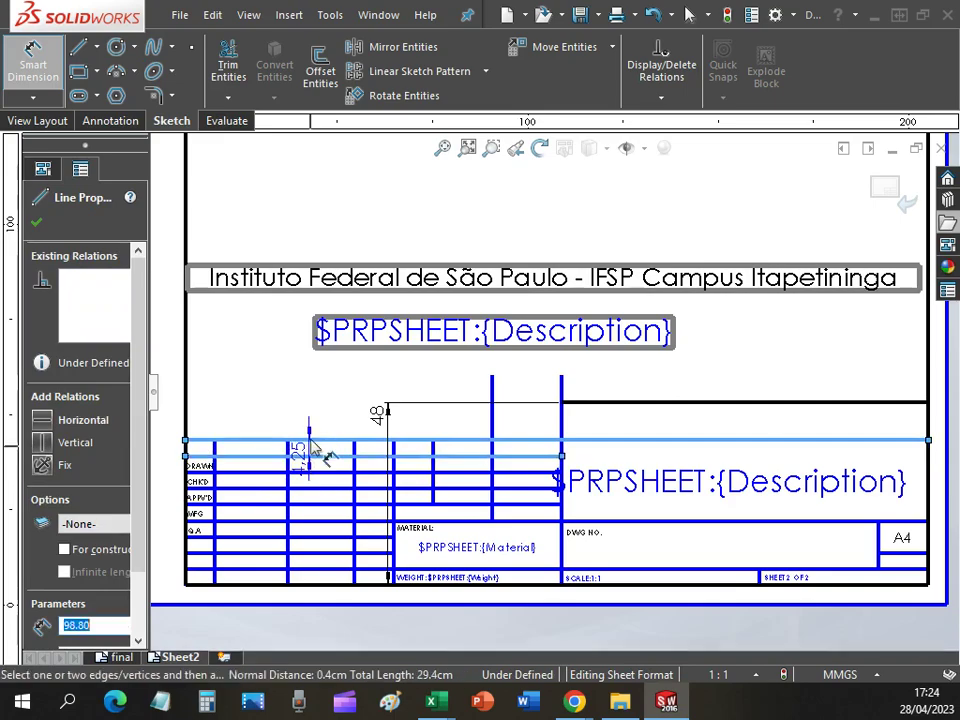
{"action": "key", "text": "Escape"}
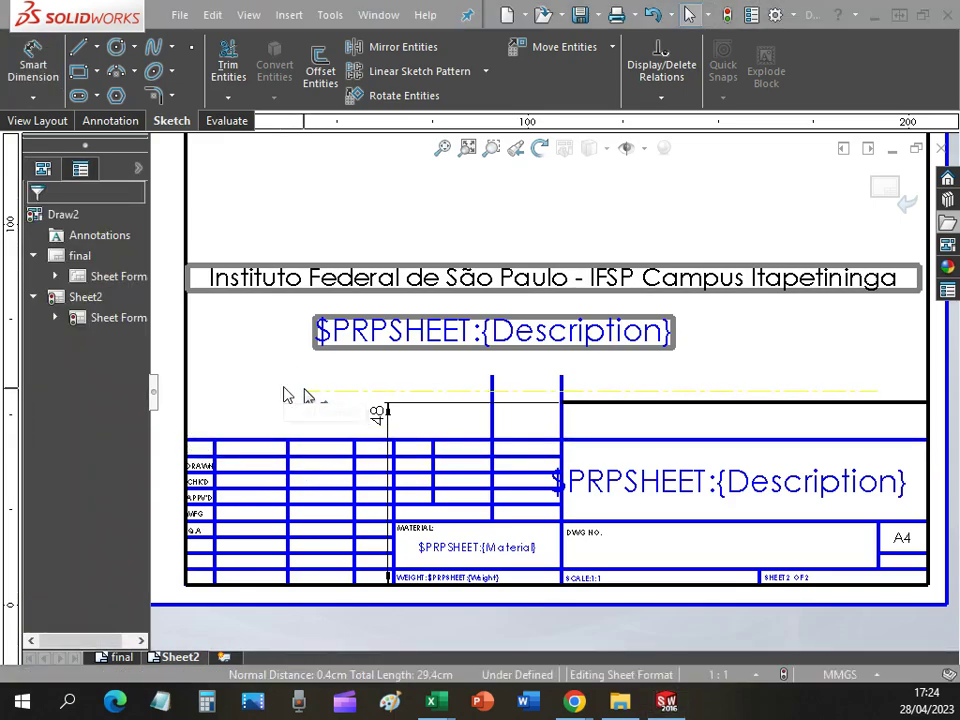
- Read page 16 of the lesson PDF in Chrome about extending lines, and return to the SOLIDWORKS drawing
{"action": "key", "text": "alt+Tab"}
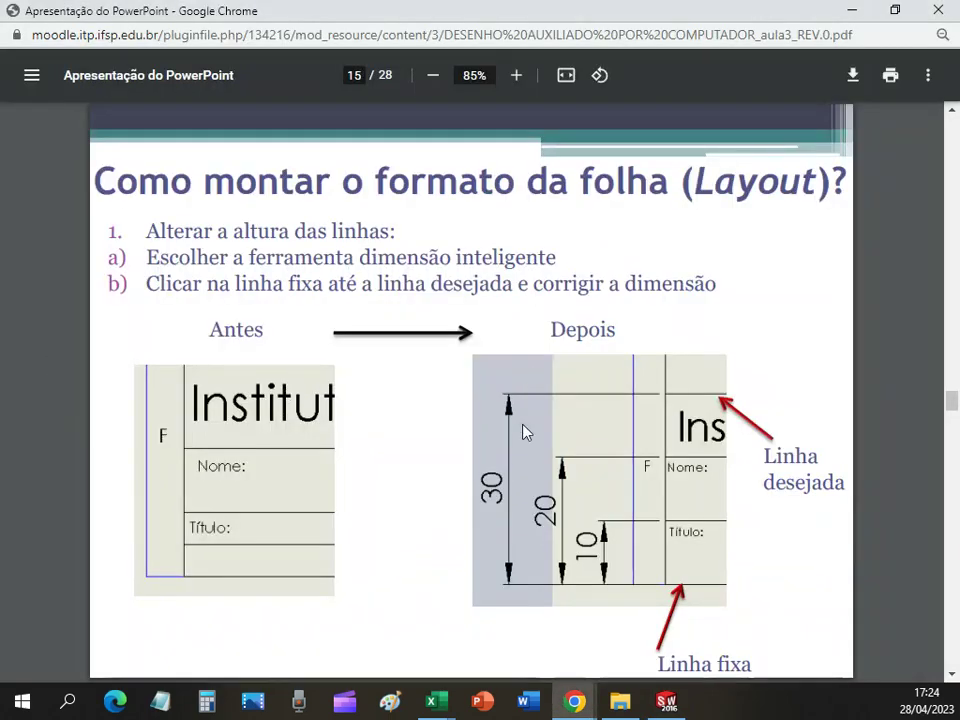
{"action": "scroll", "coordinate": [446, 476], "scroll_direction": "down", "scroll_amount": 3}
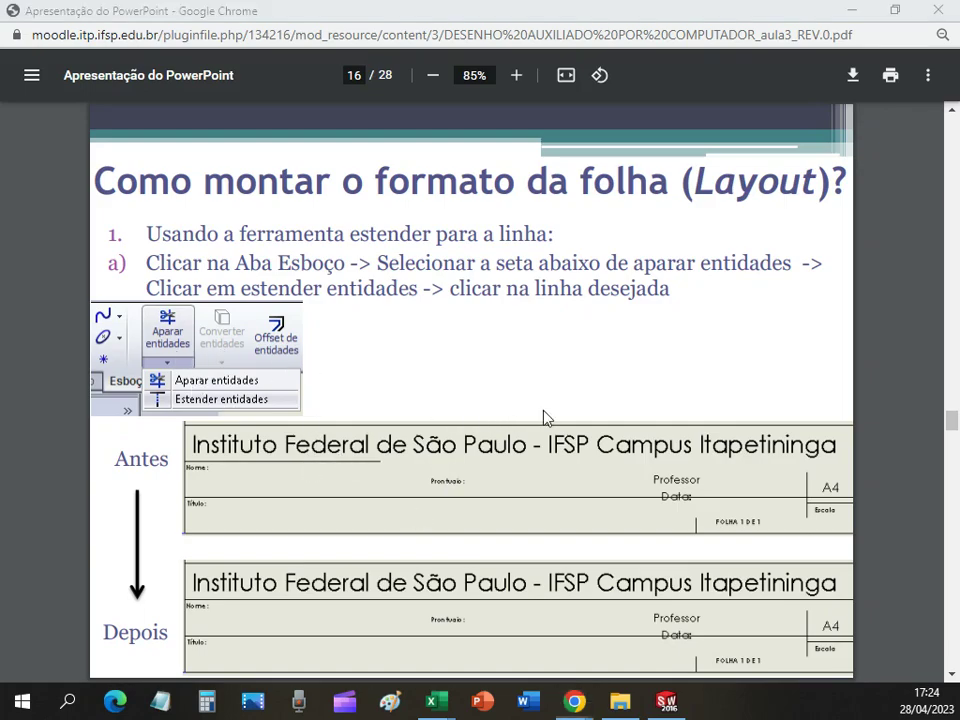
{"action": "key", "text": "alt+Tab"}
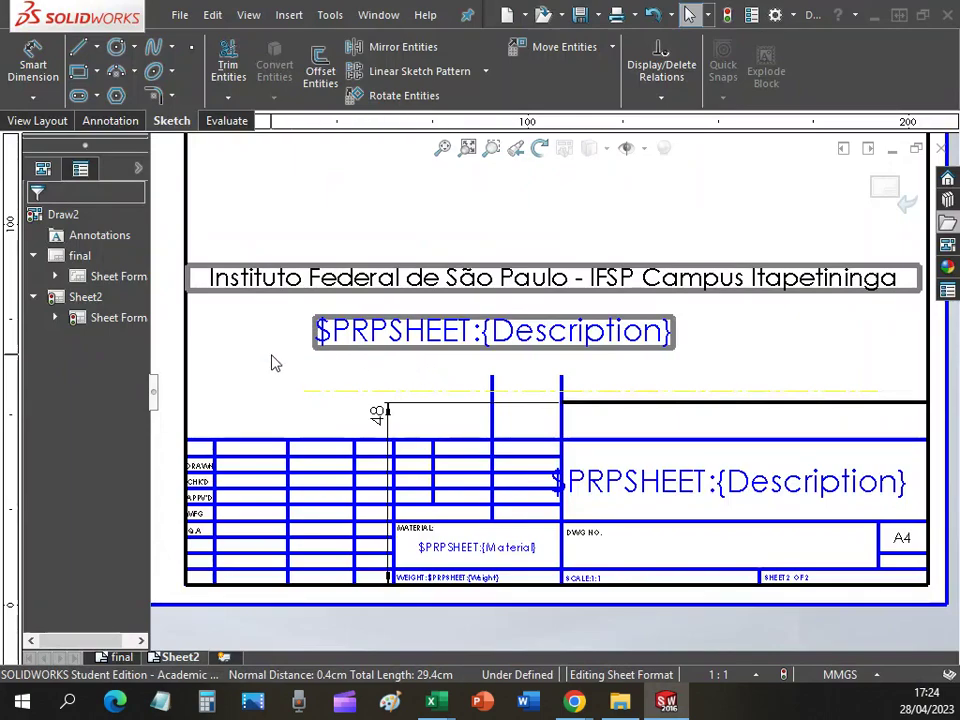
- Power-trim the horizontal segments in the column beside the DRAWN to Q.A labels and the line above the title block's large description text
{"action": "left_click", "coordinate": [226, 64]}
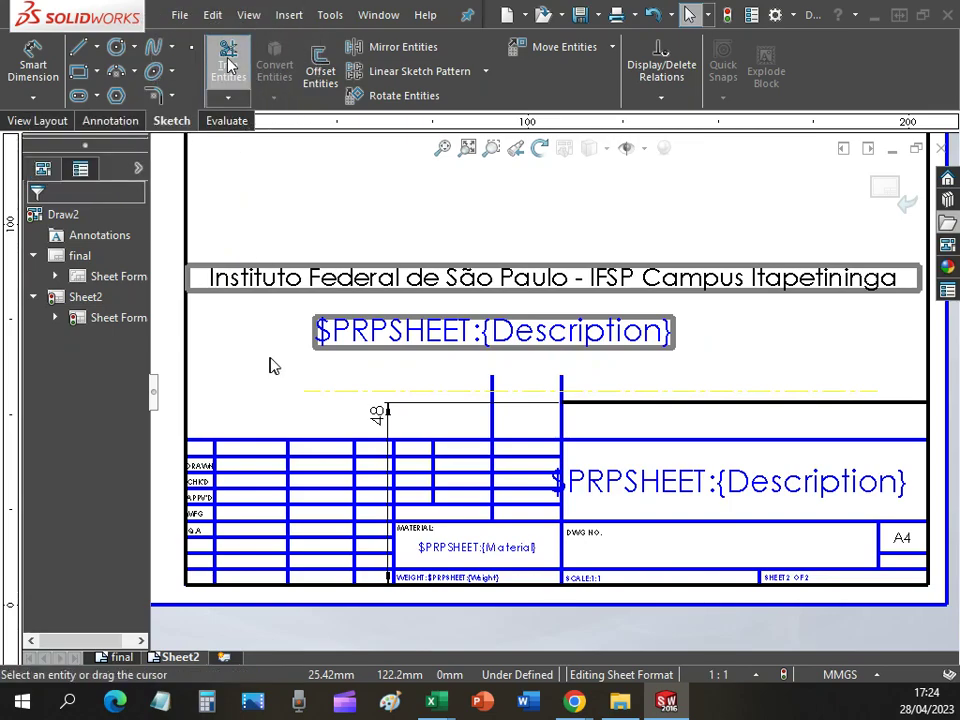
{"action": "mouse_move", "coordinate": [215, 367]}
{"action": "left_mouse_down"}
{"action": "mouse_move", "coordinate": [268, 394]}
{"action": "mouse_move", "coordinate": [362, 388]}
{"action": "mouse_move", "coordinate": [317, 420]}
{"action": "mouse_move", "coordinate": [240, 412]}
{"action": "mouse_move", "coordinate": [212, 369]}
{"action": "mouse_move", "coordinate": [240, 349]}
{"action": "mouse_move", "coordinate": [261, 375]}
{"action": "mouse_move", "coordinate": [255, 523]}
{"action": "mouse_move", "coordinate": [264, 561]}
{"action": "left_mouse_up"}
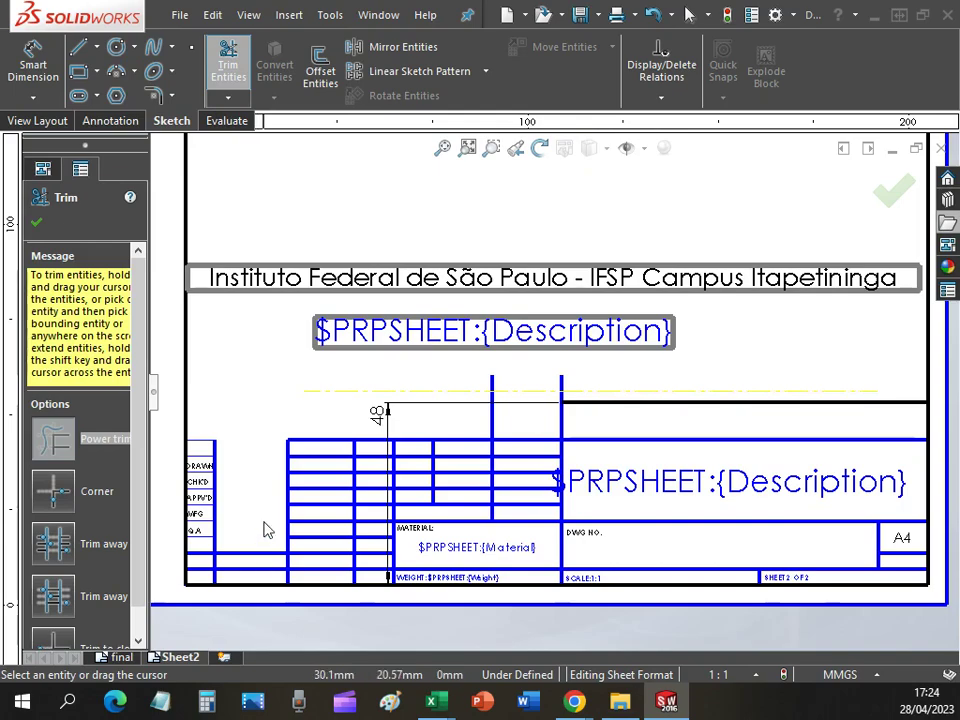
{"action": "key", "text": "Escape"}
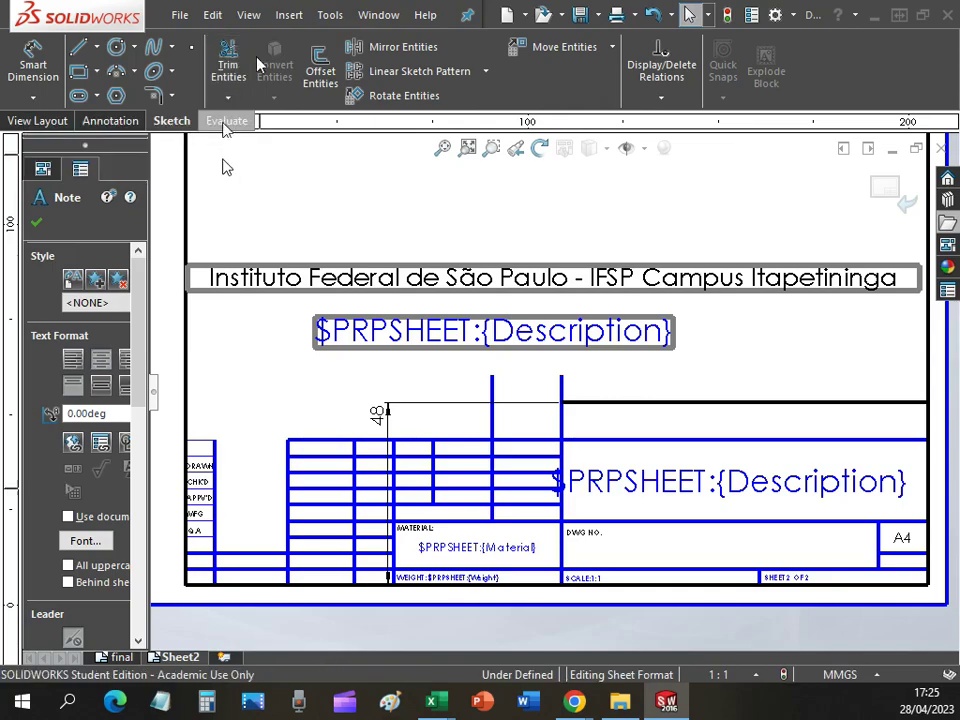
{"action": "left_click", "coordinate": [222, 55]}
{"action": "left_click", "coordinate": [222, 55]}
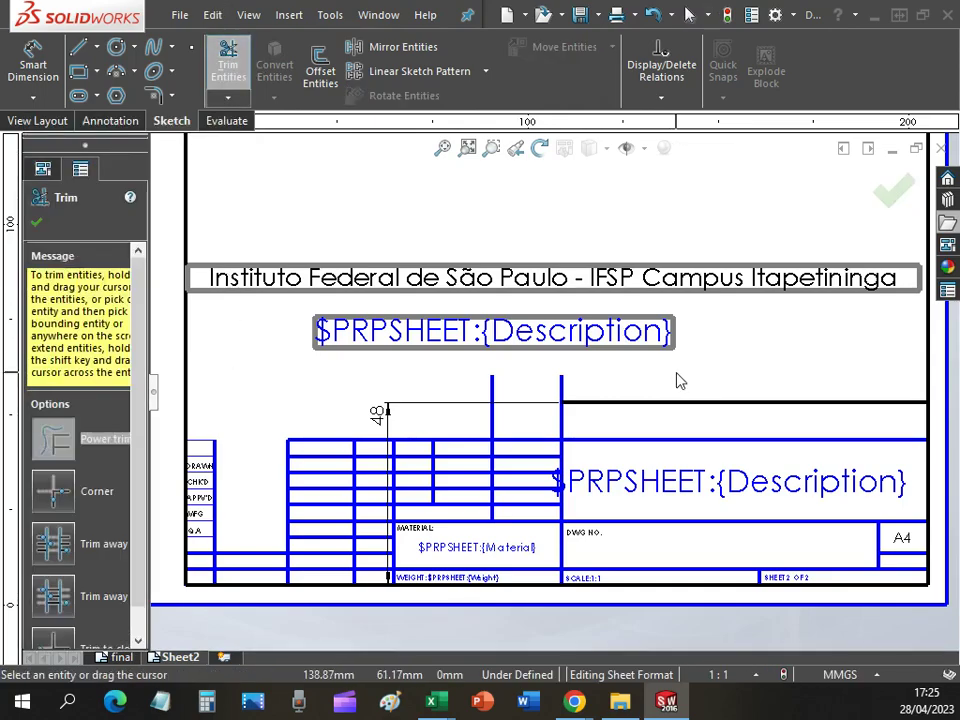
{"action": "left_click_drag", "start_coordinate": [605, 434], "coordinate": [595, 450]}
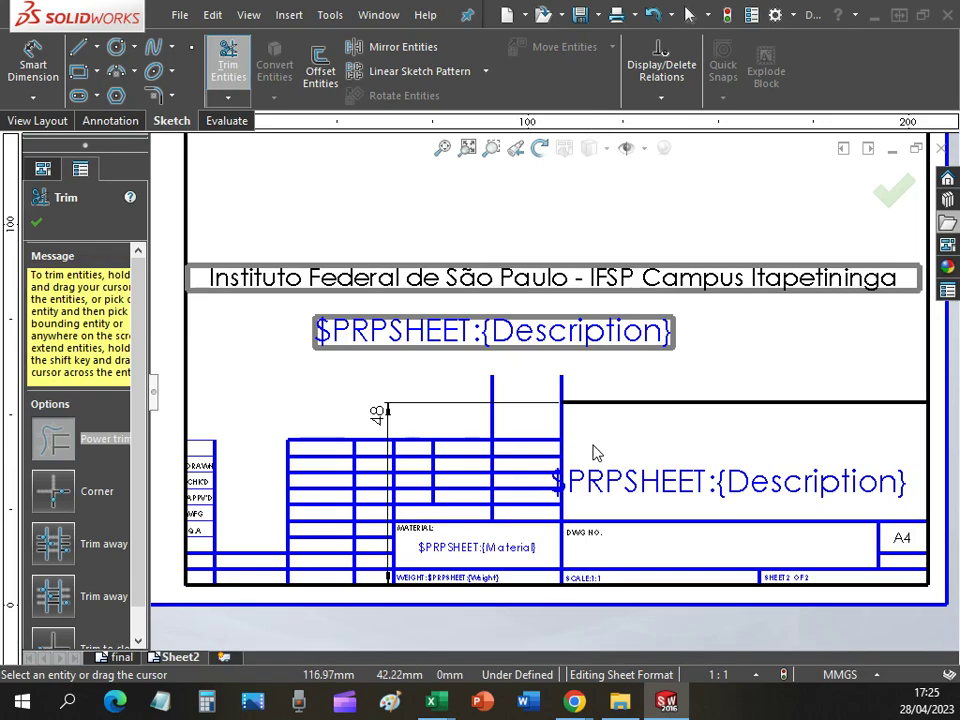
{"action": "key", "text": "Escape"}
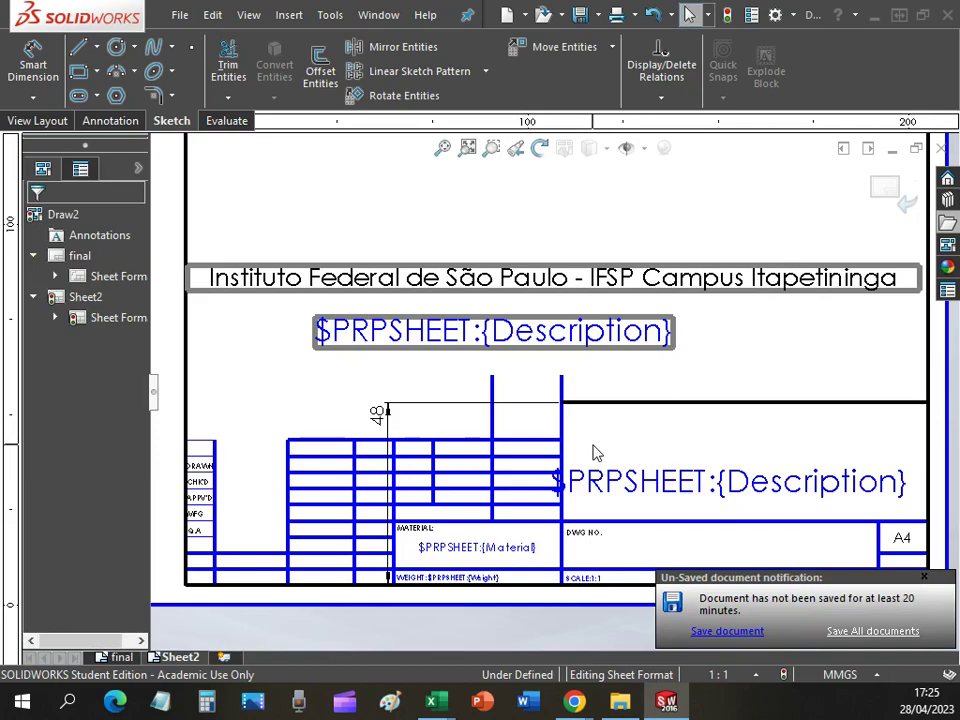
- Extend the table lines above and below the DRAWN row across the trimmed column to the label column's vertical line
{"action": "left_click", "coordinate": [241, 100]}
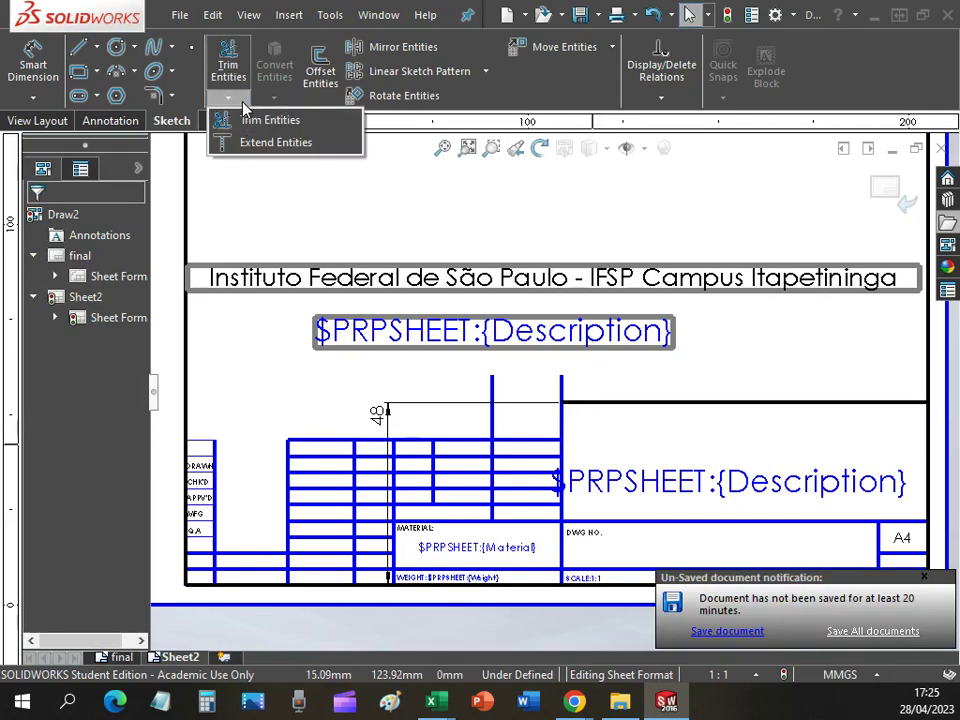
{"action": "left_click", "coordinate": [240, 150]}
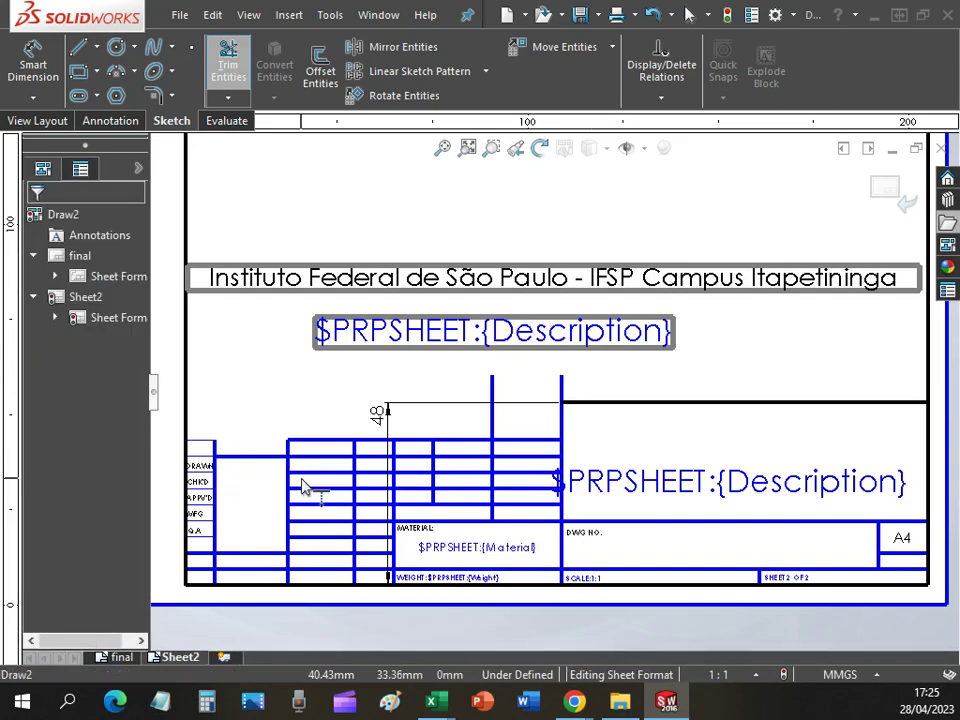
{"action": "key", "text": "Escape"}
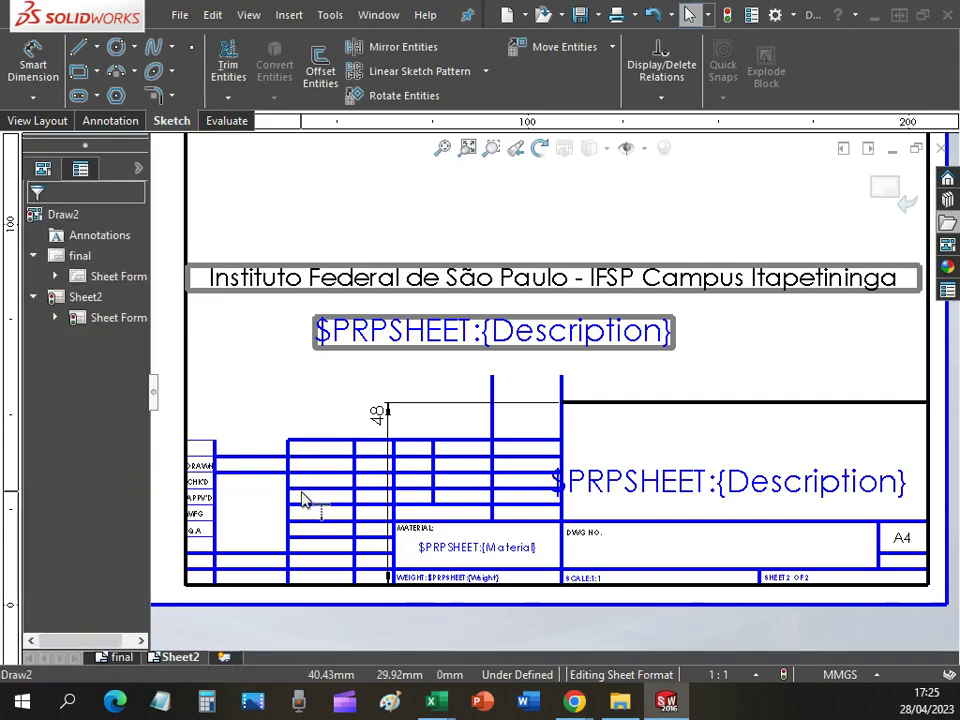
- Detach and stretch the line between the CHK'D and APPV'D rows to the label column's vertical line, and make it horizontal
{"action": "left_click", "coordinate": [280, 407]}
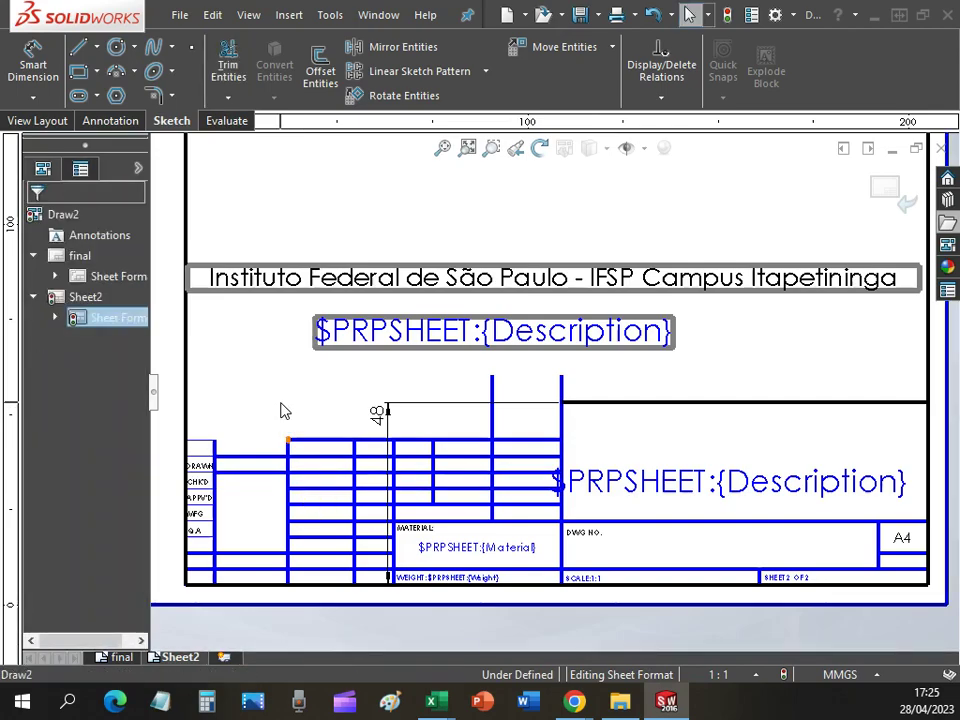
{"action": "left_click", "coordinate": [296, 490]}
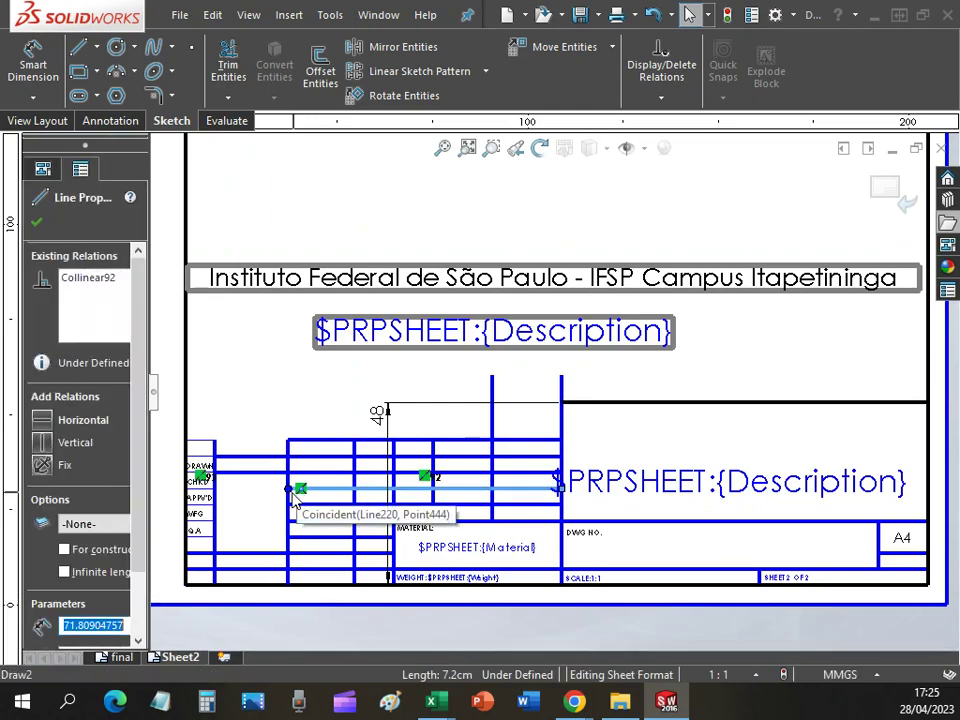
{"action": "key", "text": "Escape"}
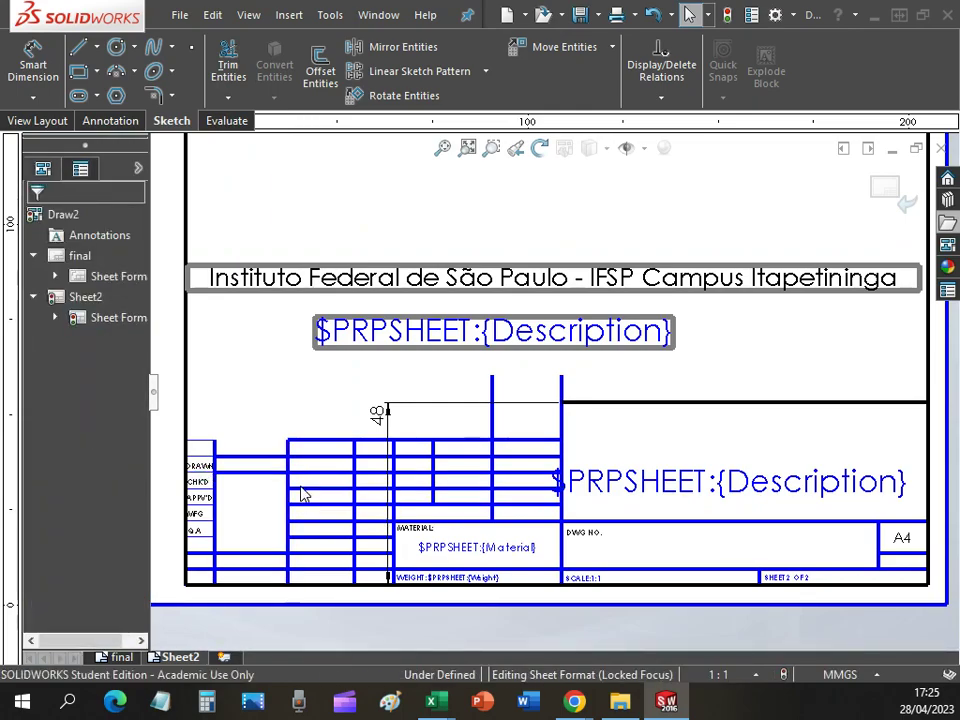
{"action": "left_click", "coordinate": [308, 497]}
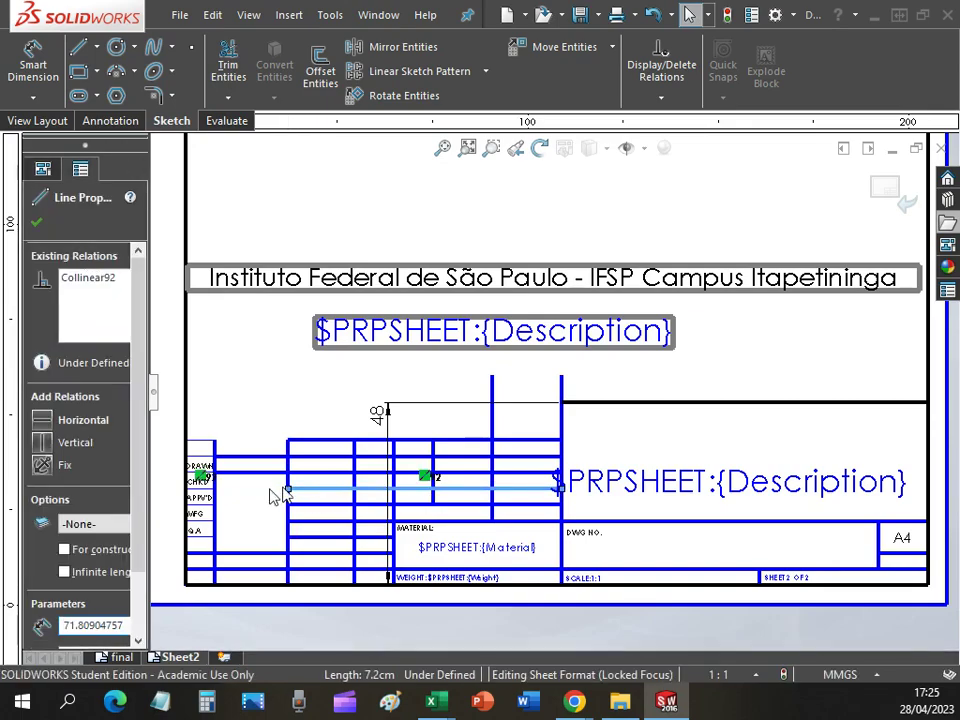
{"action": "left_click", "coordinate": [276, 492]}
{"action": "mouse_move", "coordinate": [253, 498]}
{"action": "left_mouse_down"}
{"action": "mouse_move", "coordinate": [218, 497]}
{"action": "mouse_move", "coordinate": [236, 497]}
{"action": "left_mouse_up"}
{"action": "left_click", "coordinate": [266, 493]}
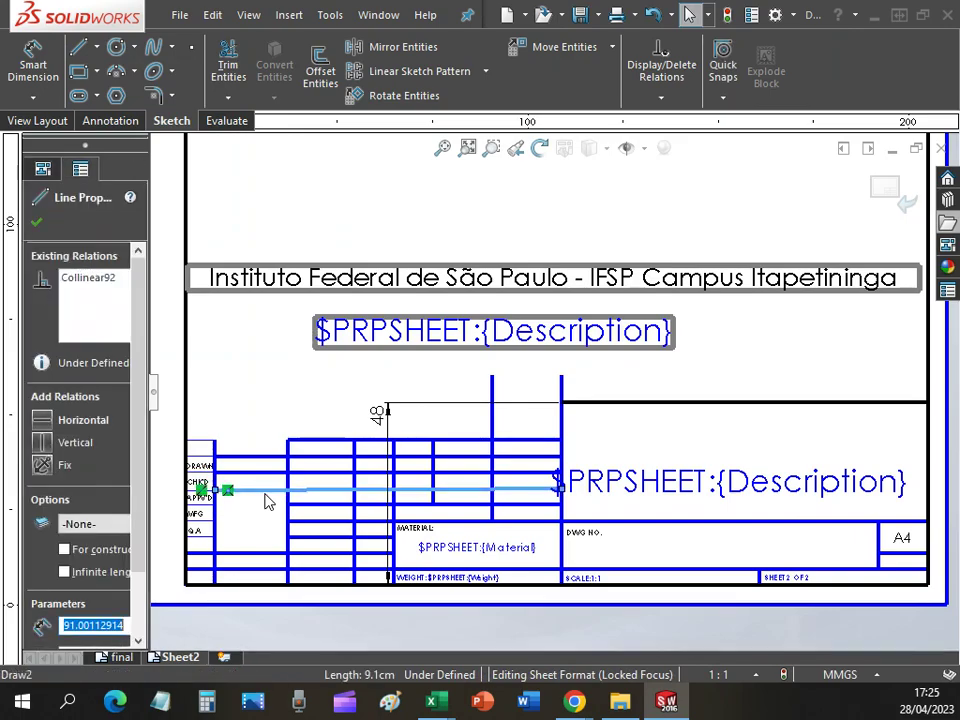
{"action": "left_click", "coordinate": [70, 420]}
{"action": "left_click", "coordinate": [326, 386]}
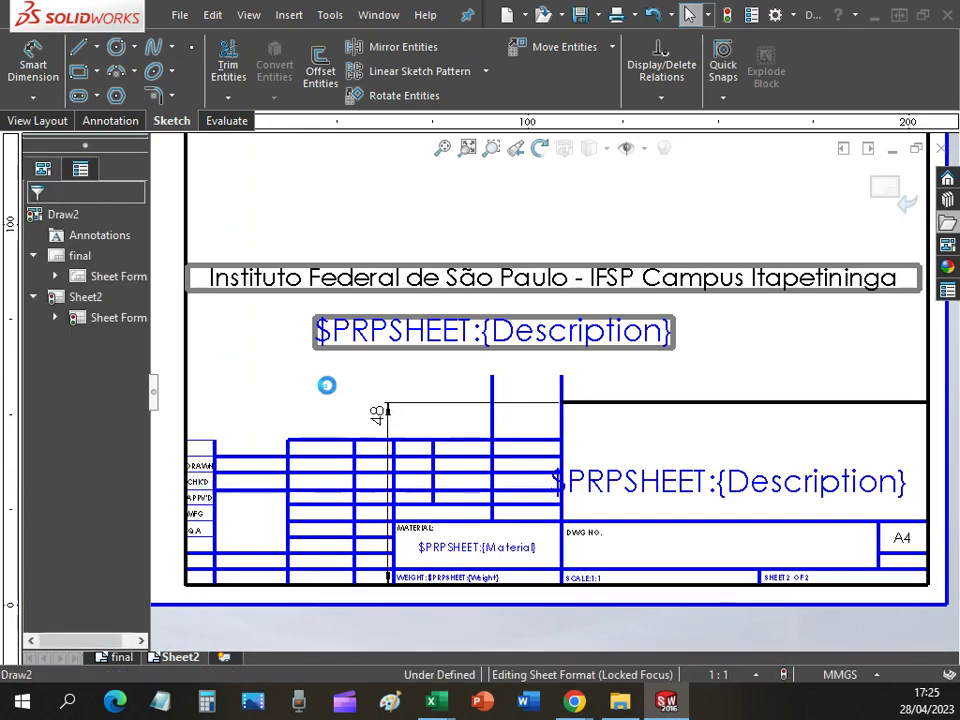
- Delete the end coincident relation of the line between the APPV'D and MFG rows and stretch that end to the label column's vertical line
{"action": "left_click", "coordinate": [318, 507]}
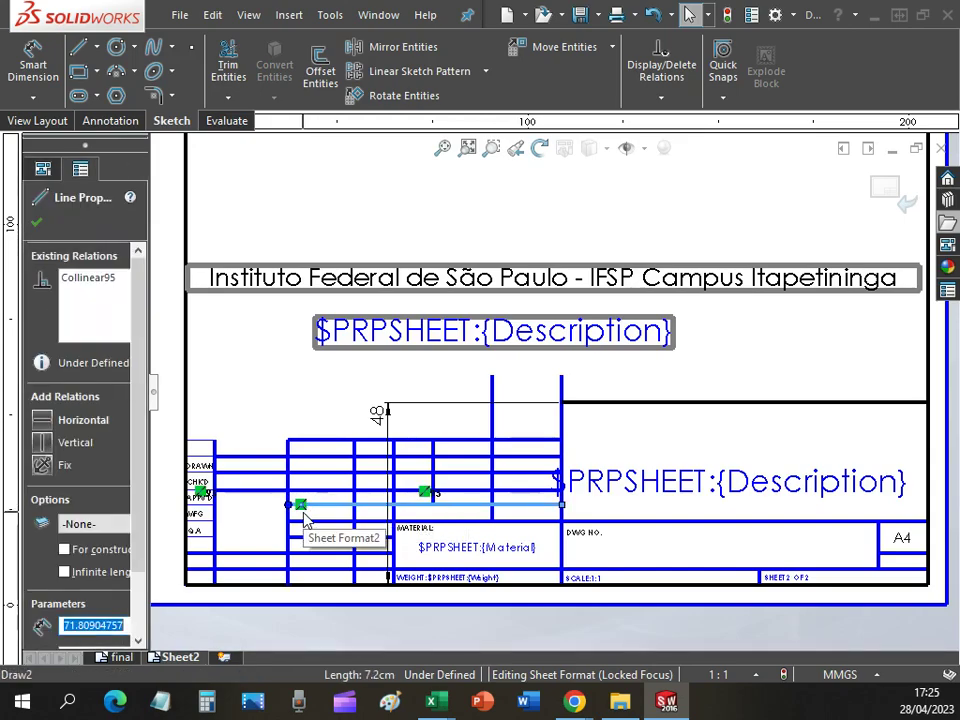
{"action": "key", "text": "Delete"}
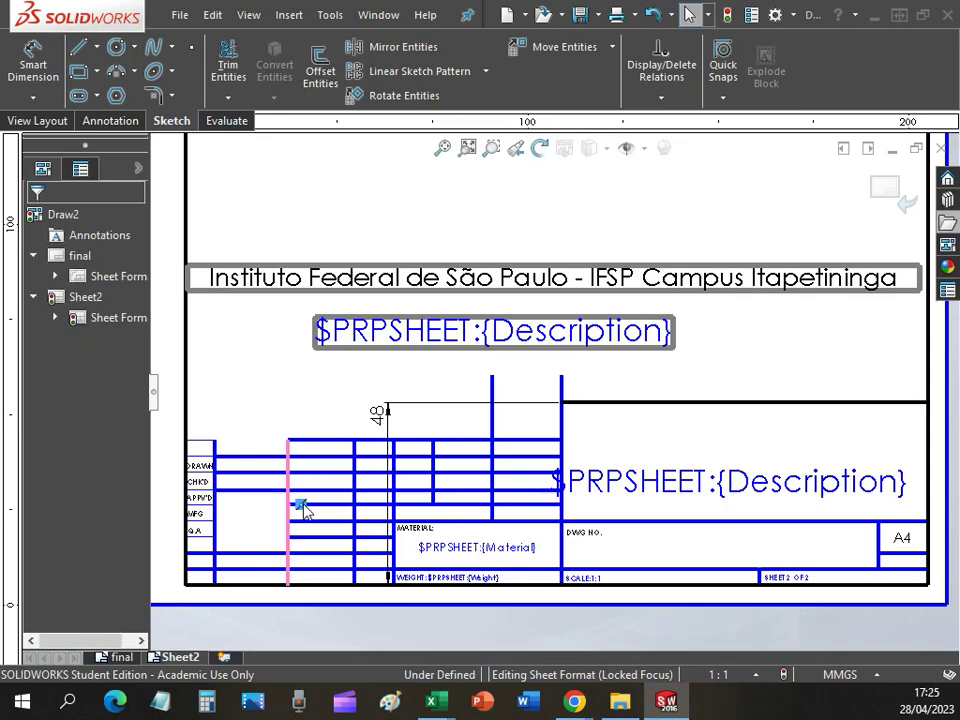
{"action": "left_click", "coordinate": [305, 511]}
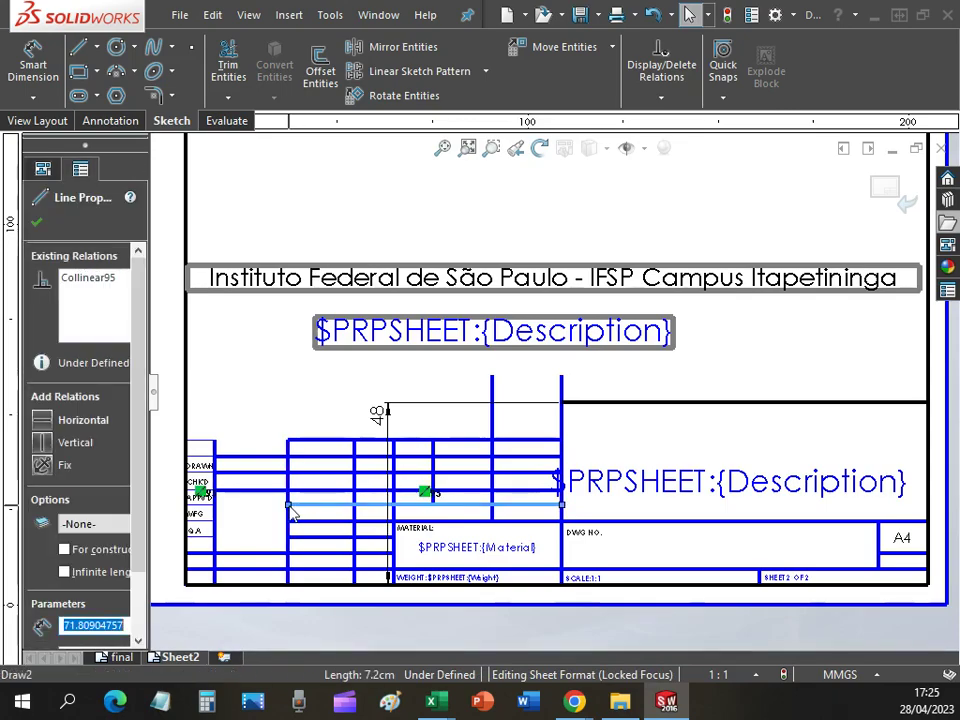
{"action": "left_click", "coordinate": [238, 513]}
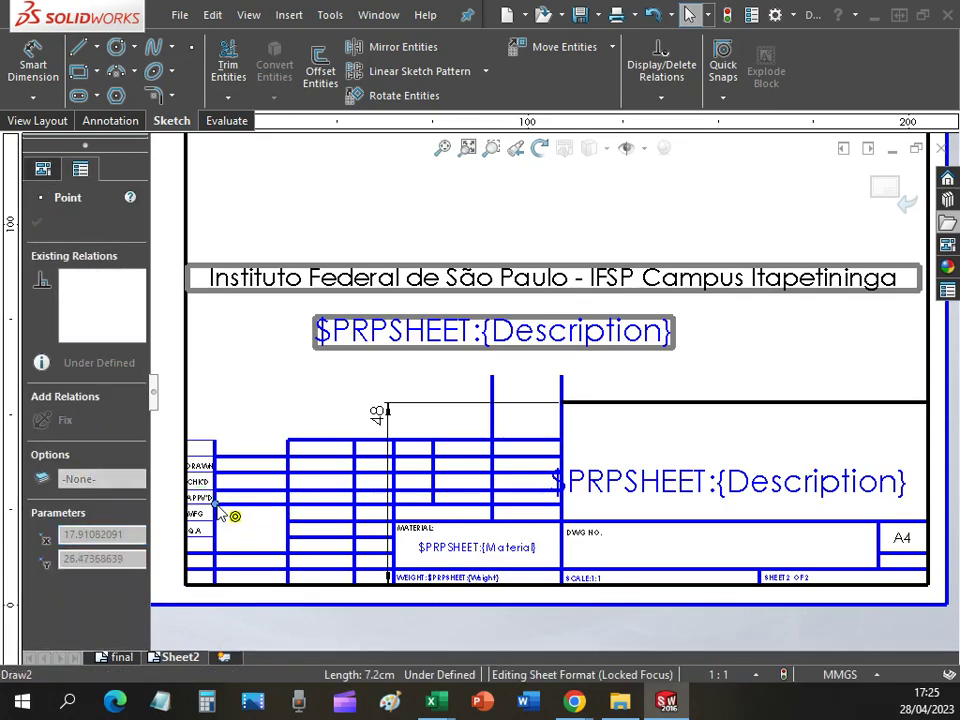
{"action": "key", "text": "Delete"}
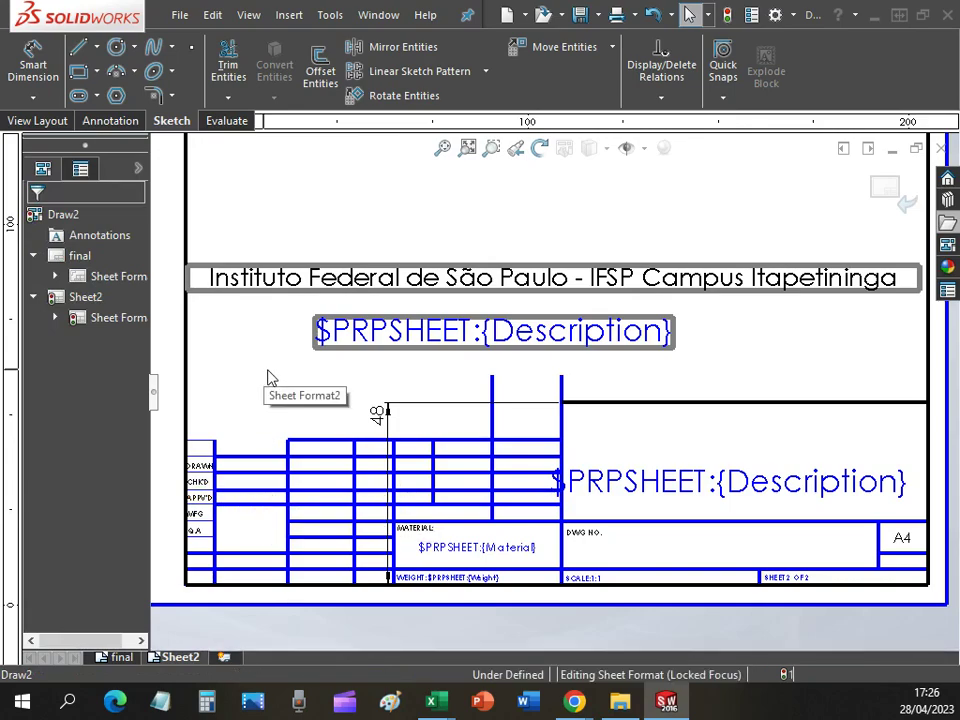
{"action": "left_click", "coordinate": [268, 378]}
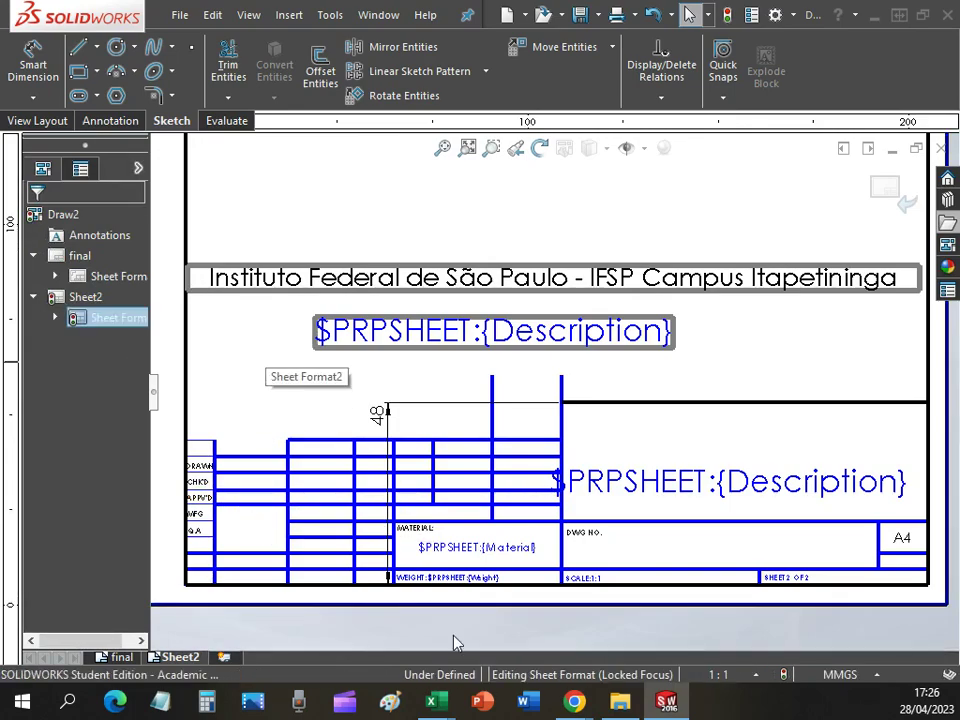
- Switch to the lesson PDF in Chrome and read page 17 about the final title block line changes and fixing the lines
{"action": "mouse_move", "coordinate": [580, 705]}
{"action": "left_click", "coordinate": [572, 605]}
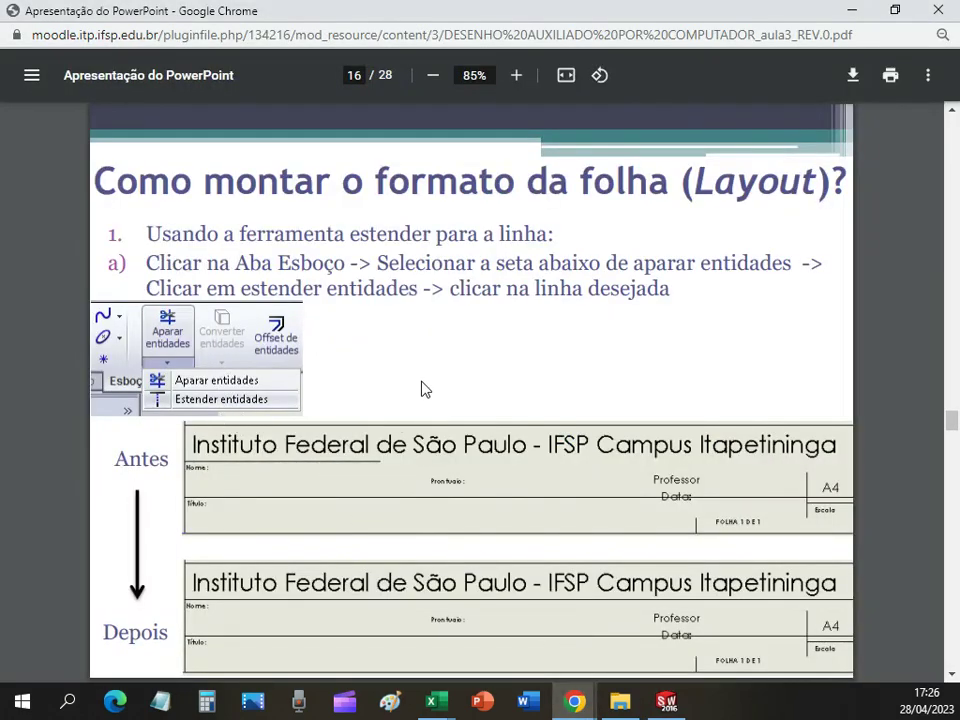
{"action": "key", "text": "Right"}
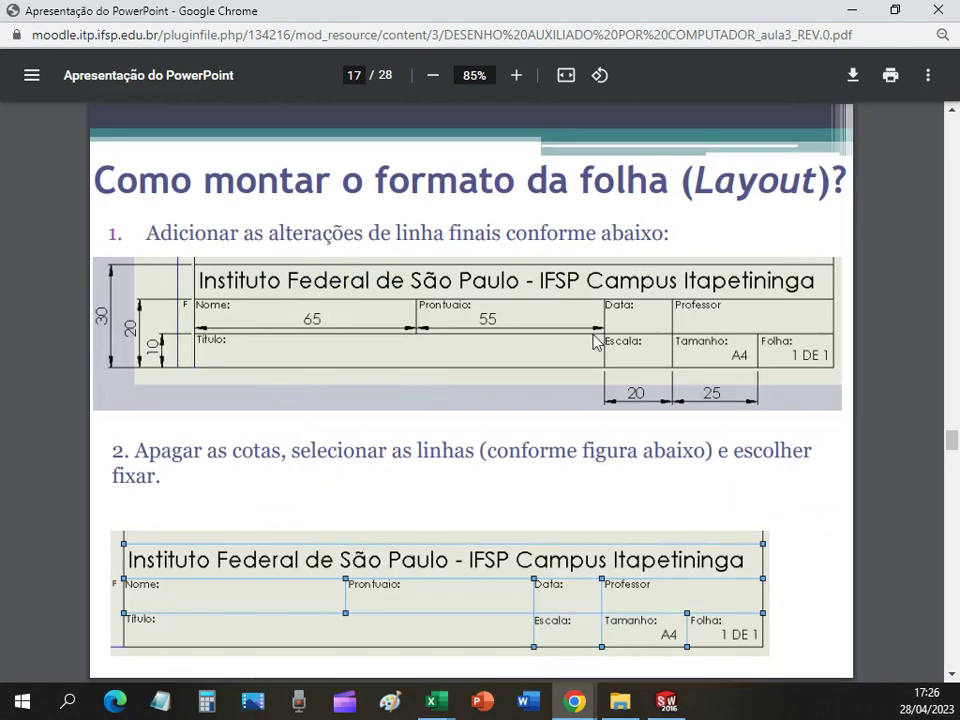